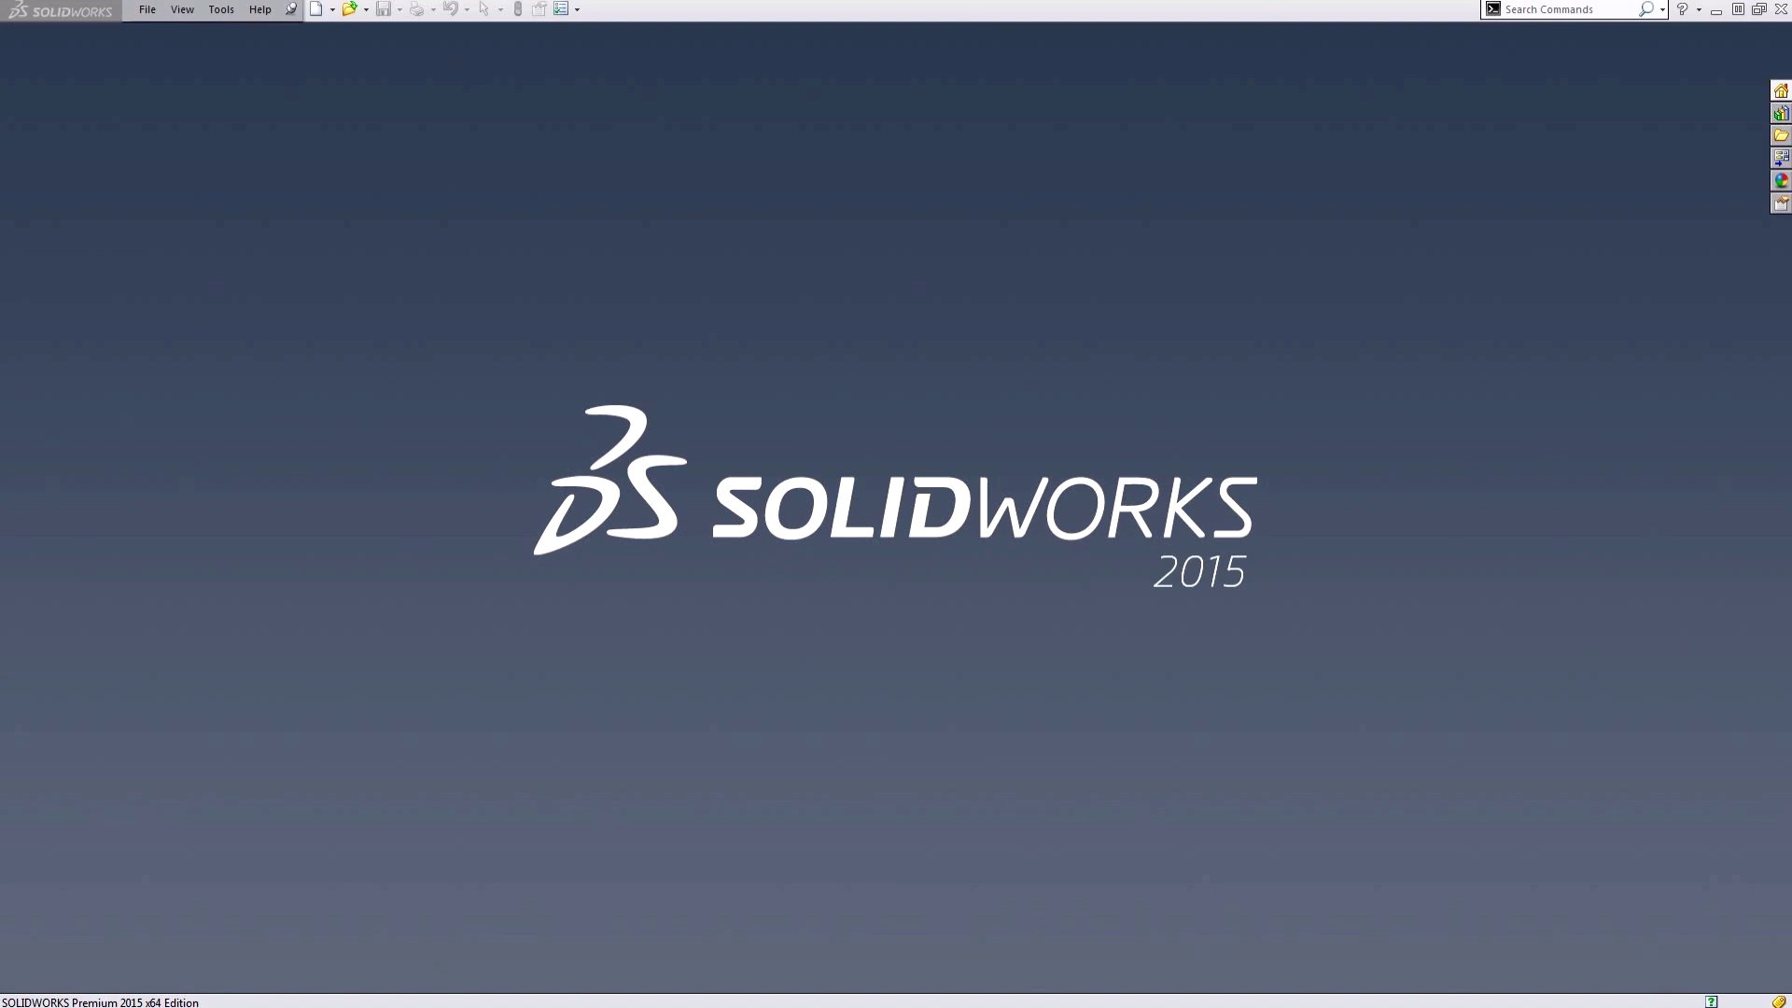
Open Bracket.IGS from the Desktop as an imported part.
left_click(351, 9)
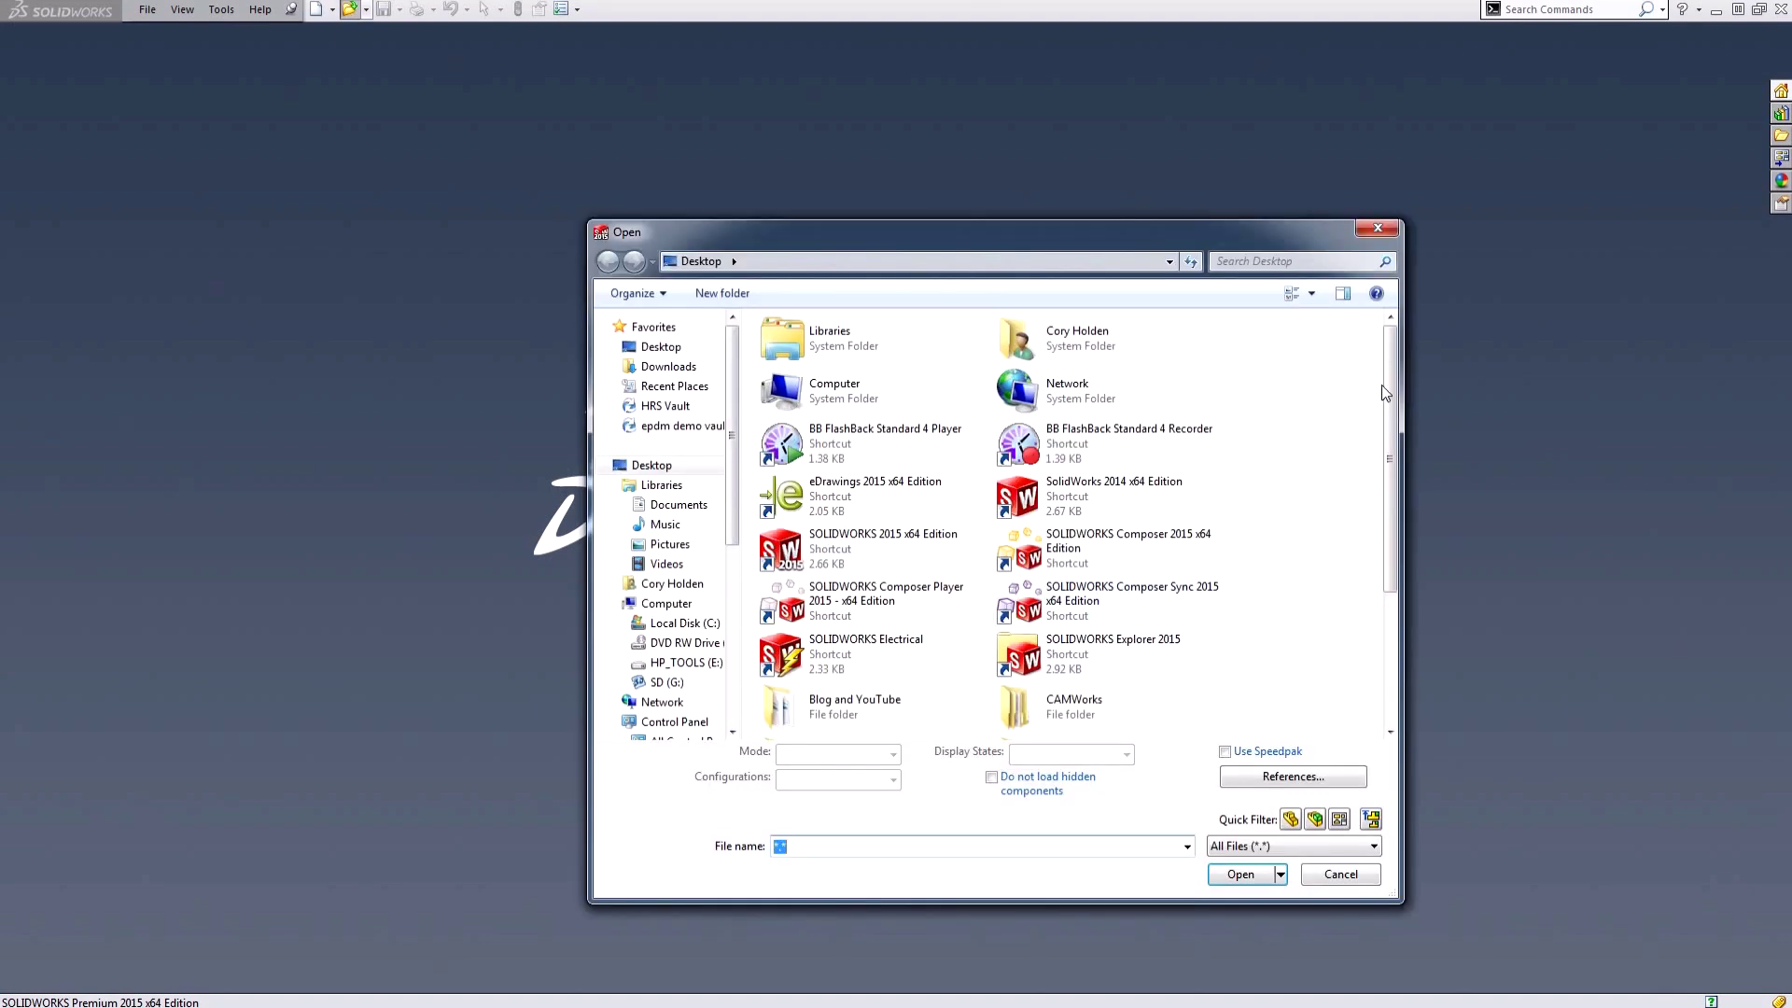
left_click_drag(1389, 392, 1398, 541)
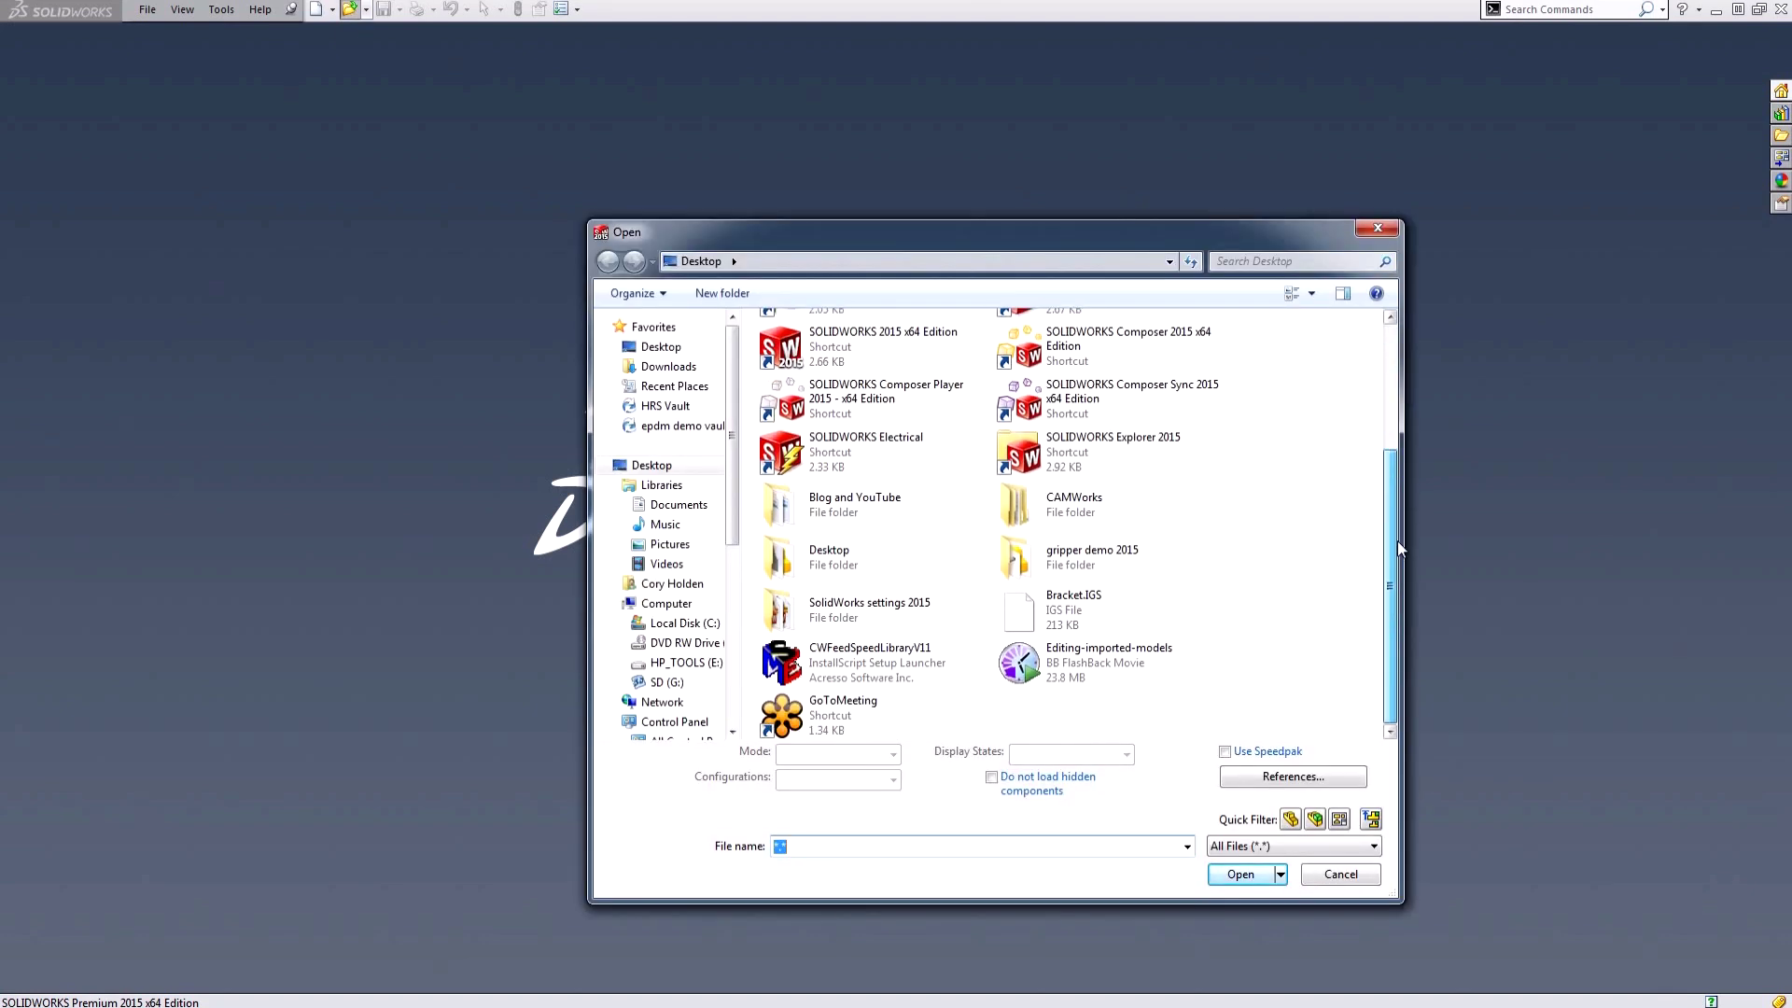
left_click(1103, 628)
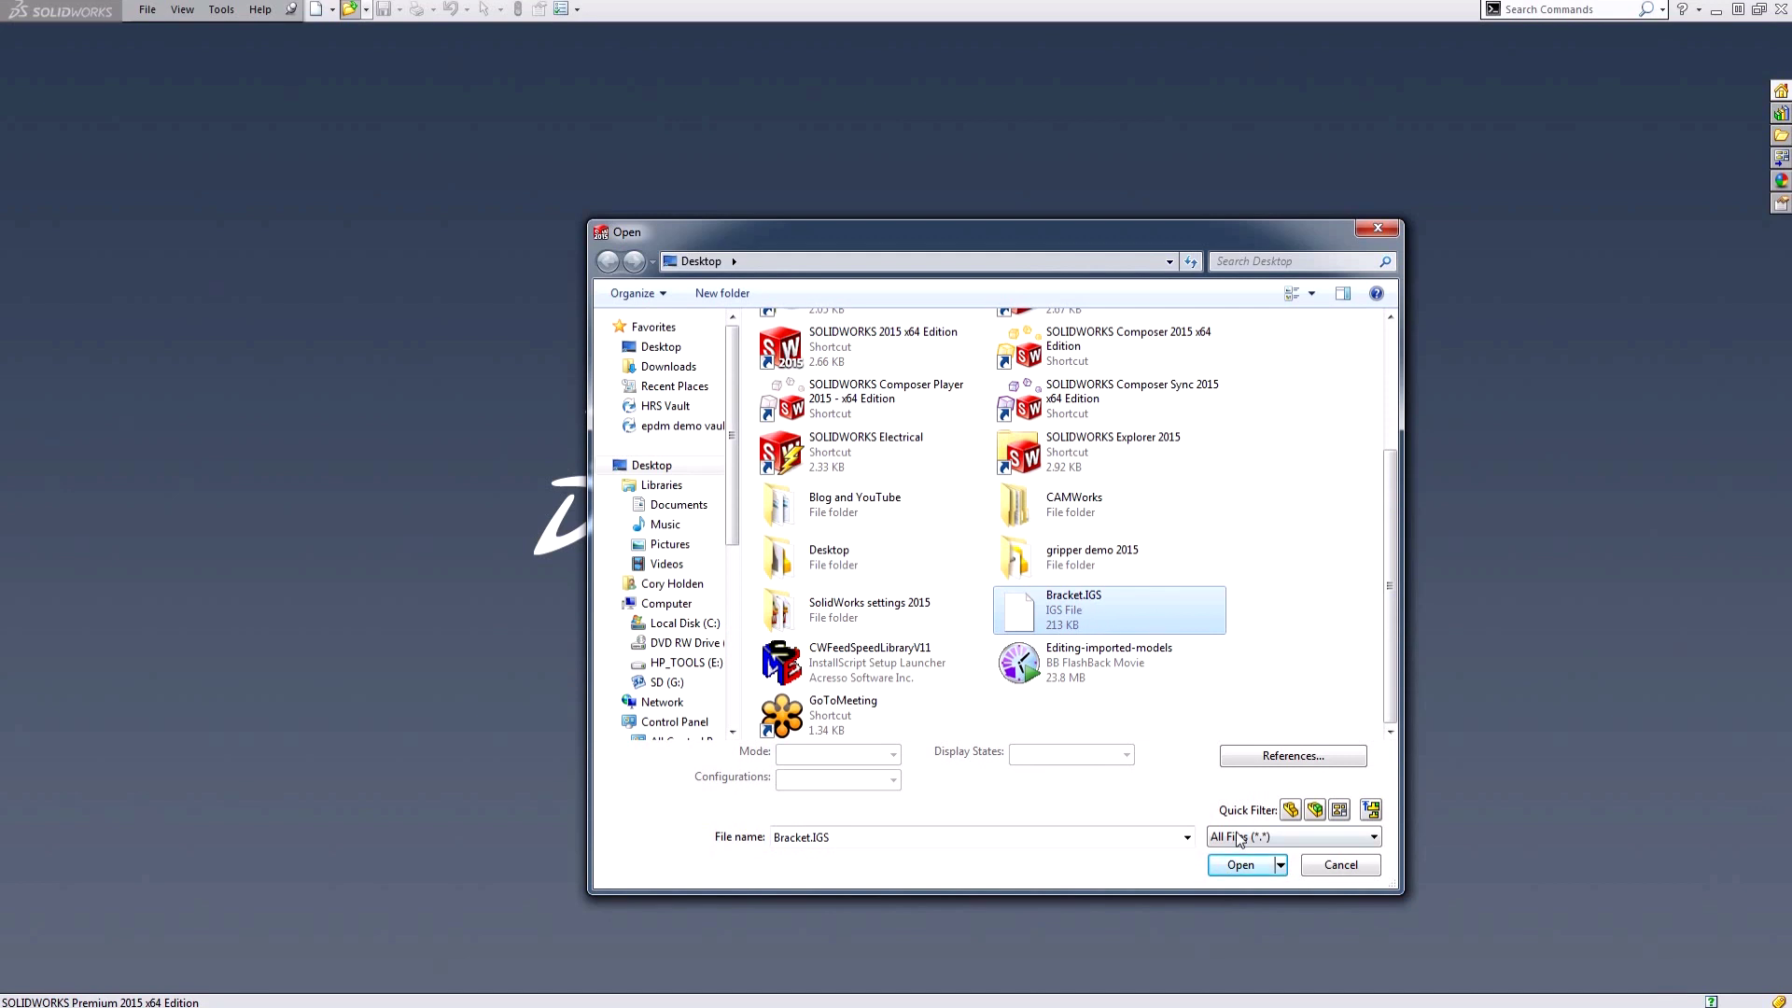
left_click(1246, 864)
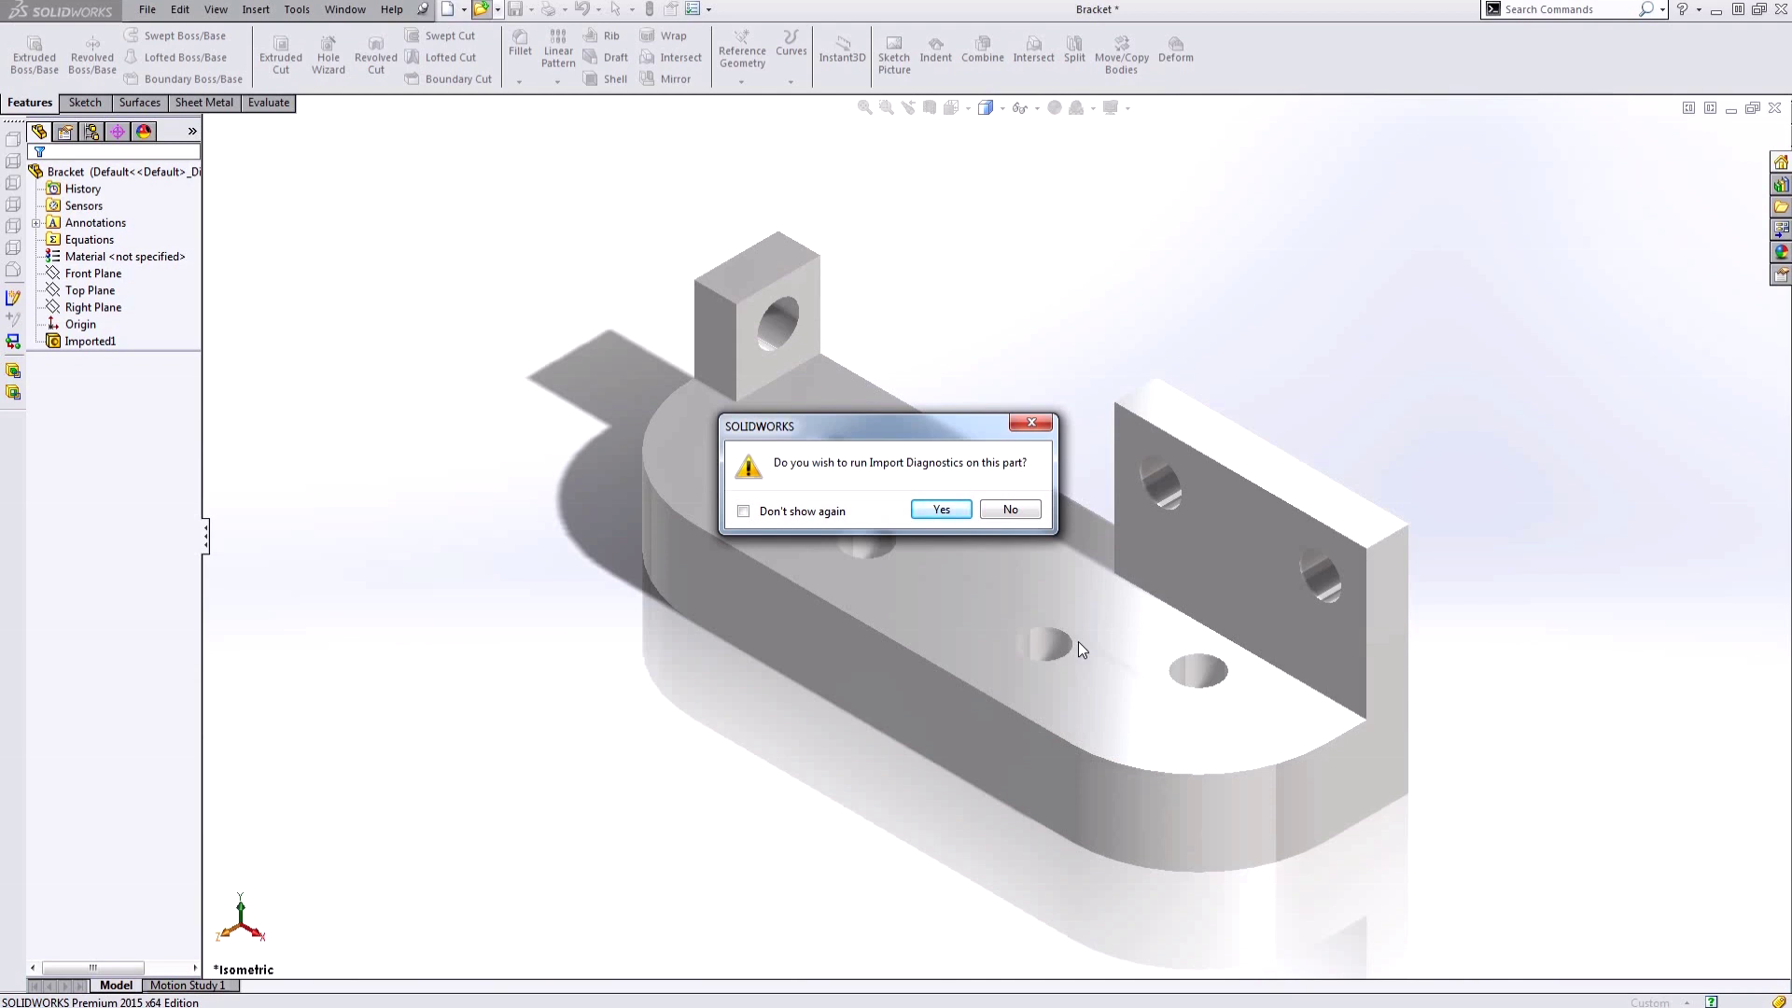
Run Import Diagnostics and heal faulty Face<1> so no faulty faces or gaps remain.
left_click(942, 509)
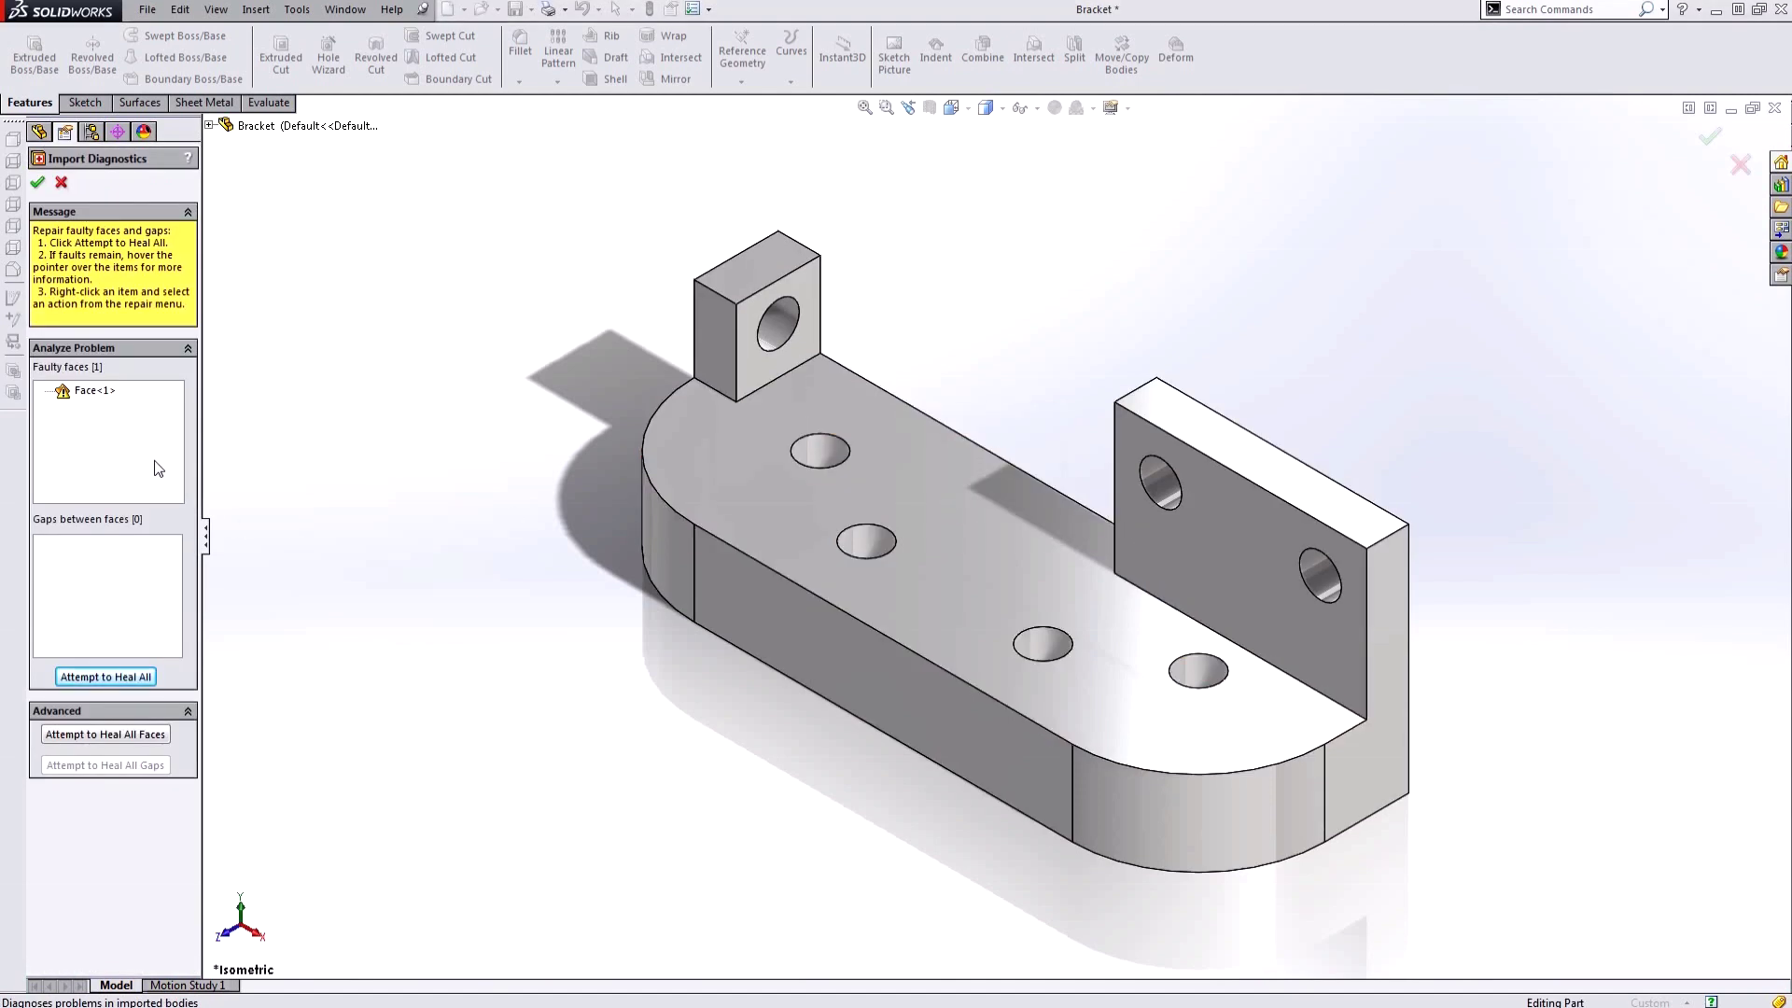
mouse_move(91, 397)
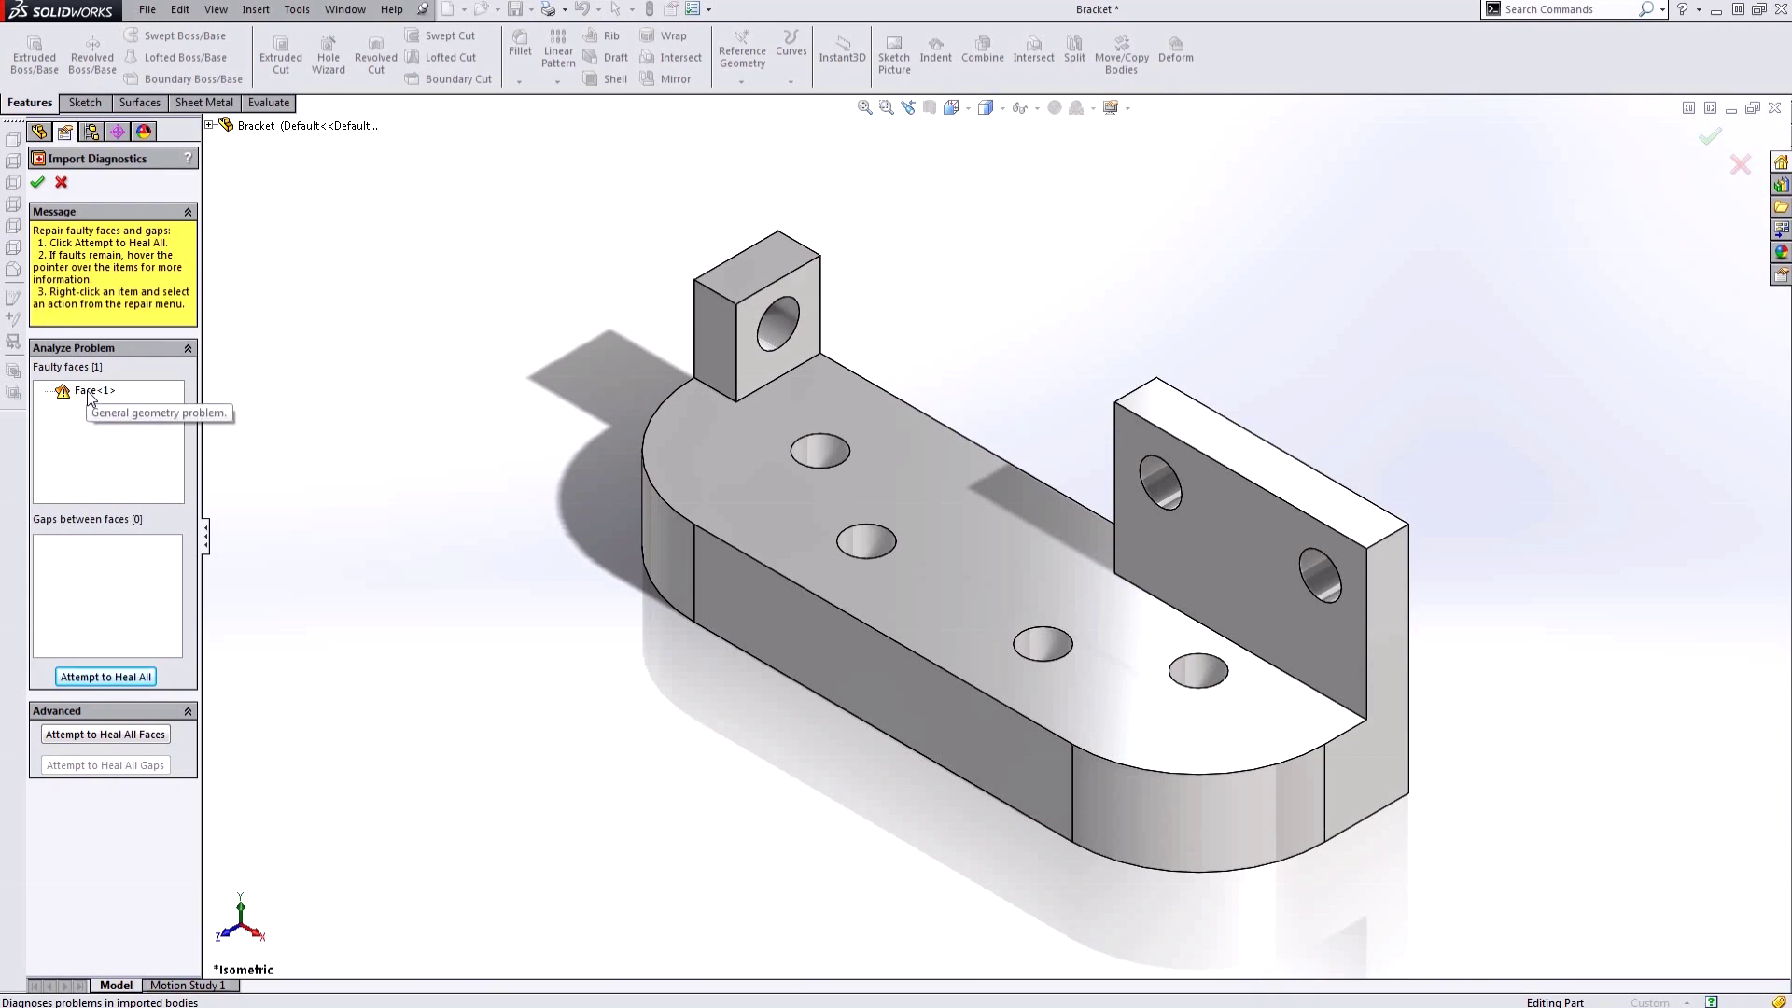
left_click(90, 393)
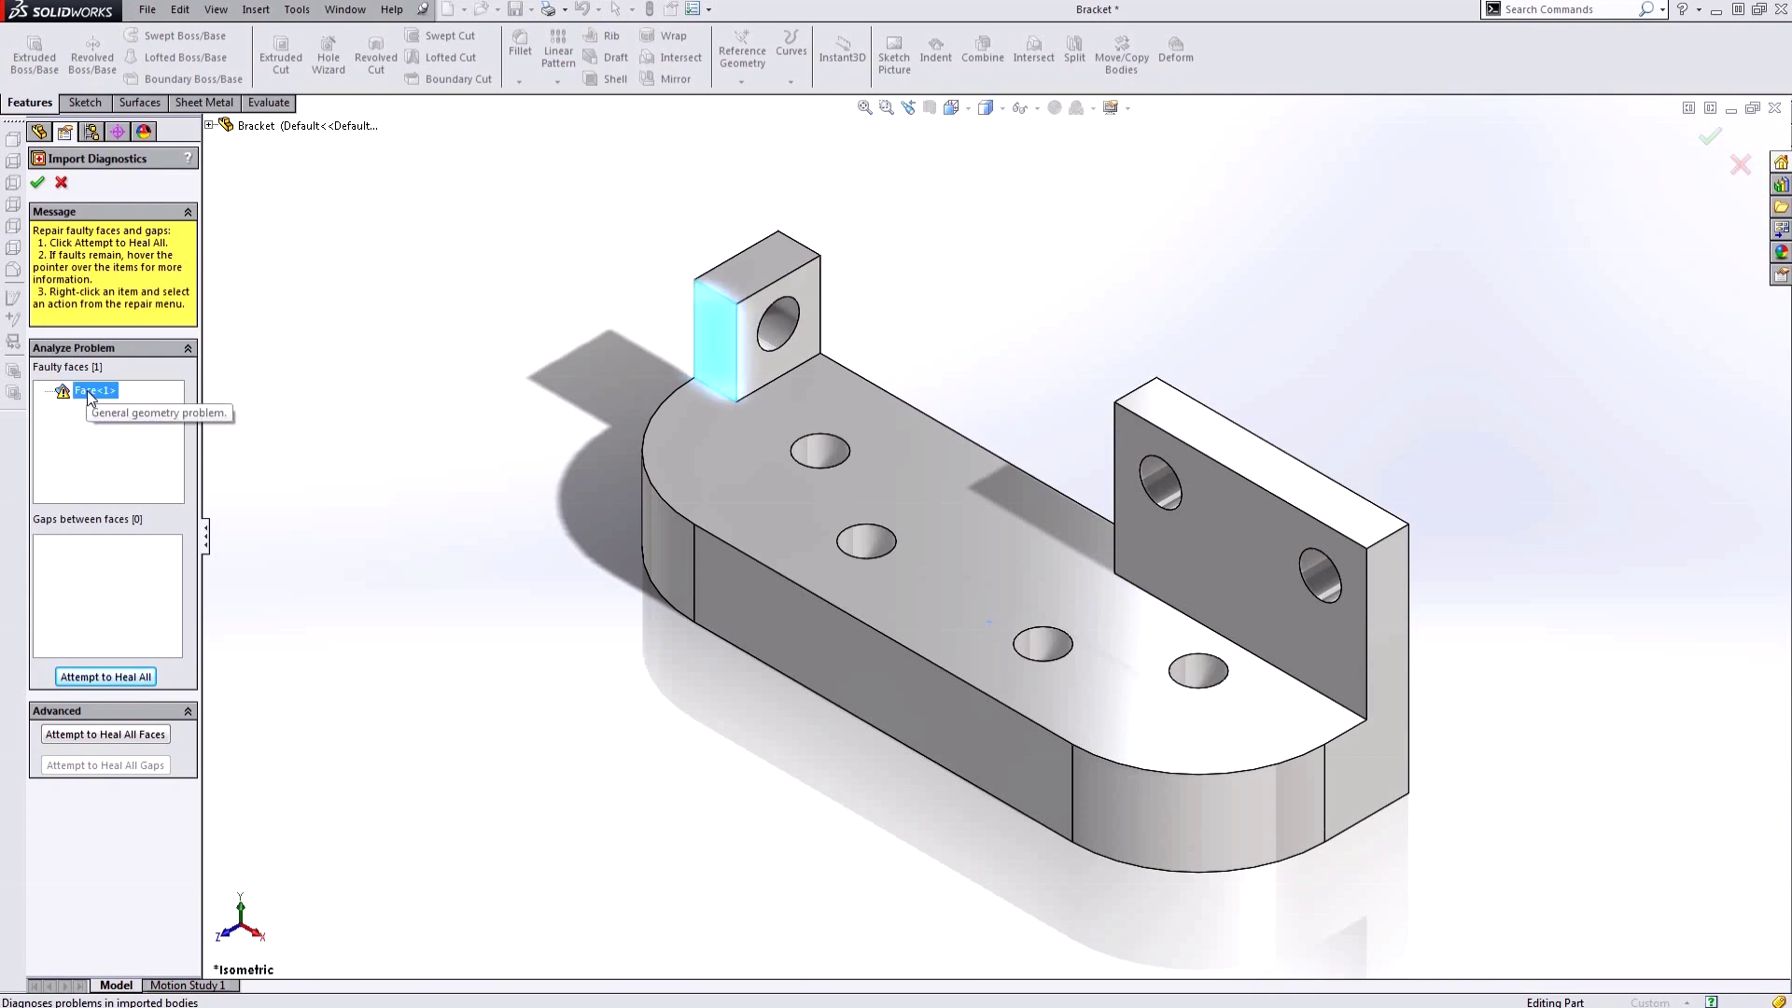
left_click(100, 678)
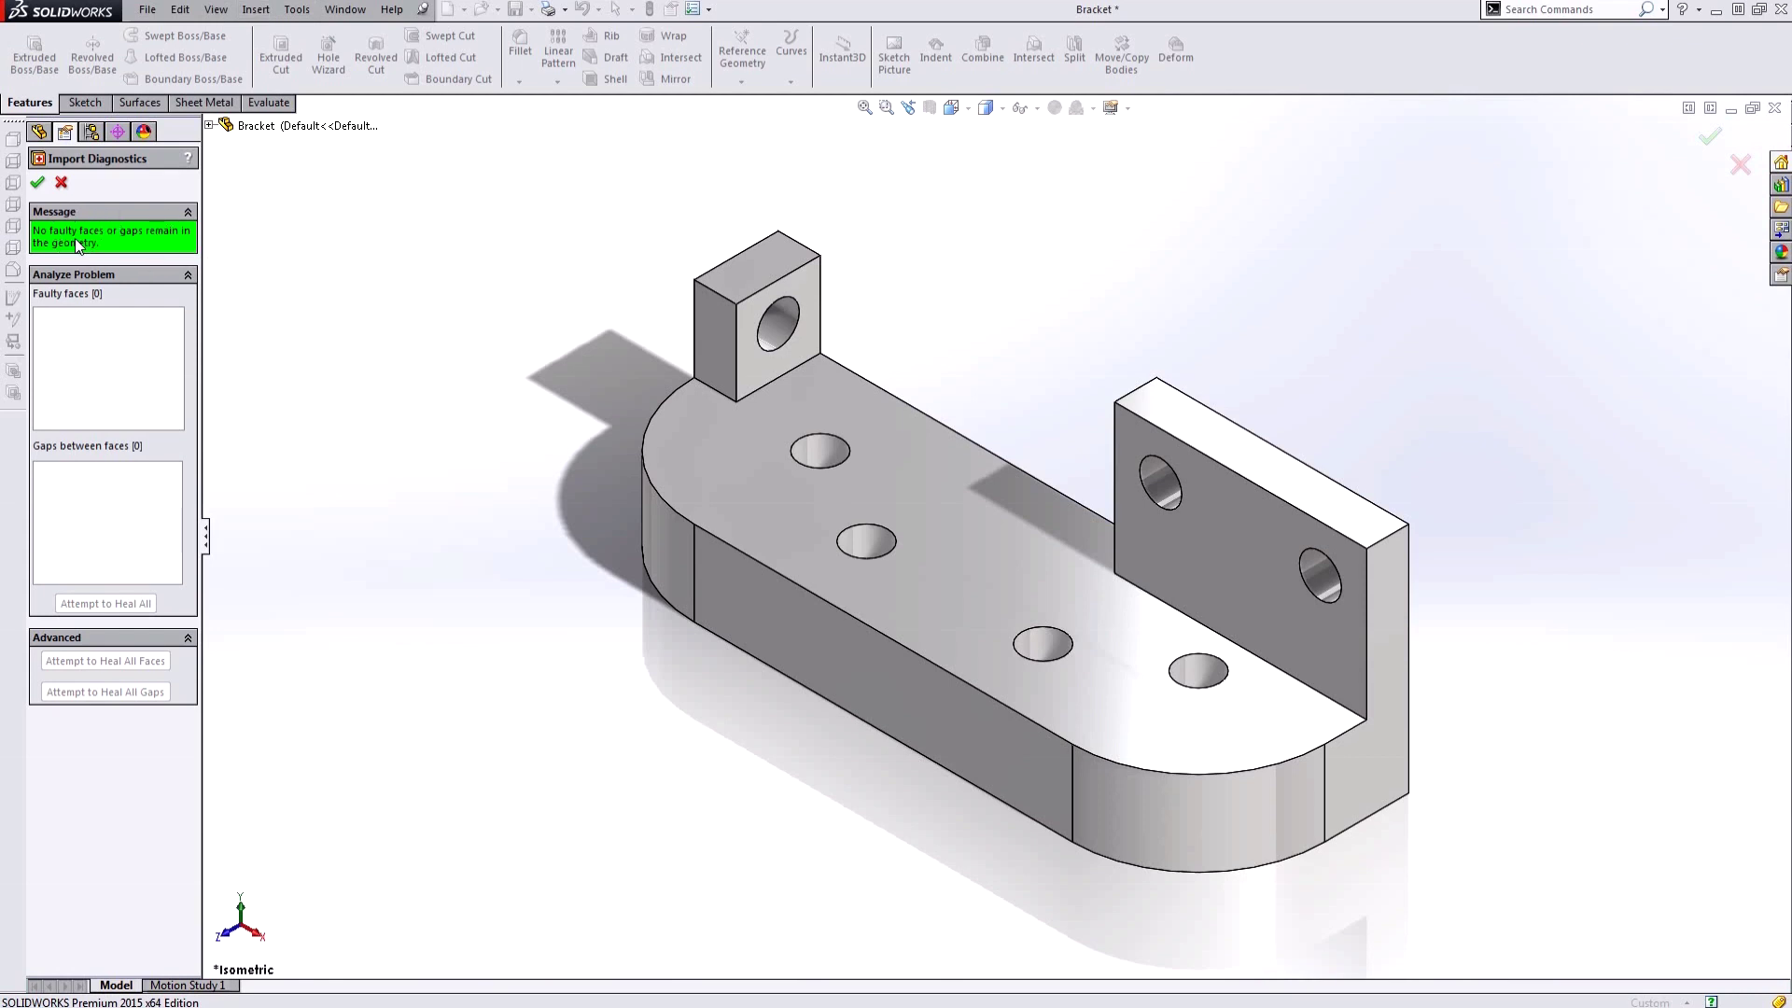
left_click(38, 183)
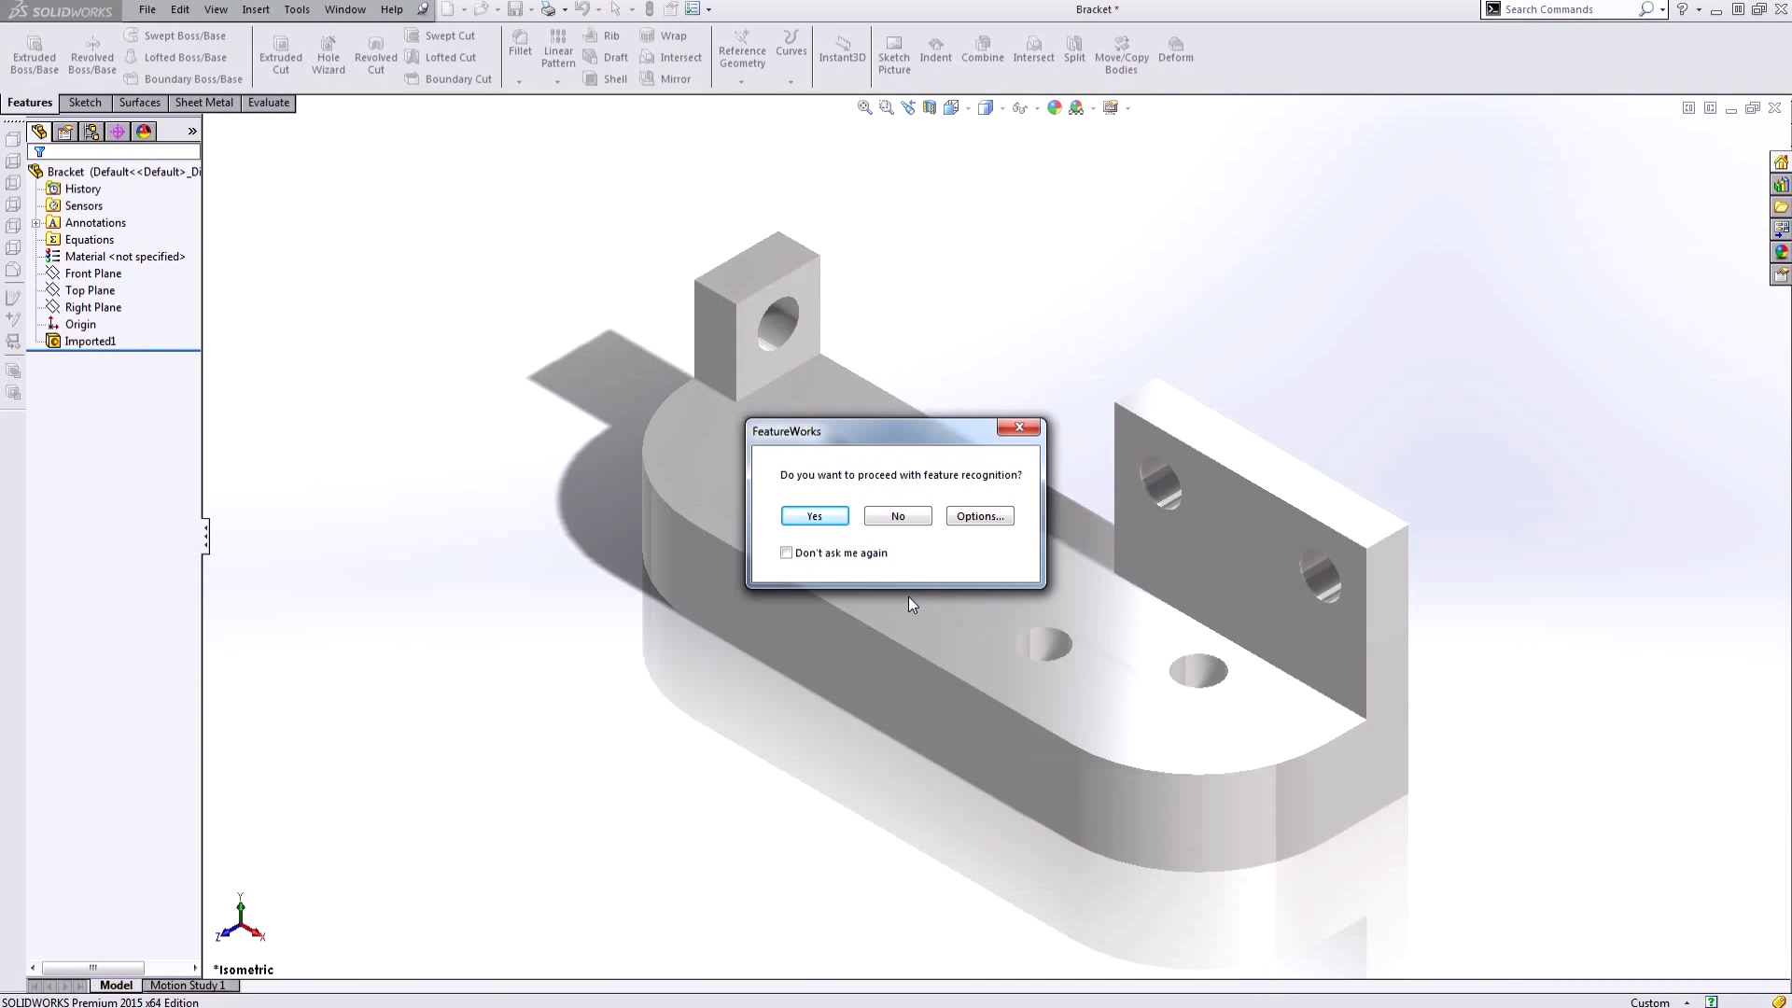
Run FeatureWorks automatic recognition and review the three recognized Boss-Extrude features.
left_click(815, 517)
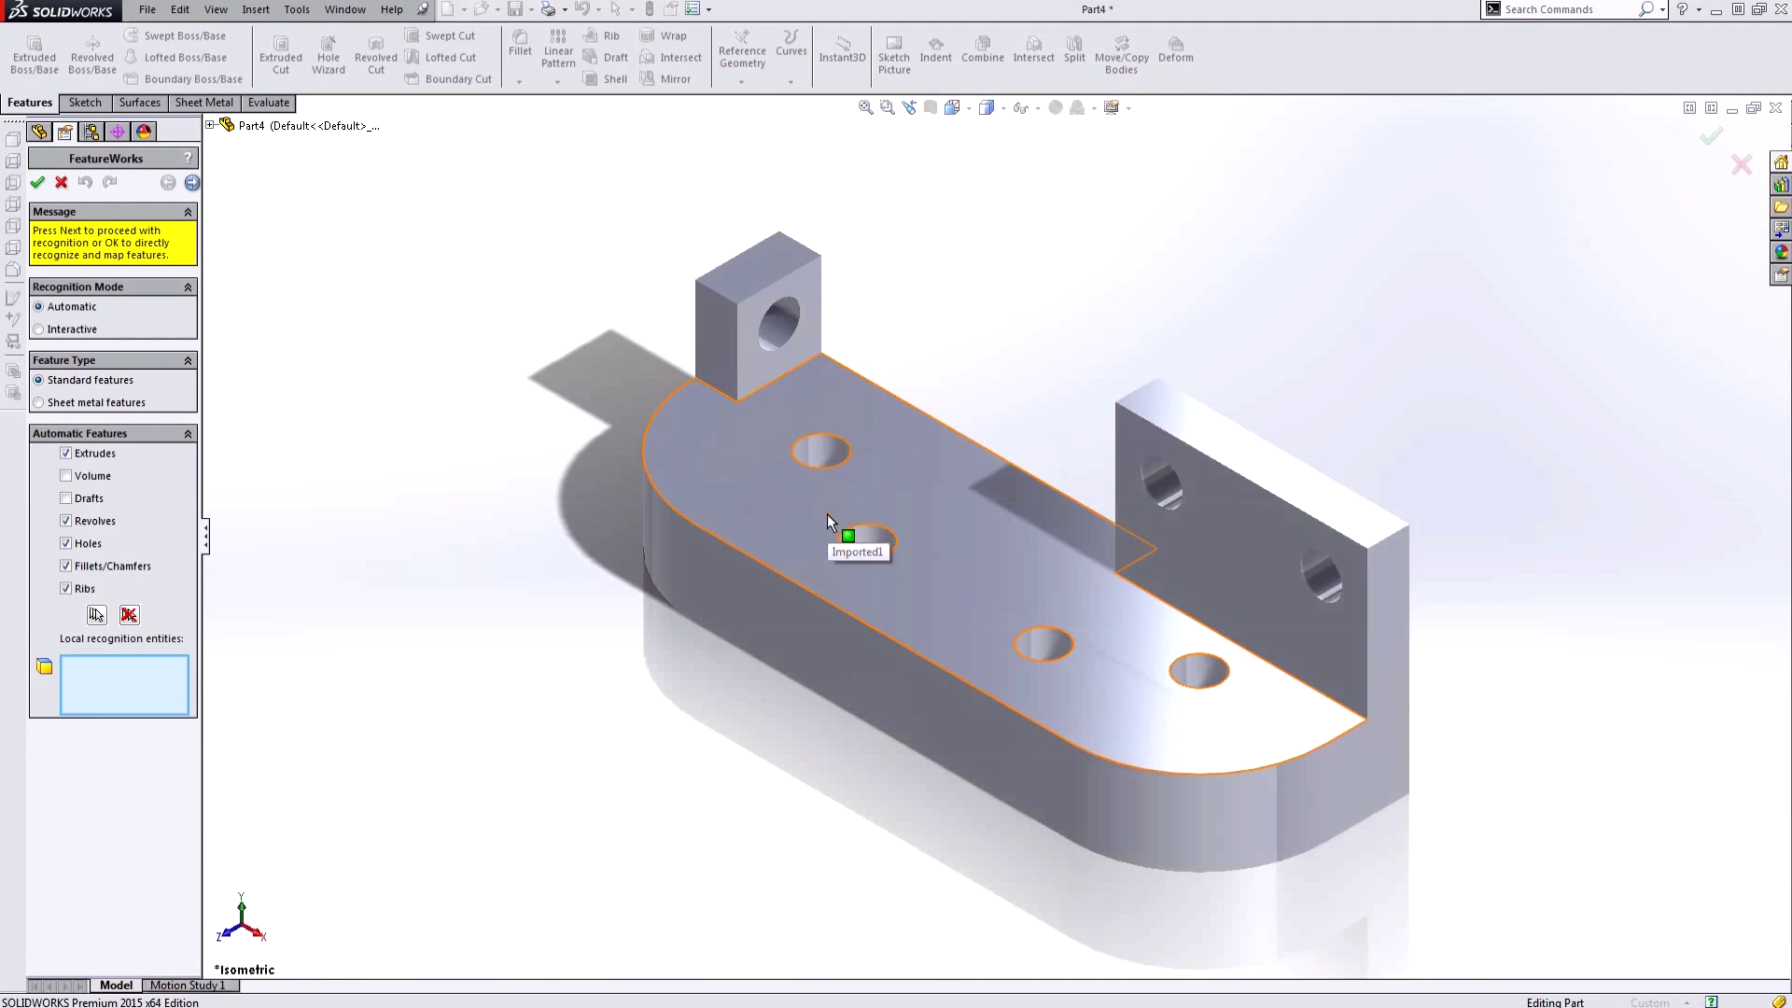
left_click(35, 183)
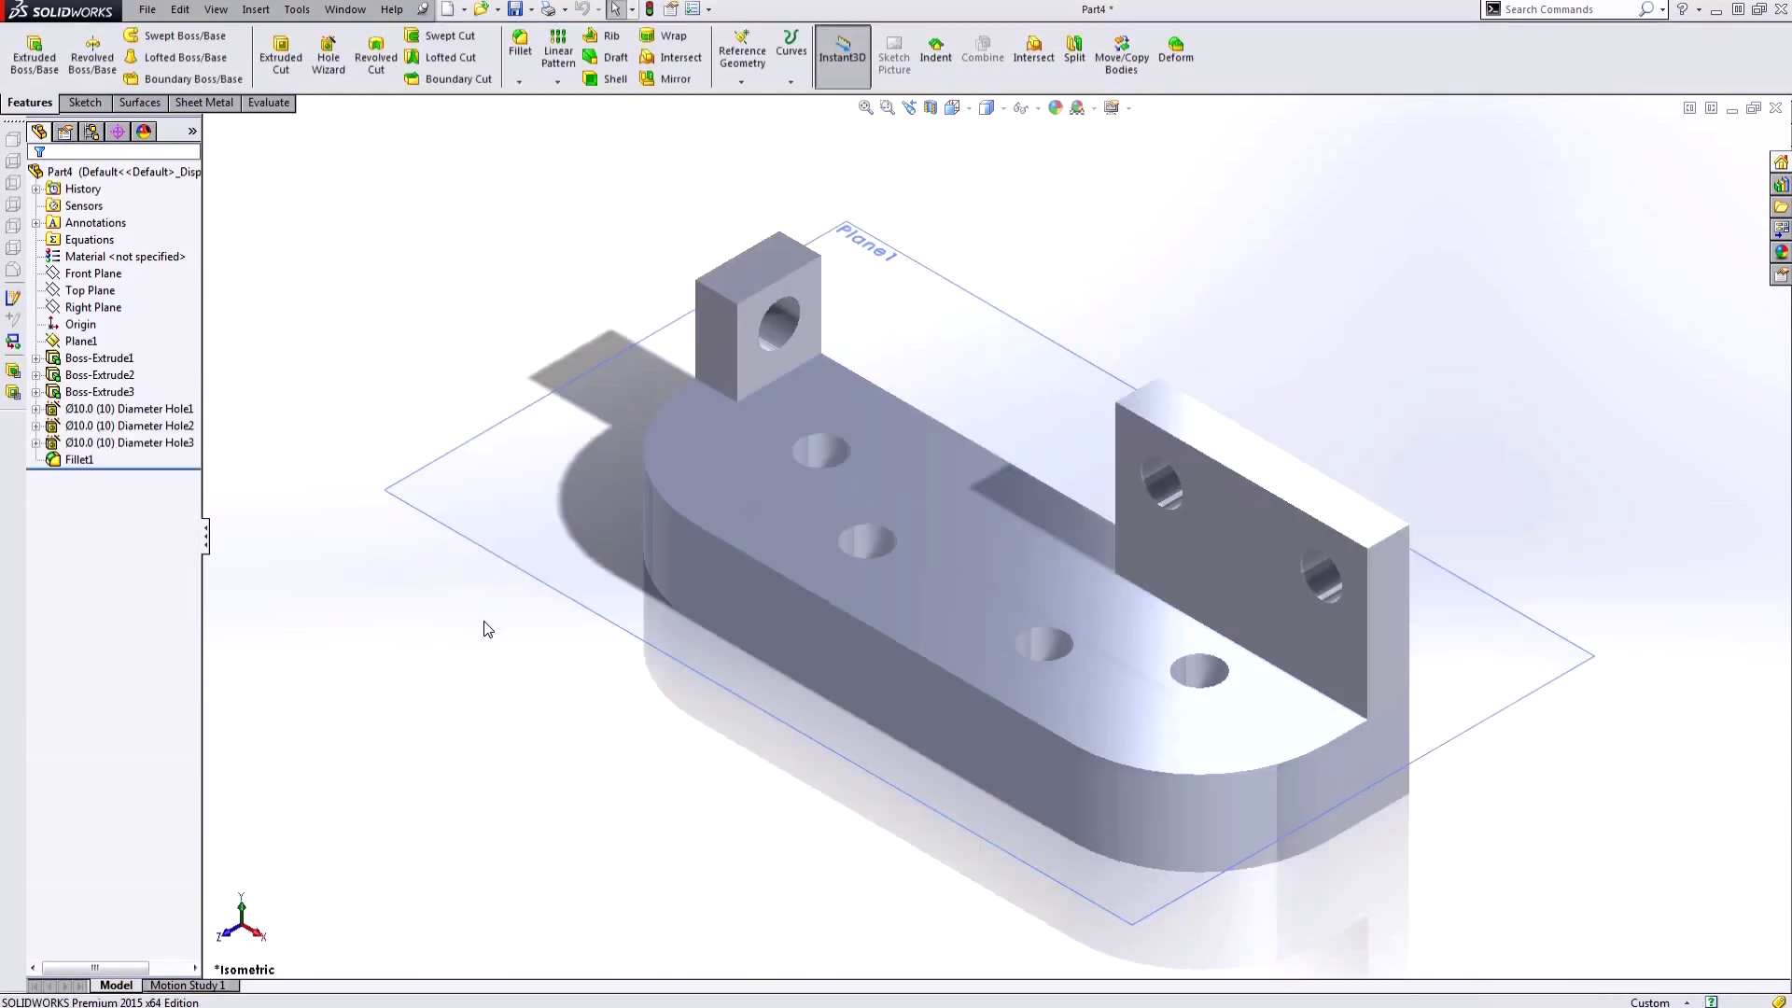
left_click(103, 358)
left_click(105, 375)
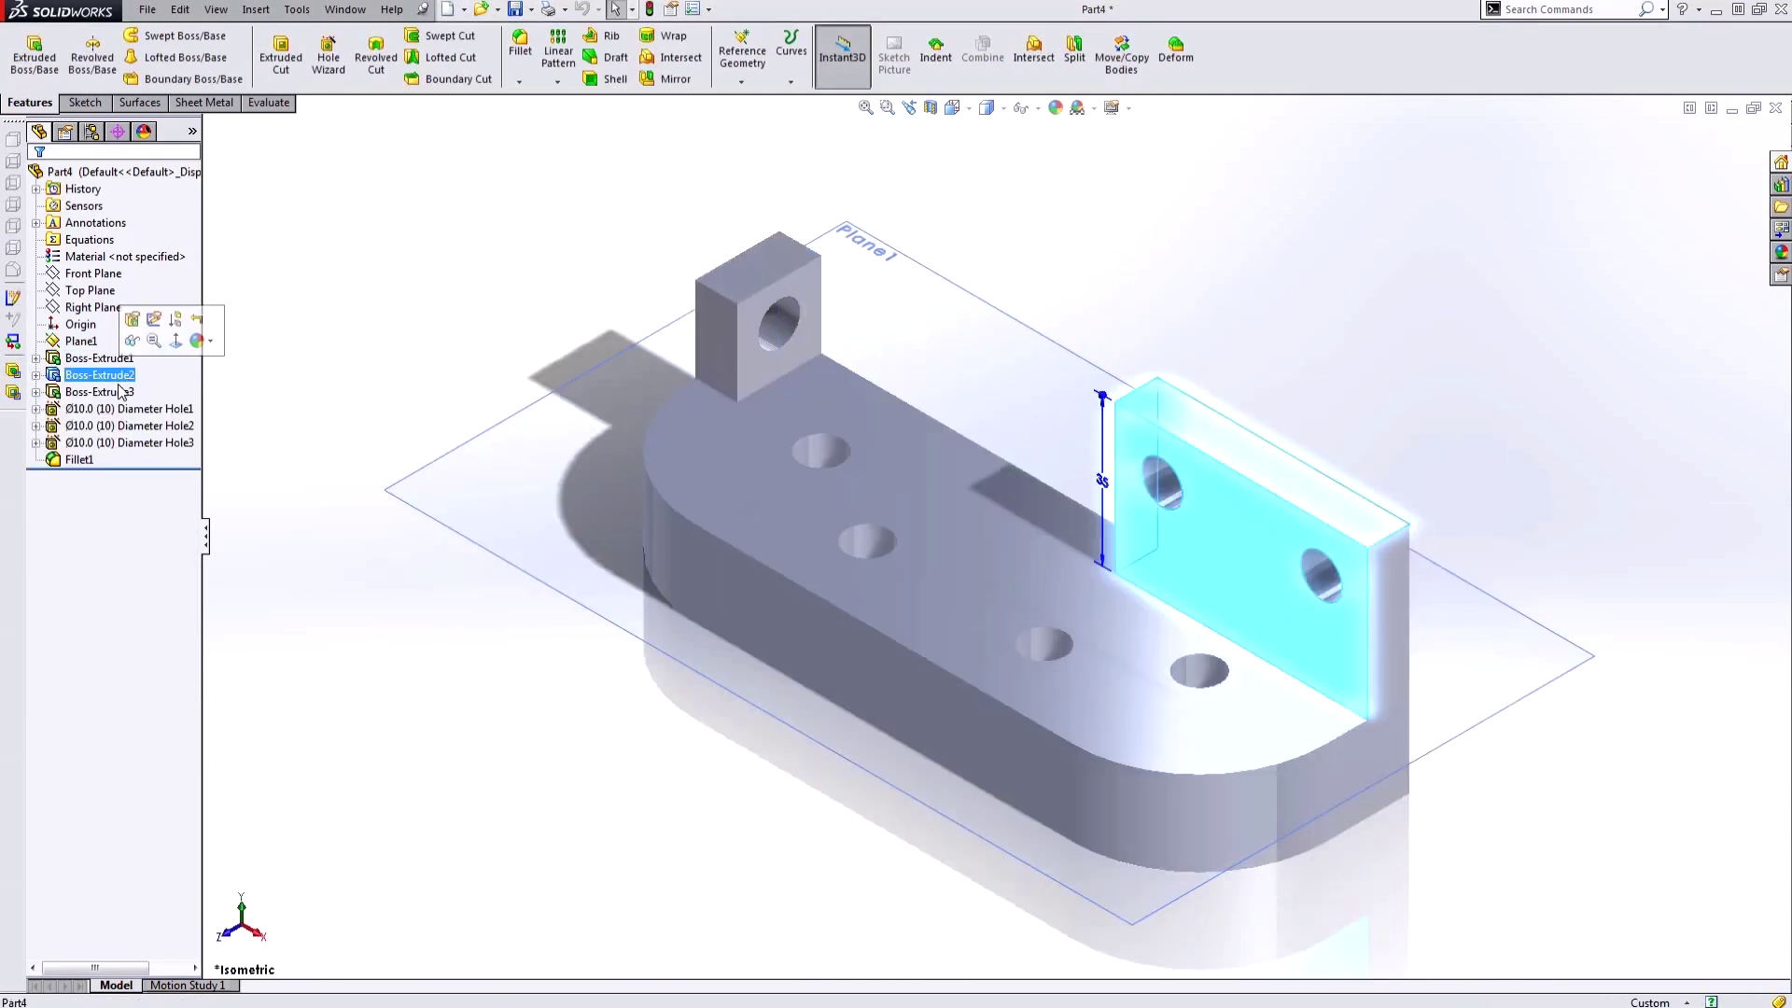
left_click(118, 392)
Review the three recognized Diameter Holes and Fillet1, then close the recognized part.
left_click(119, 409)
left_click(121, 425)
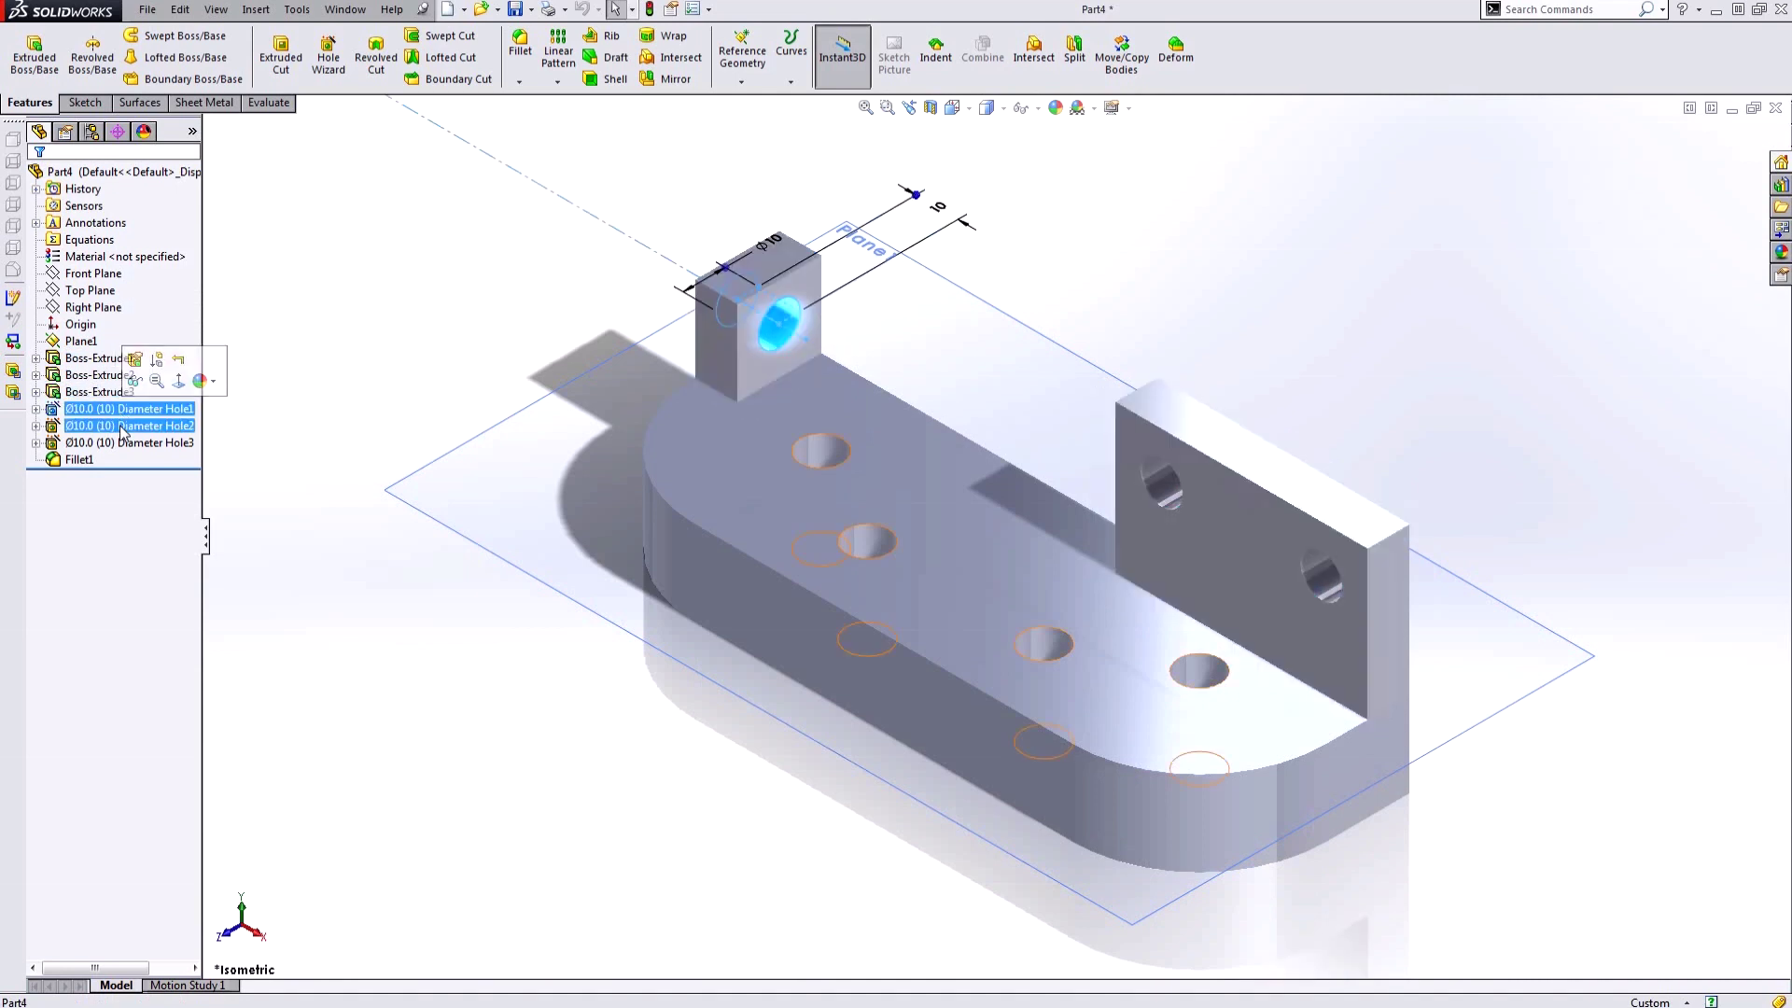
left_click(123, 442)
left_click(79, 459)
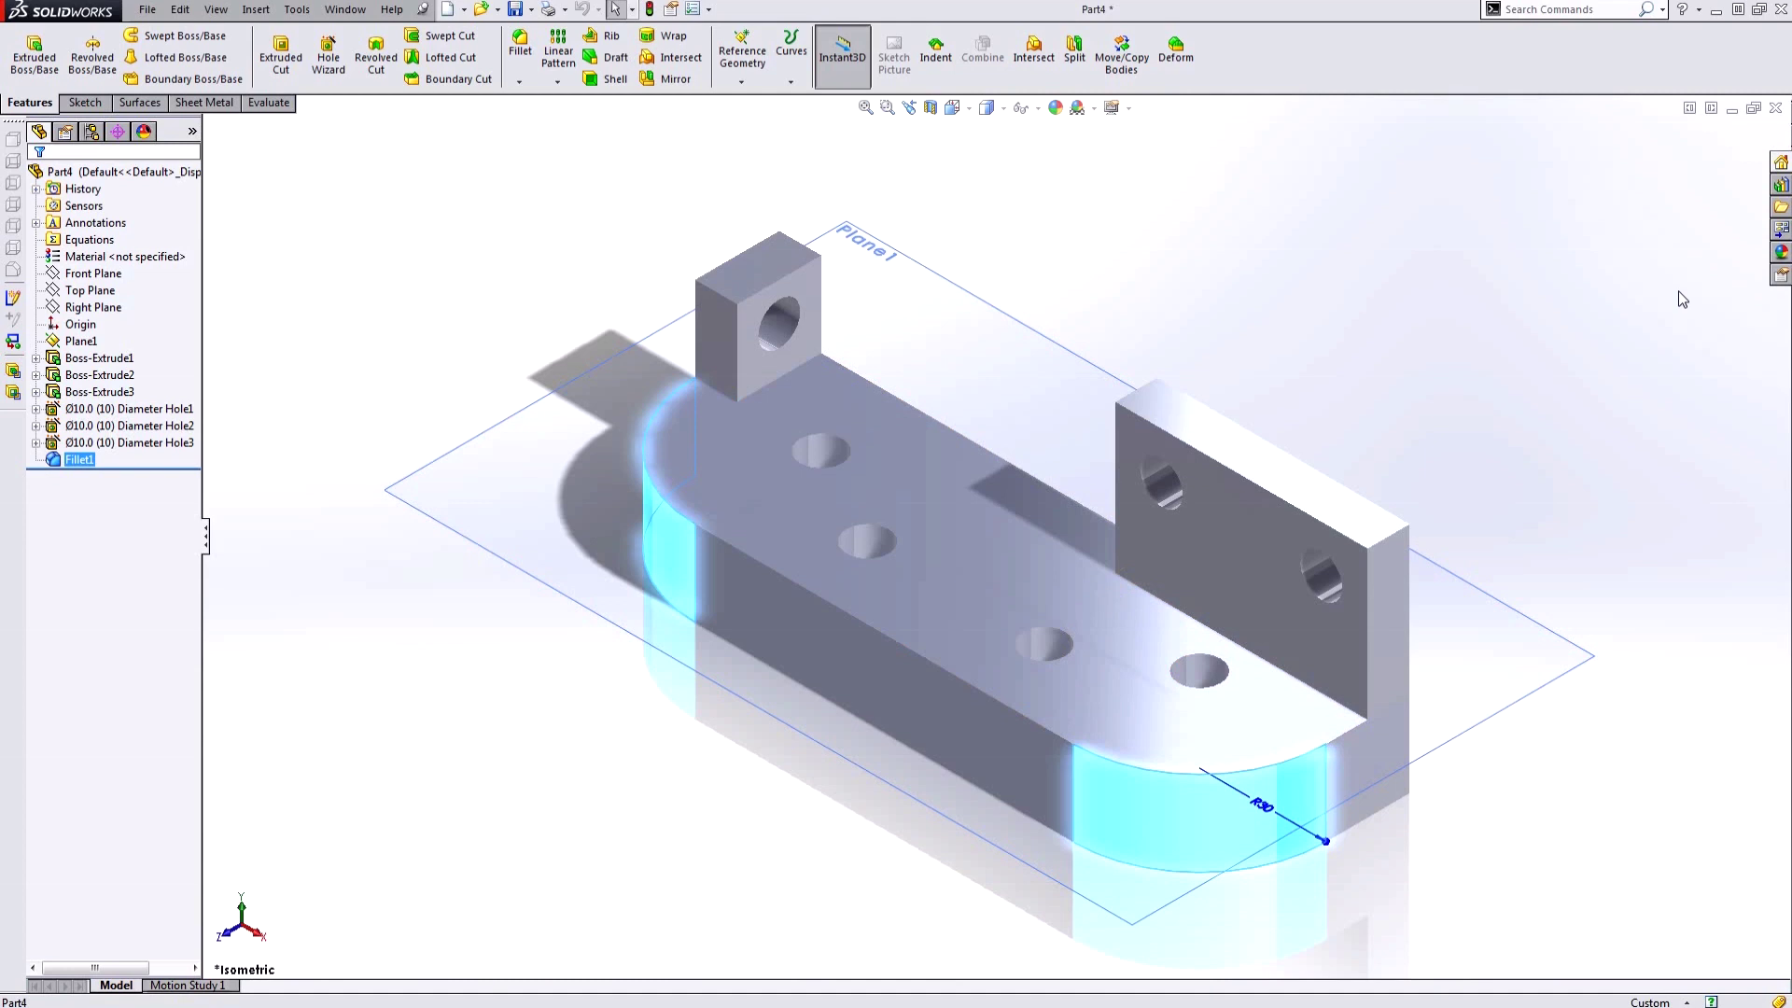
left_click(1776, 109)
Discard Part4 without saving and inspect the Bracket's Imported1 body from a lower angle.
left_click(828, 524)
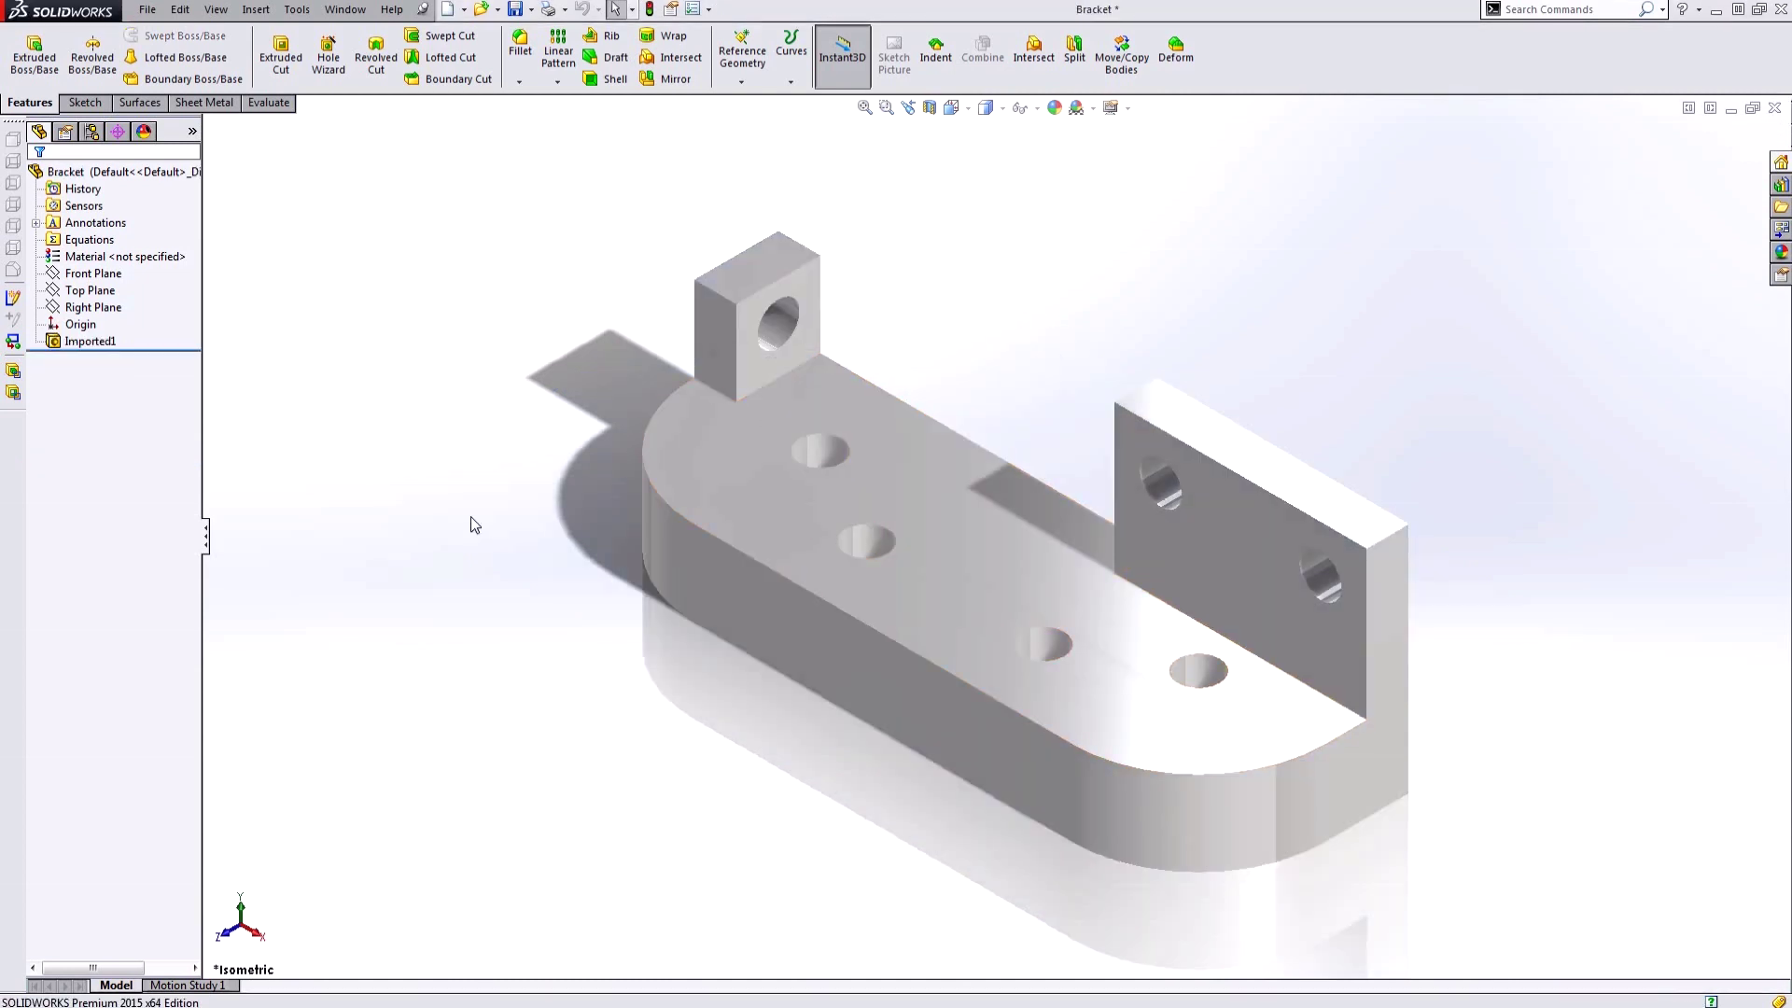
middle_click_drag(676, 840, 743, 793)
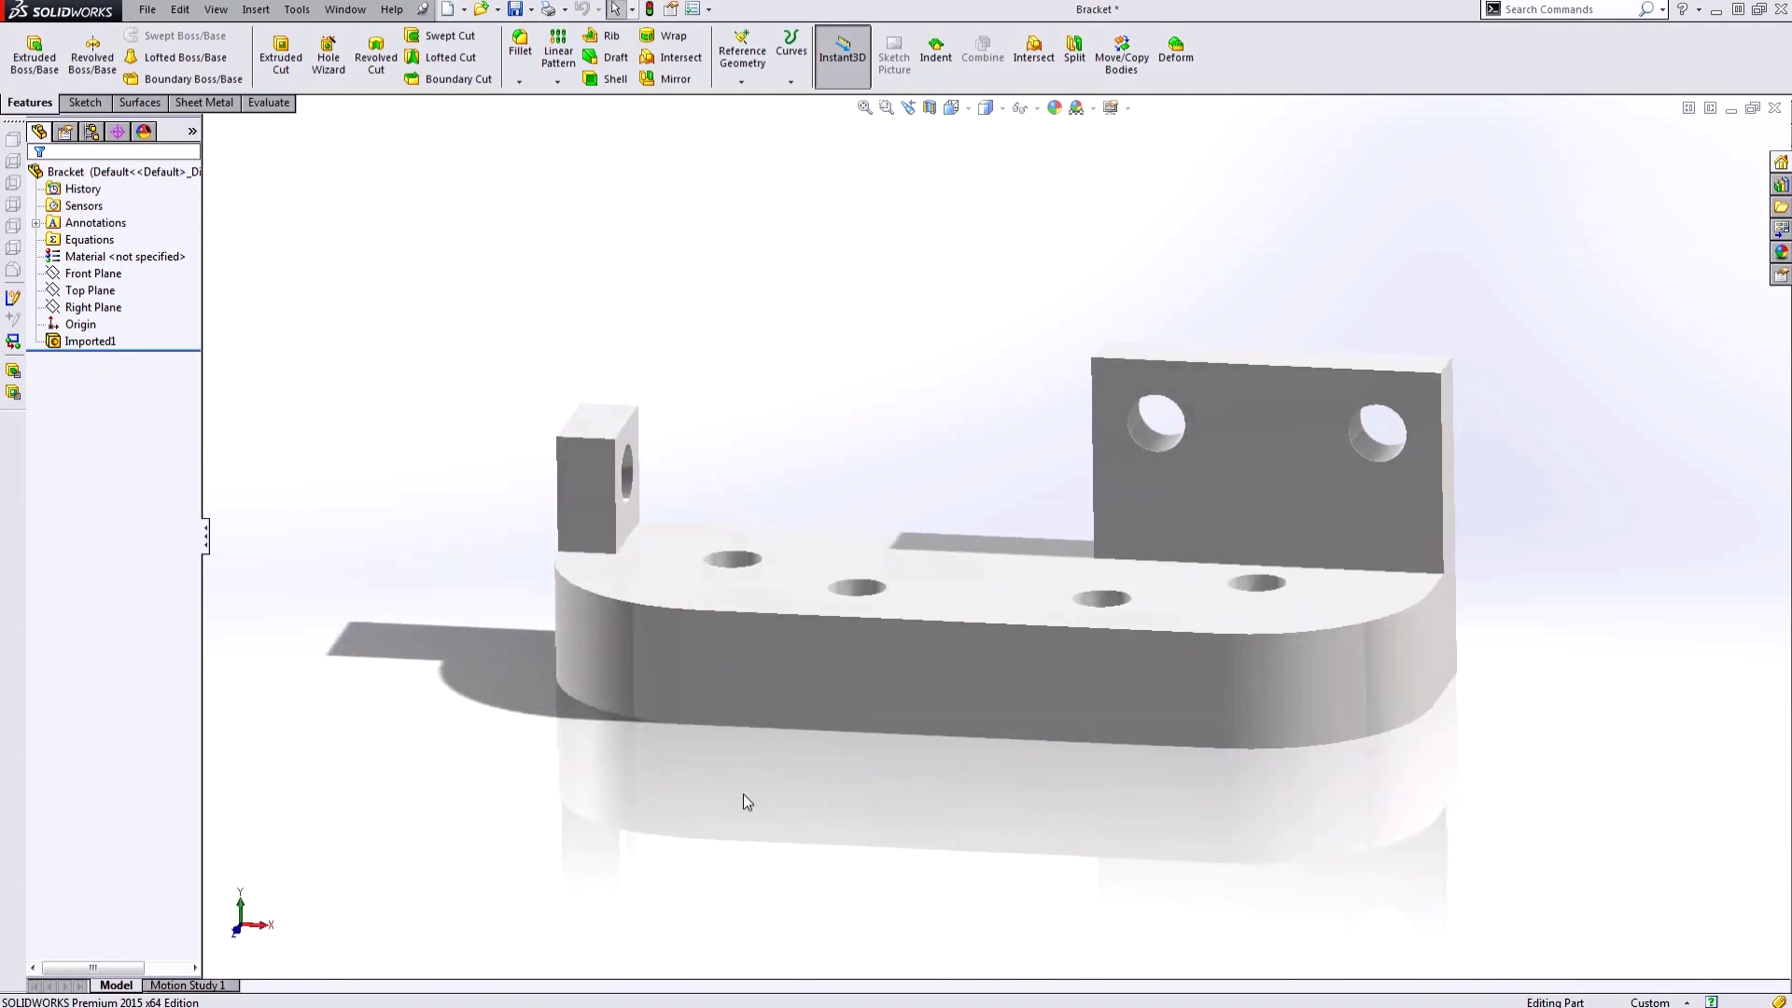
left_click(90, 341)
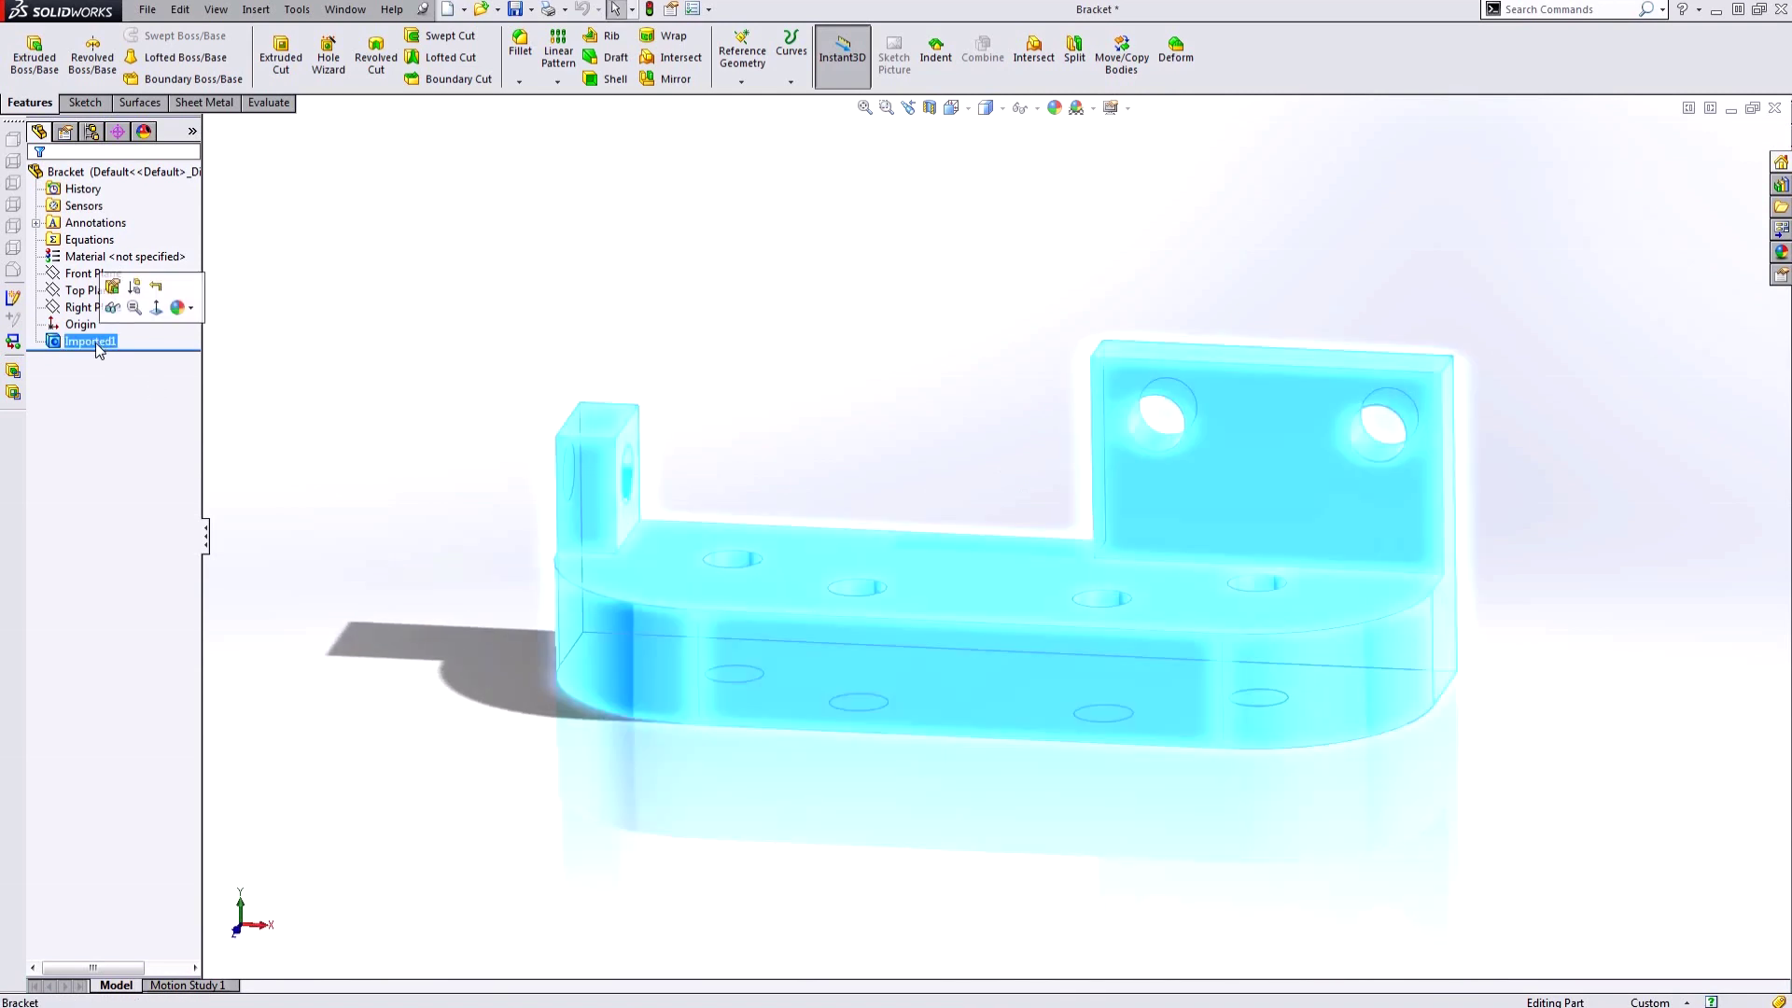
left_click(873, 379)
mouse_move(905, 401)
middle_mouse_down()
mouse_move(897, 368)
mouse_move(849, 400)
mouse_move(928, 385)
middle_mouse_up()
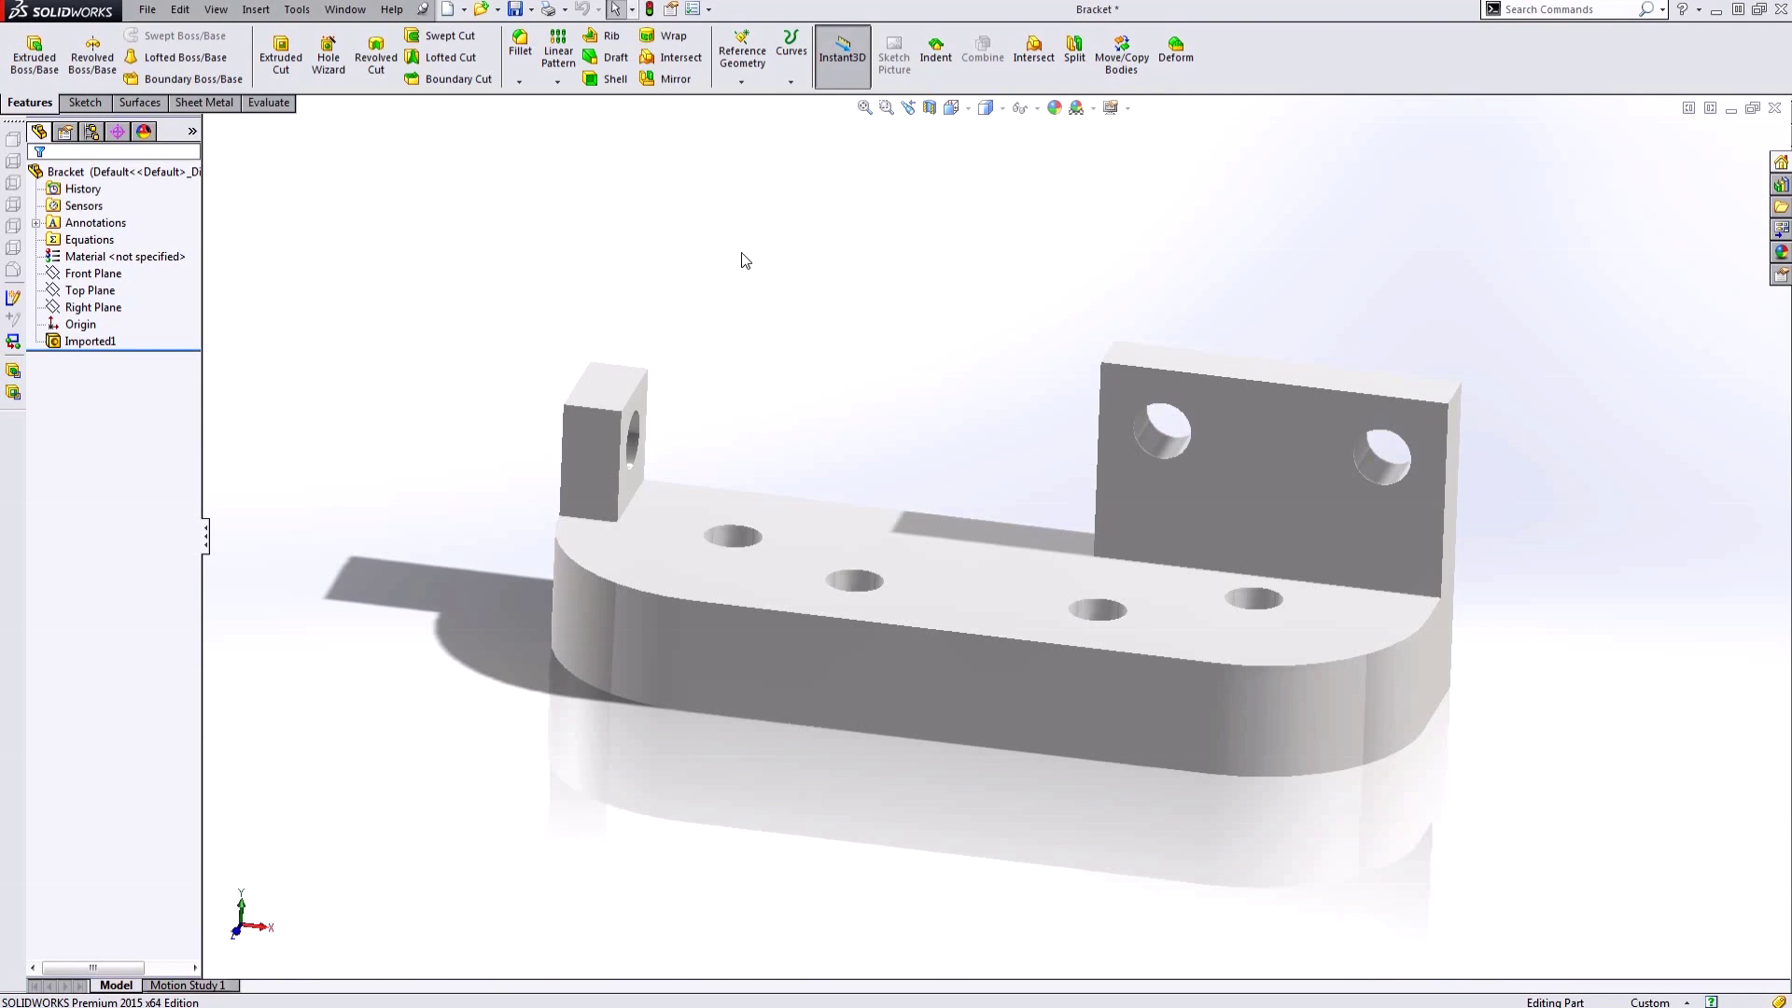
Split the bracket along Right Plane with Cut Part, keeping both resulting bodies.
left_click(93, 311)
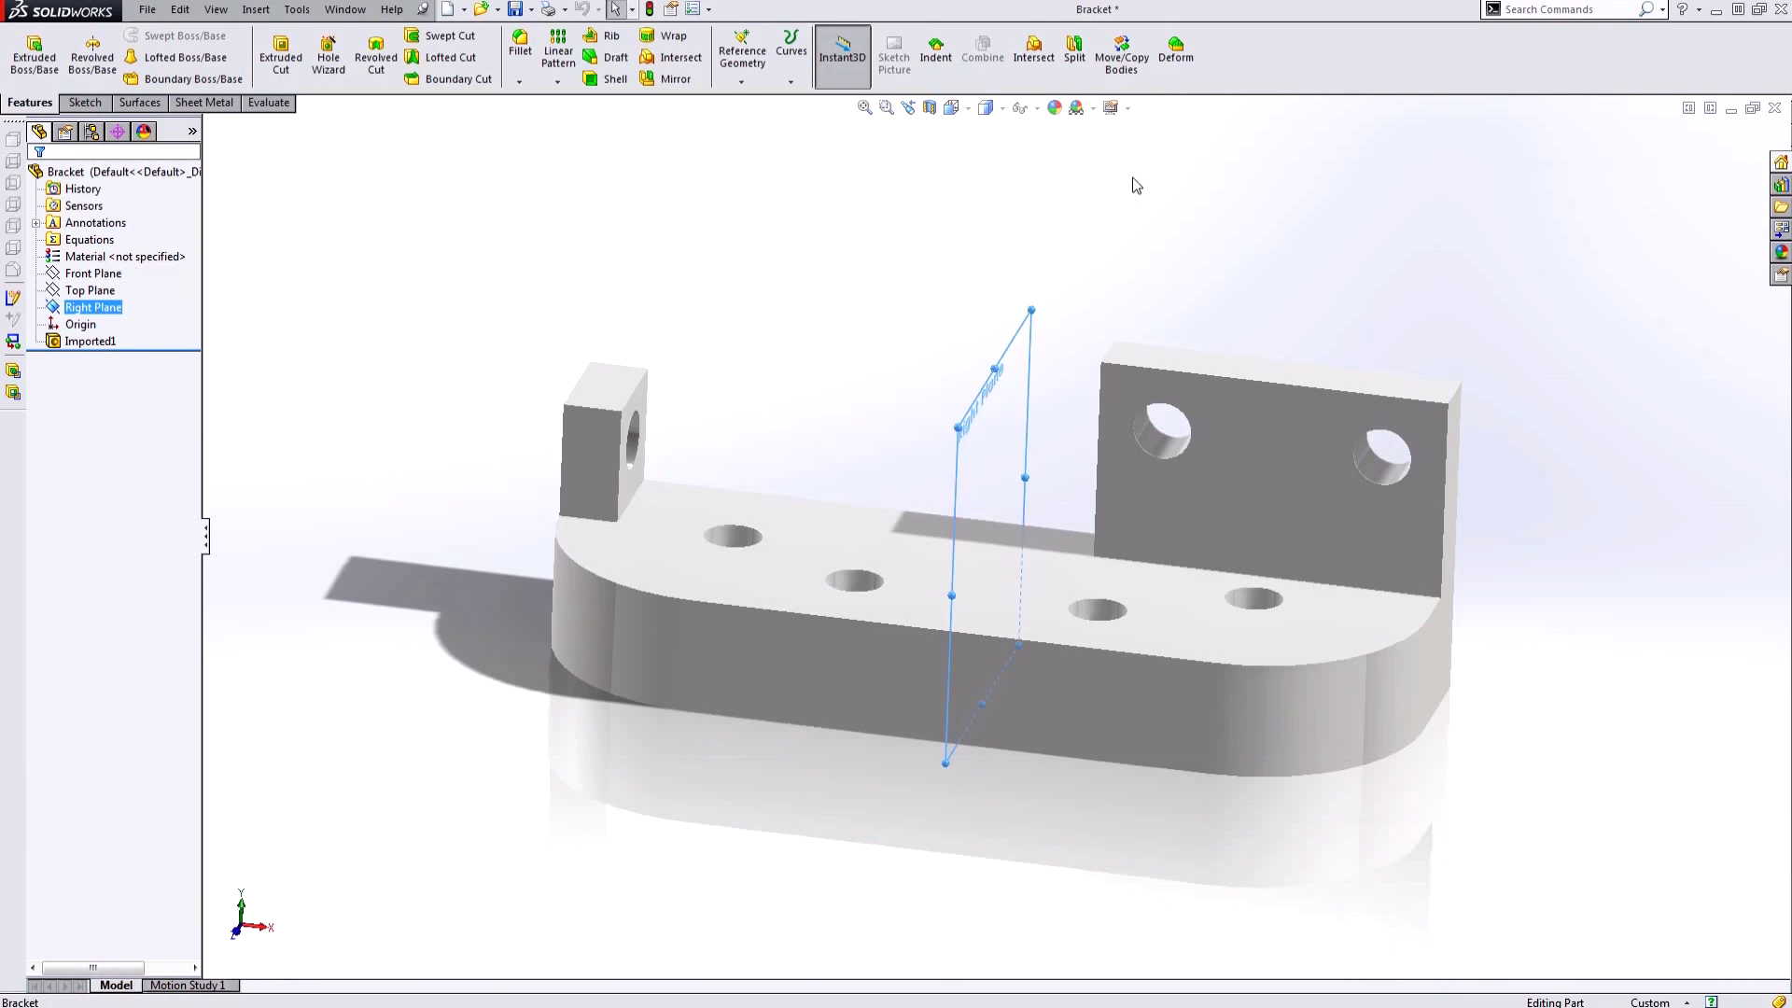
left_click(1078, 72)
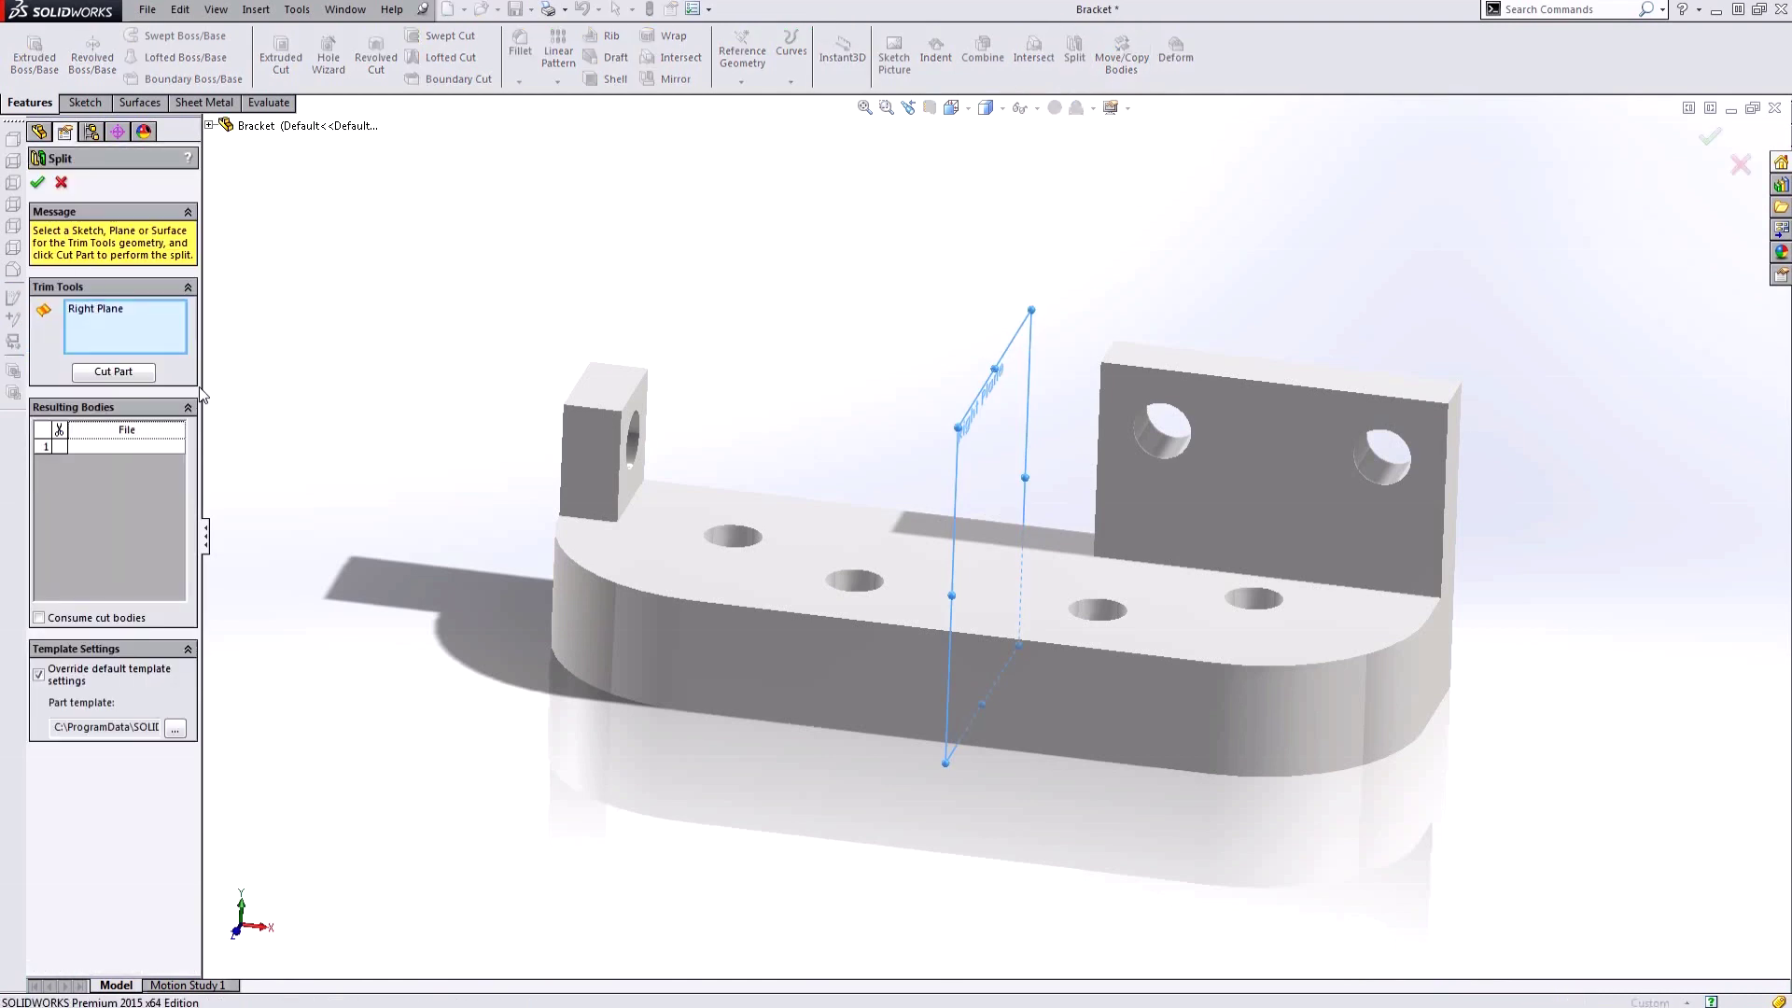
left_click(754, 663)
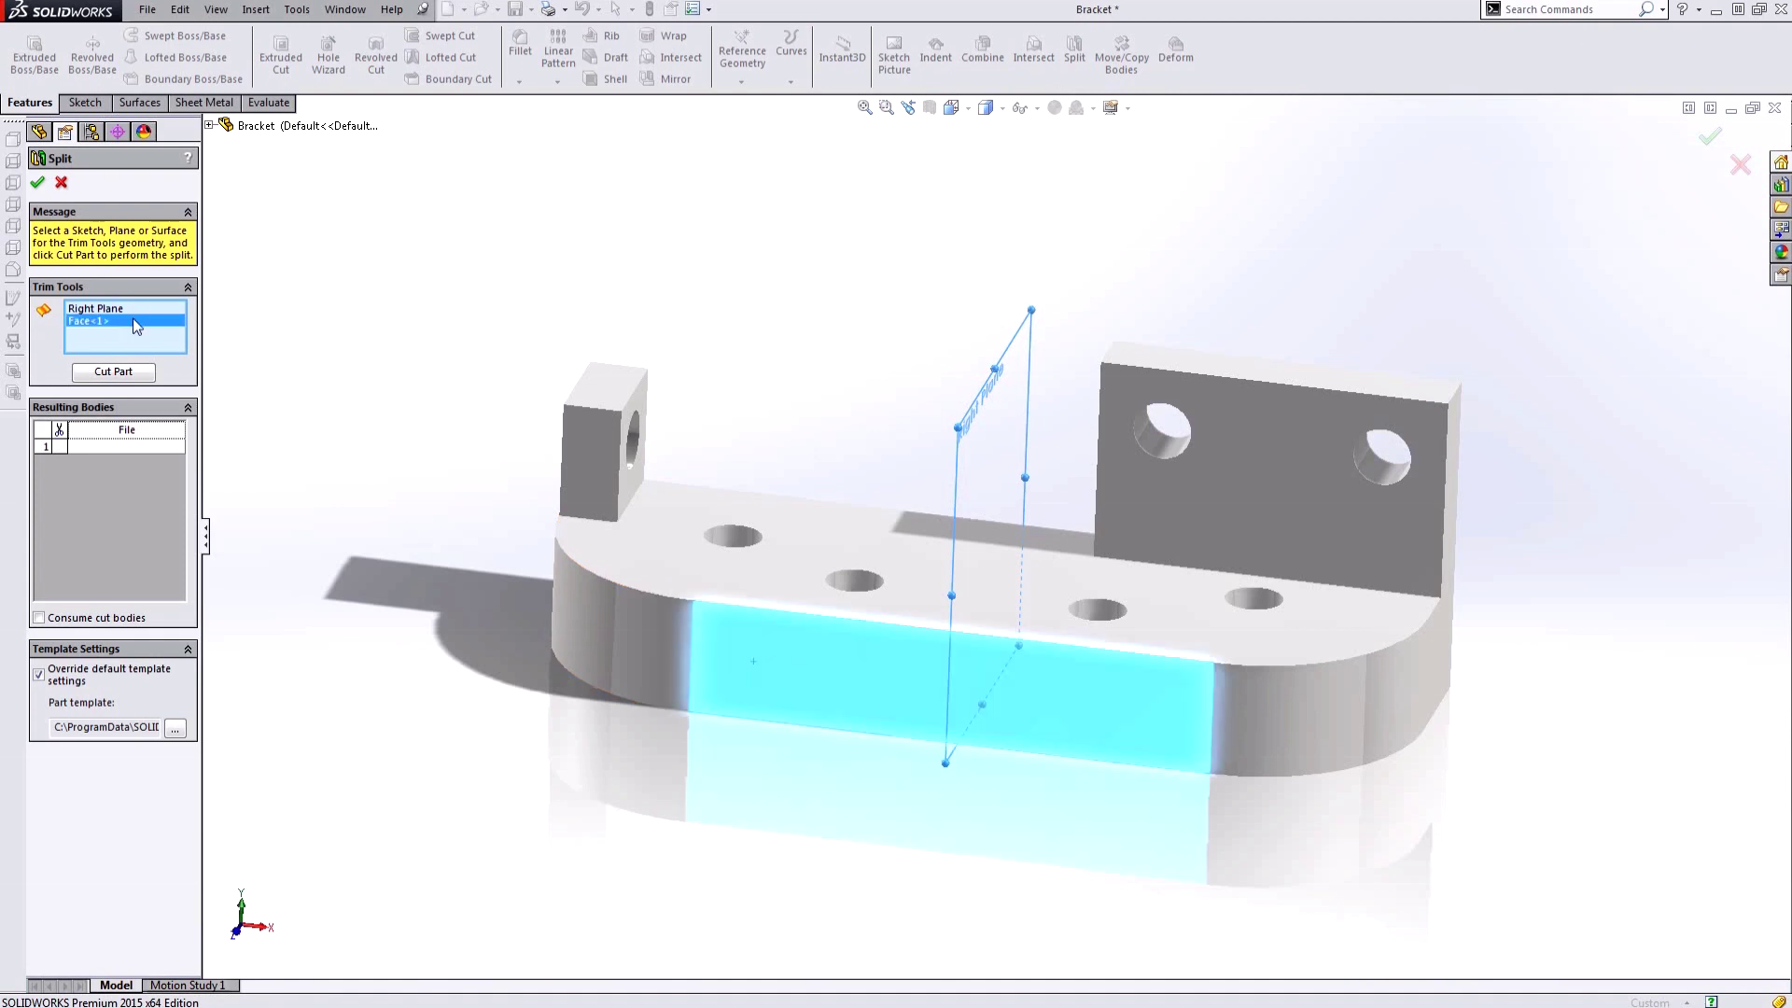
key("Delete")
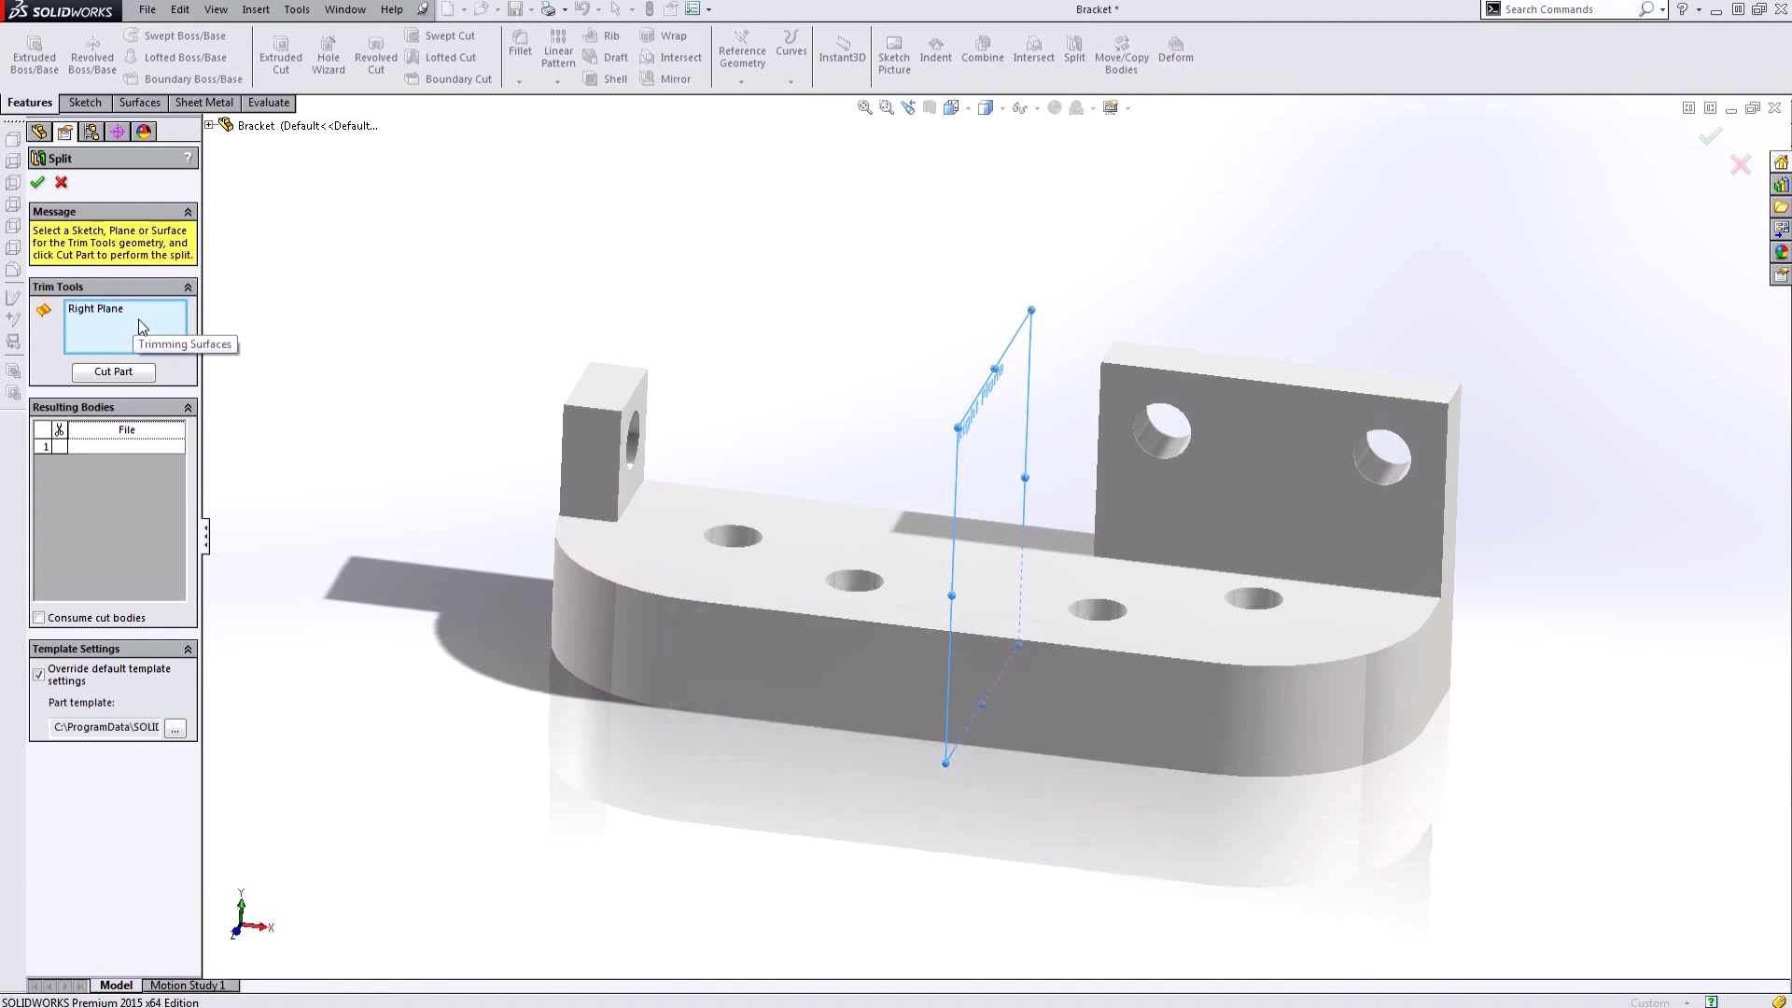
left_click(115, 445)
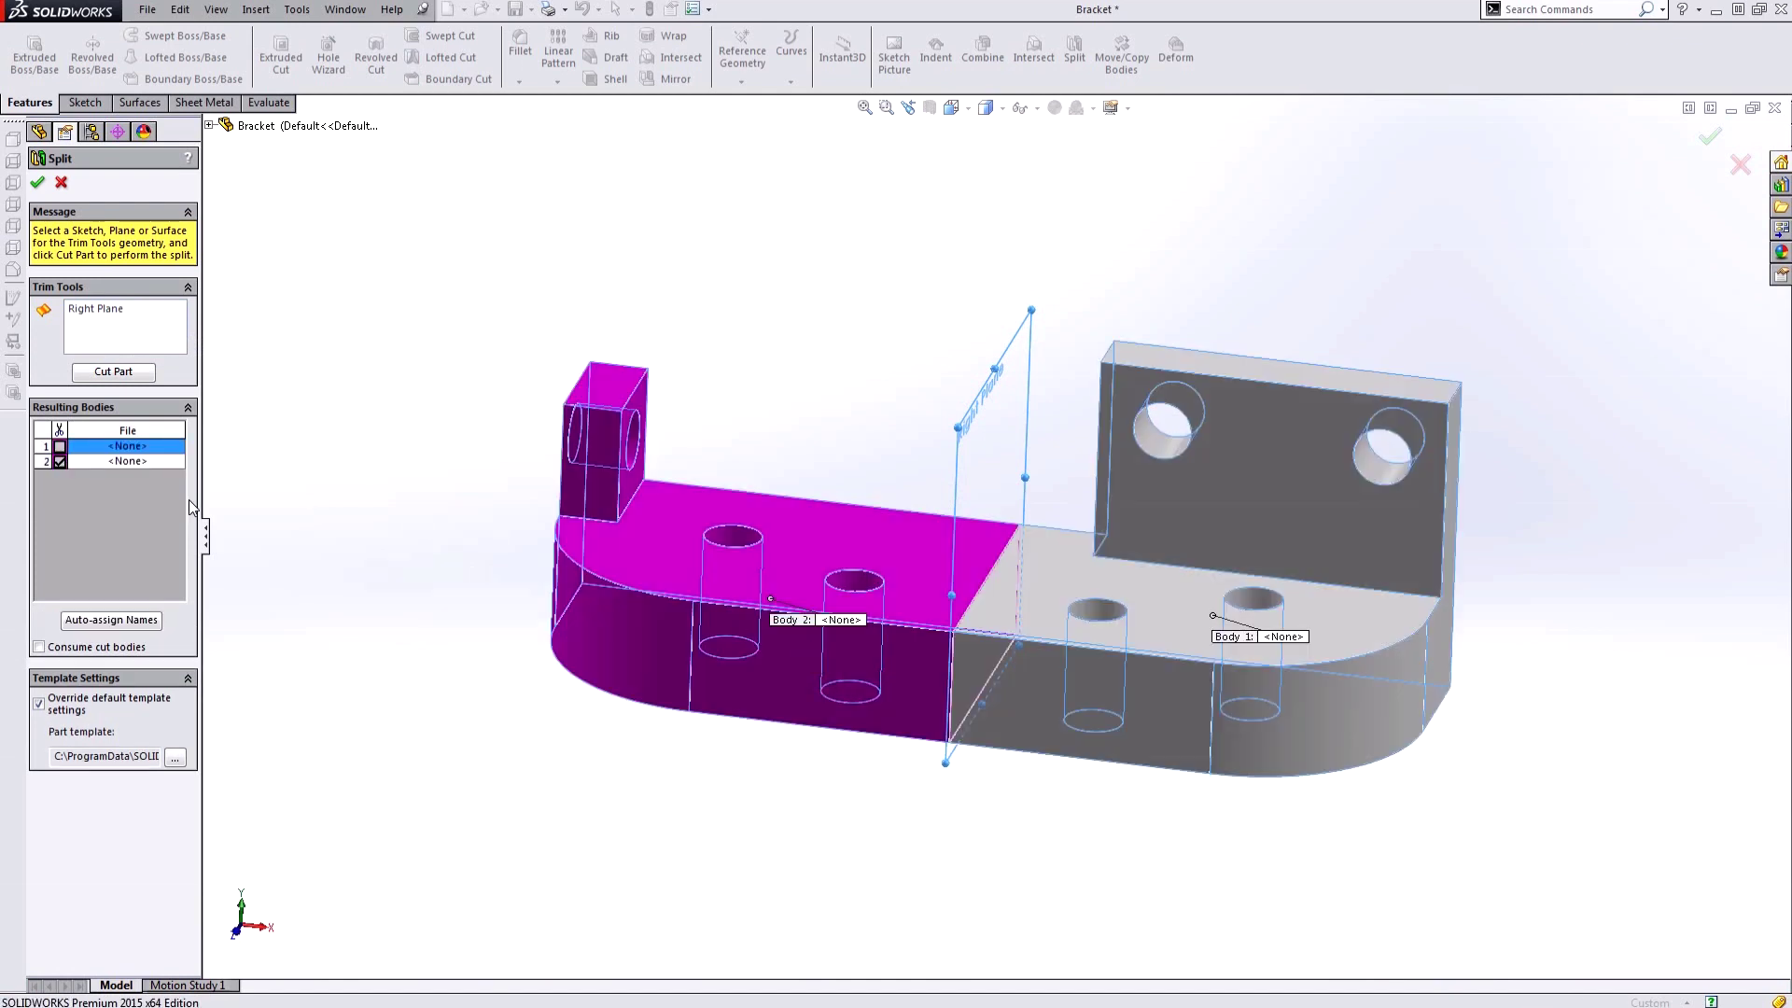
left_click(59, 447)
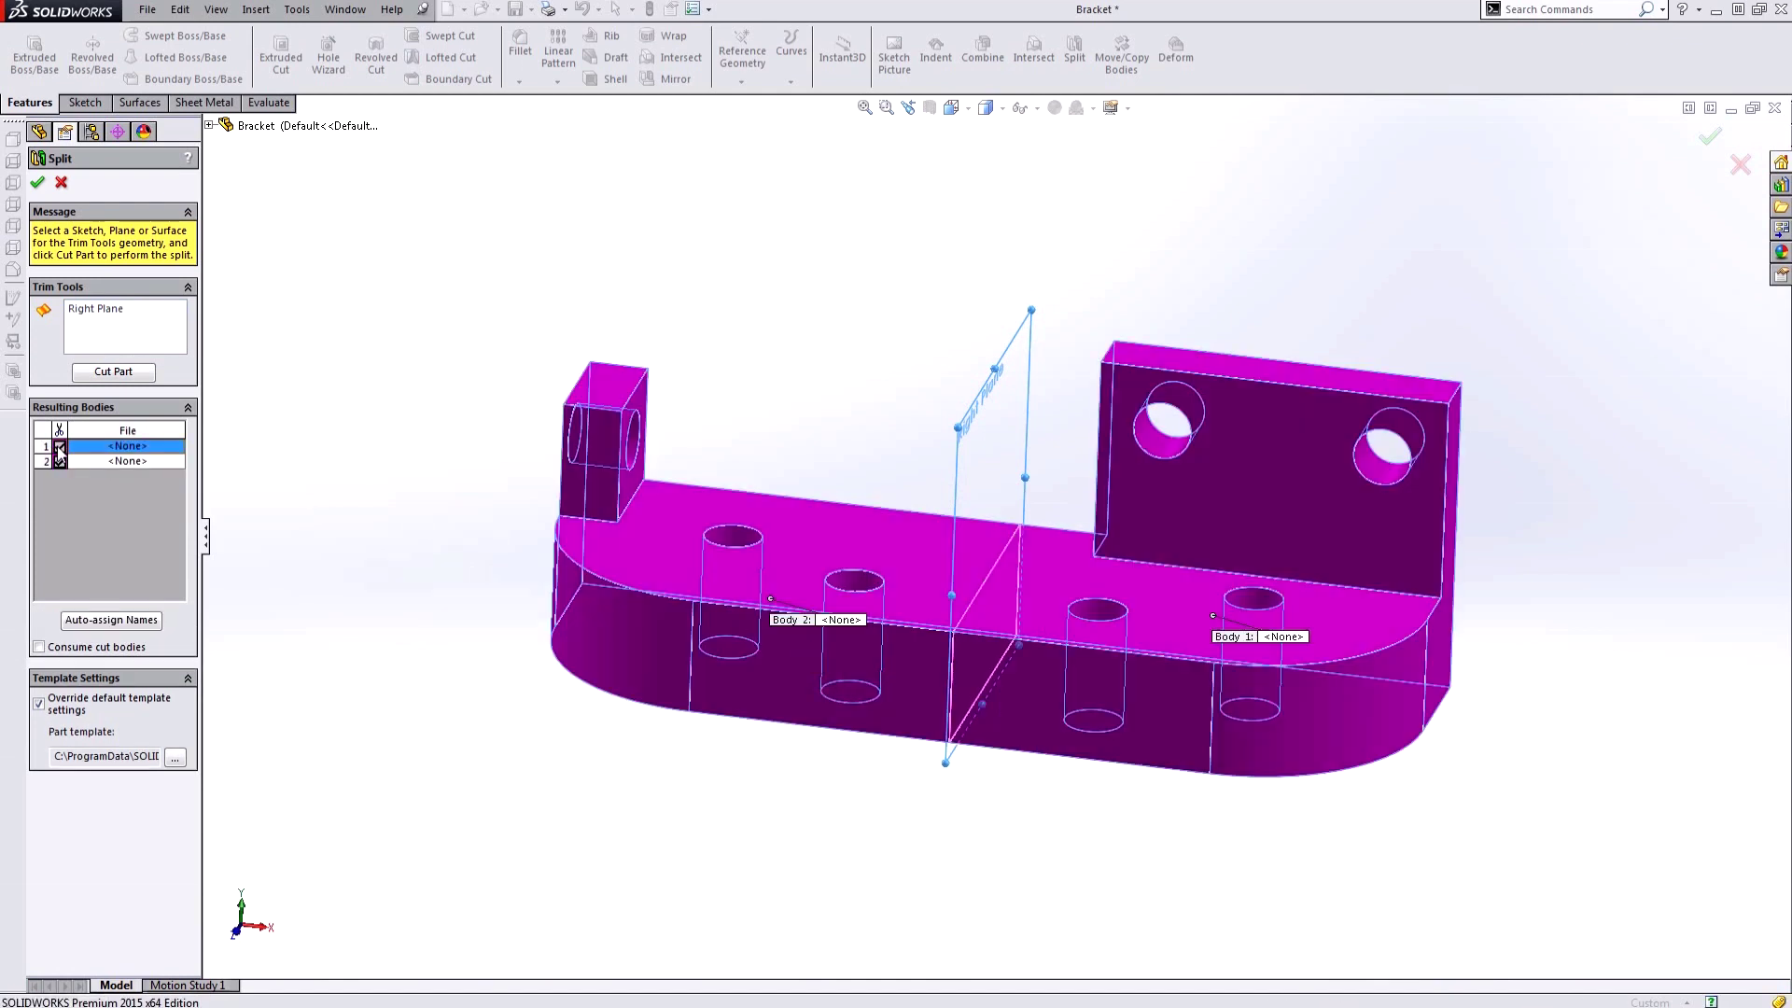
left_click(37, 182)
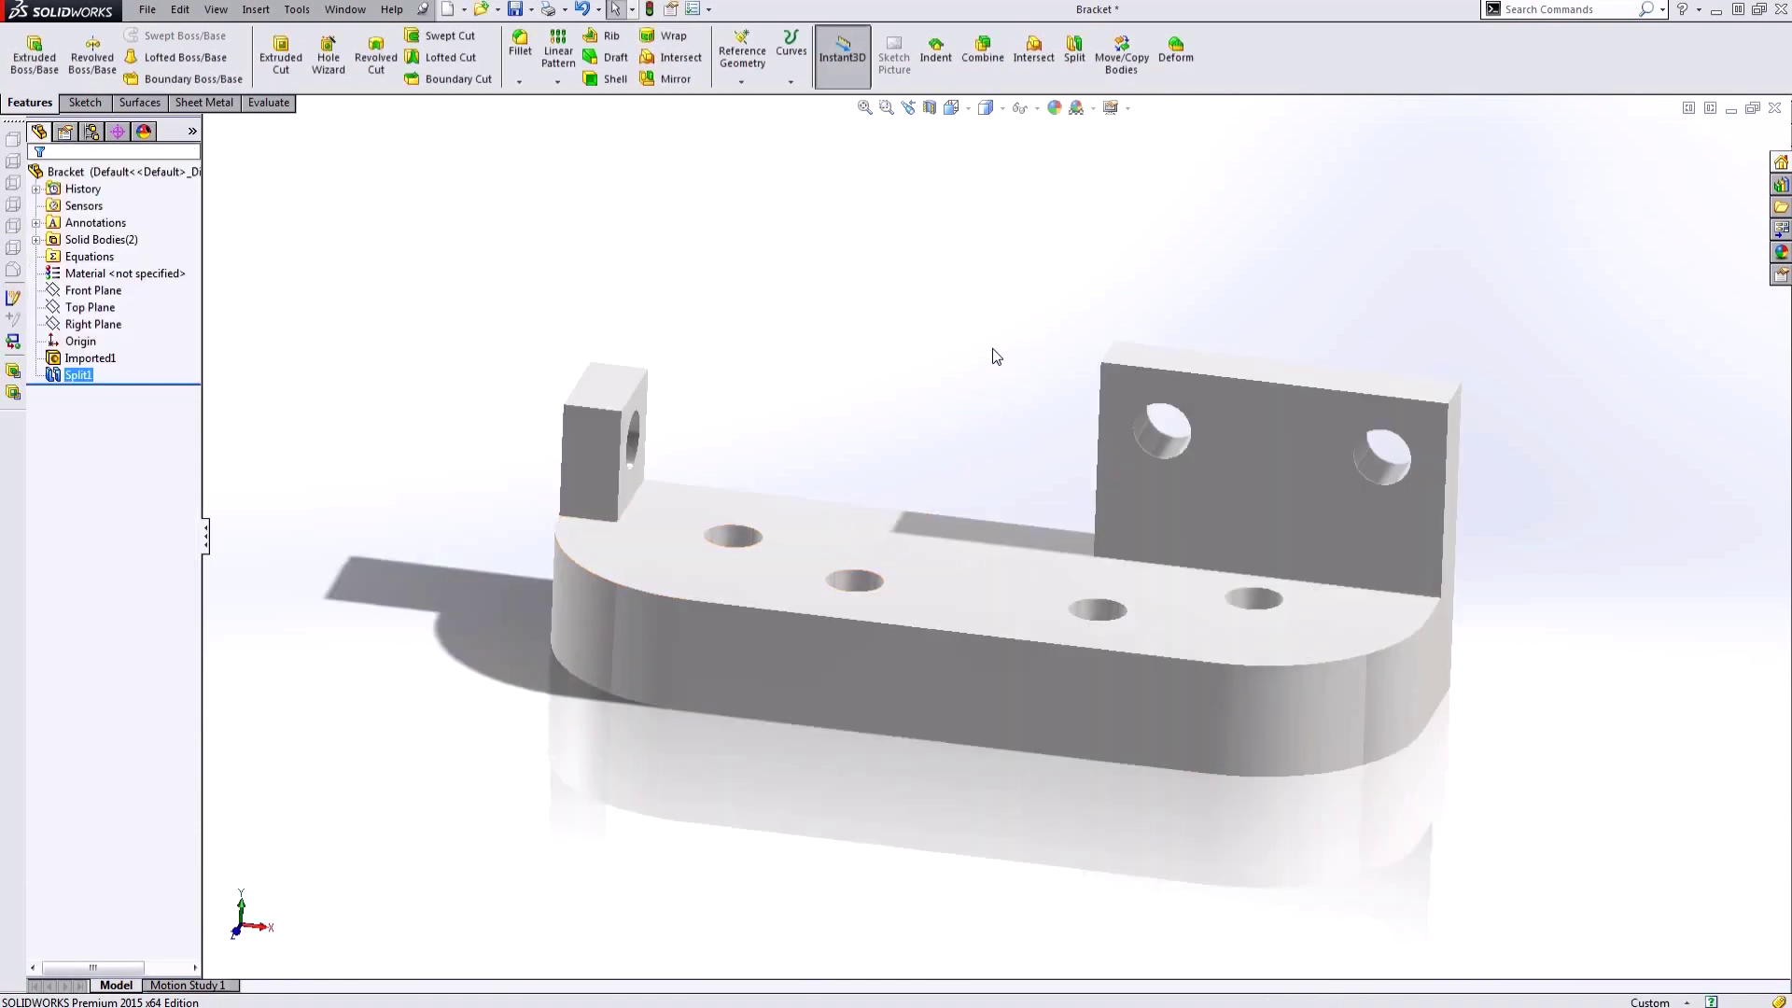
Switch to Shaded With Edges and identify bodies Split1[1] and Split1[2] under Solid Bodies(2).
left_click(985, 108)
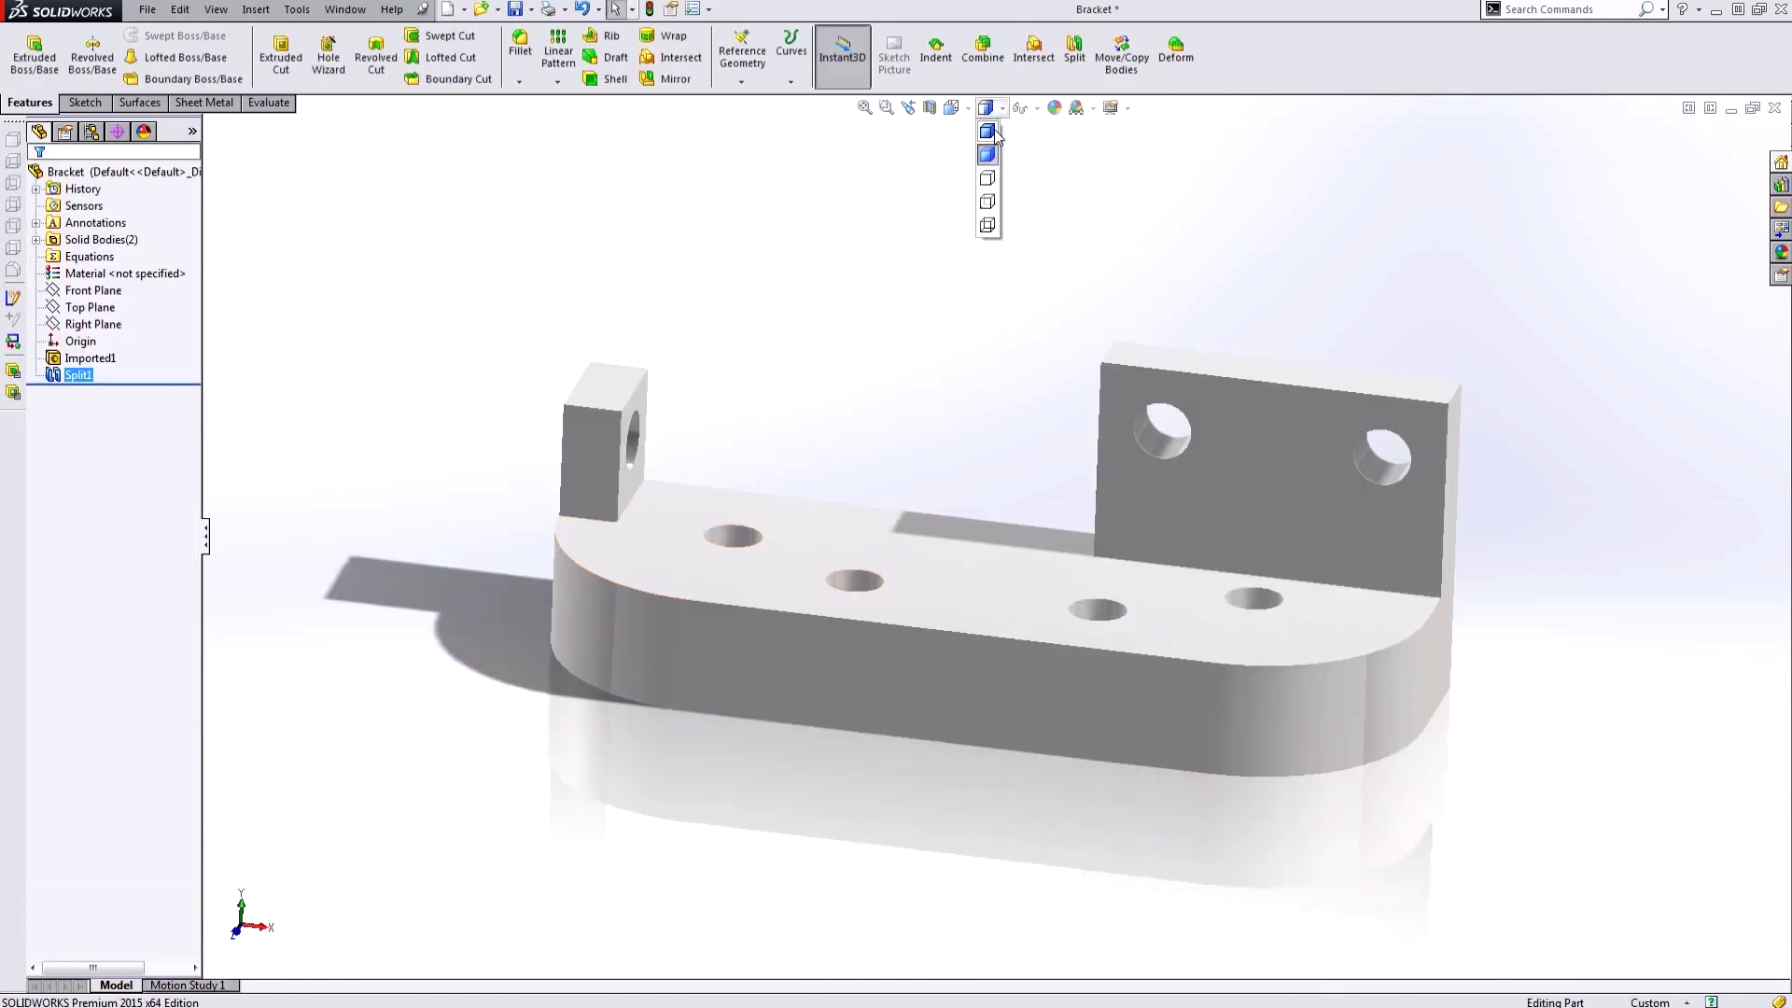
left_click(991, 132)
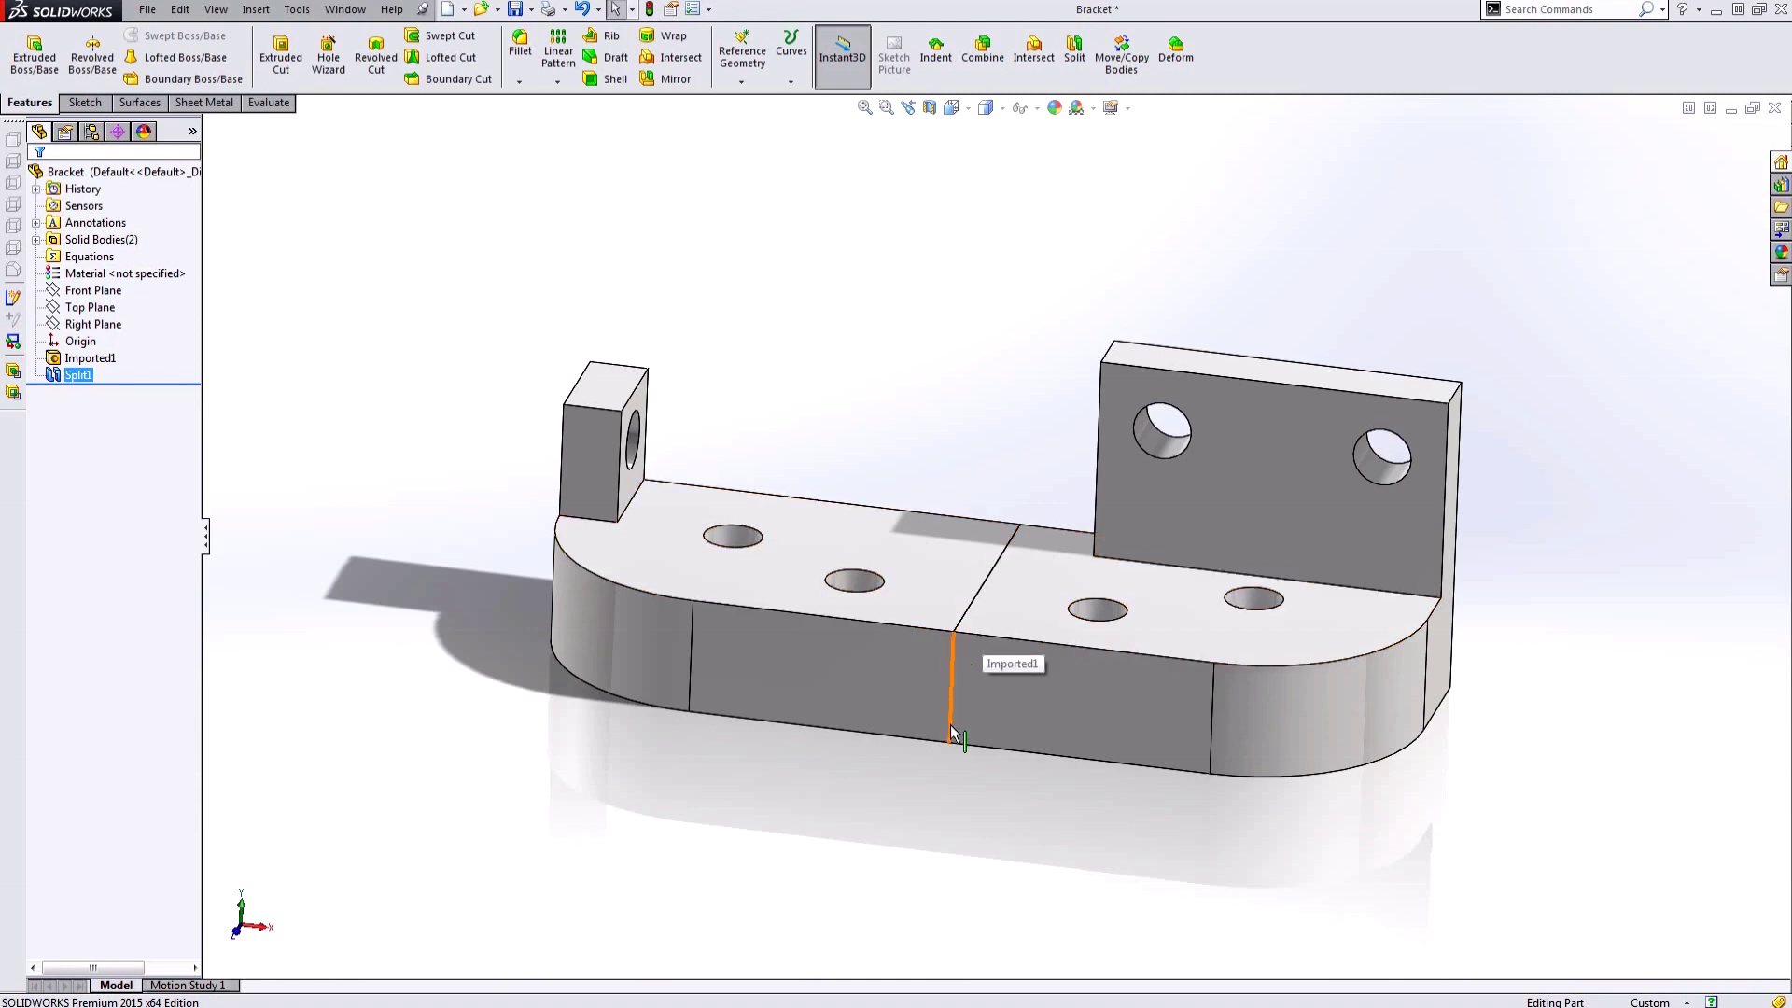
left_click(35, 240)
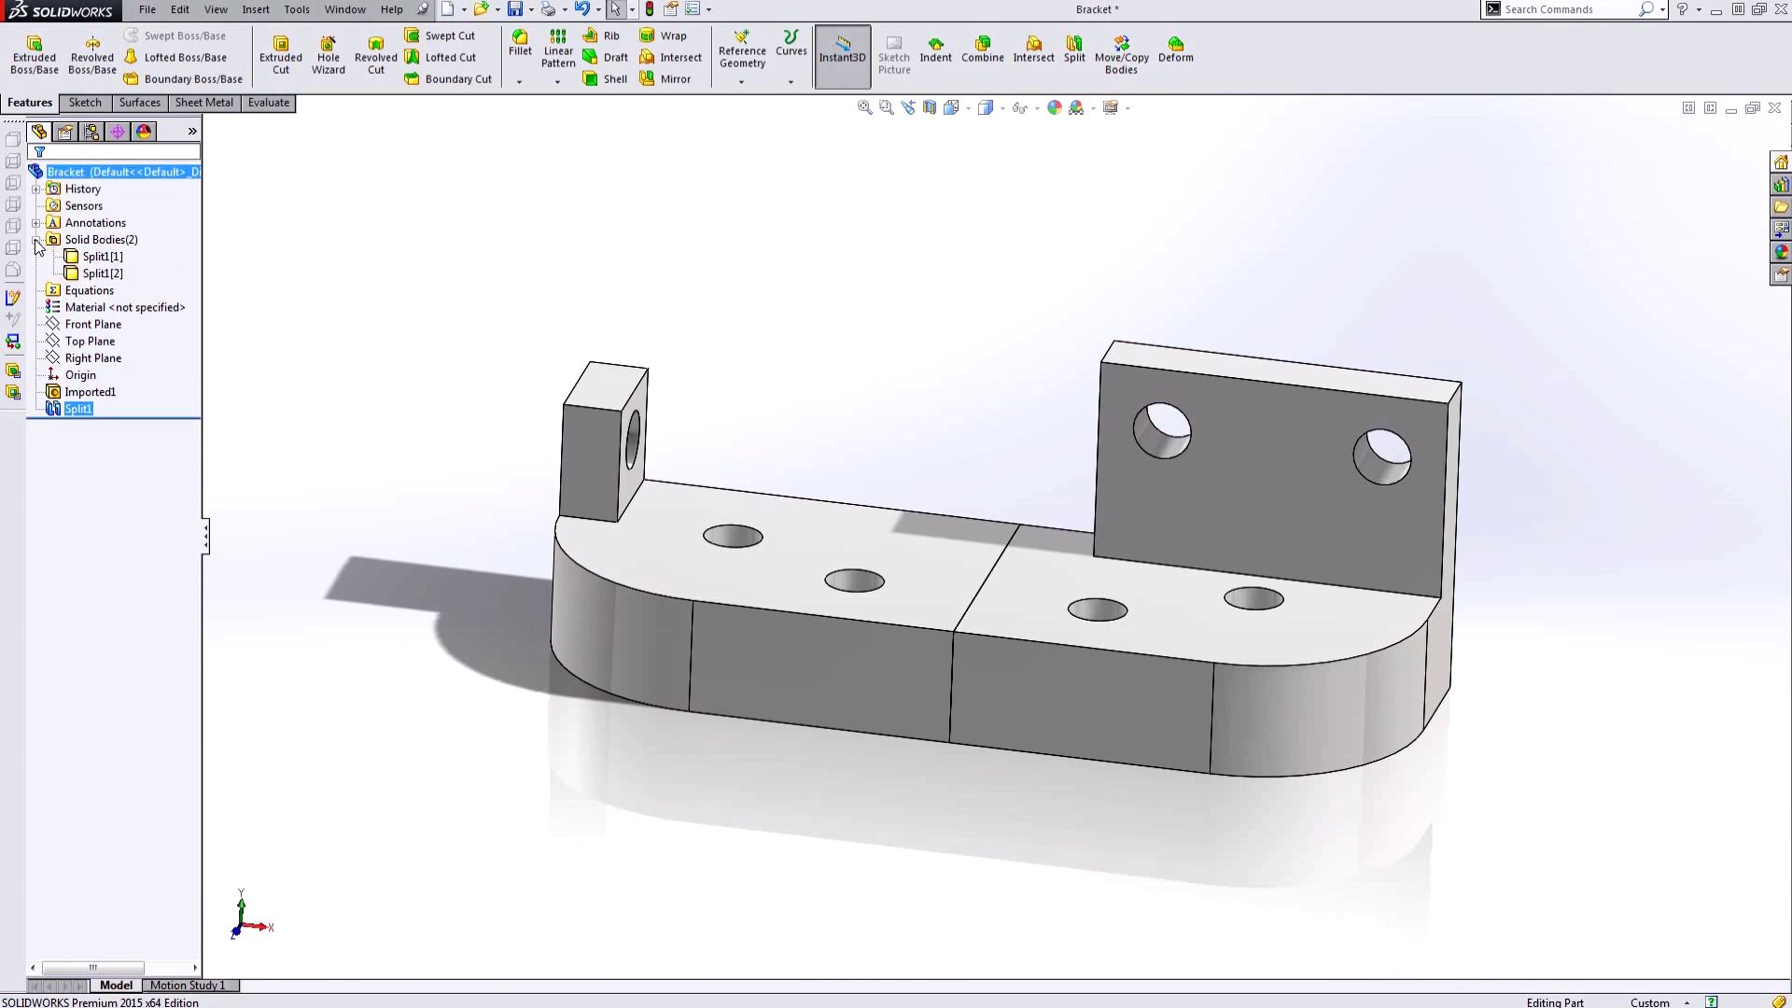
left_click(93, 257)
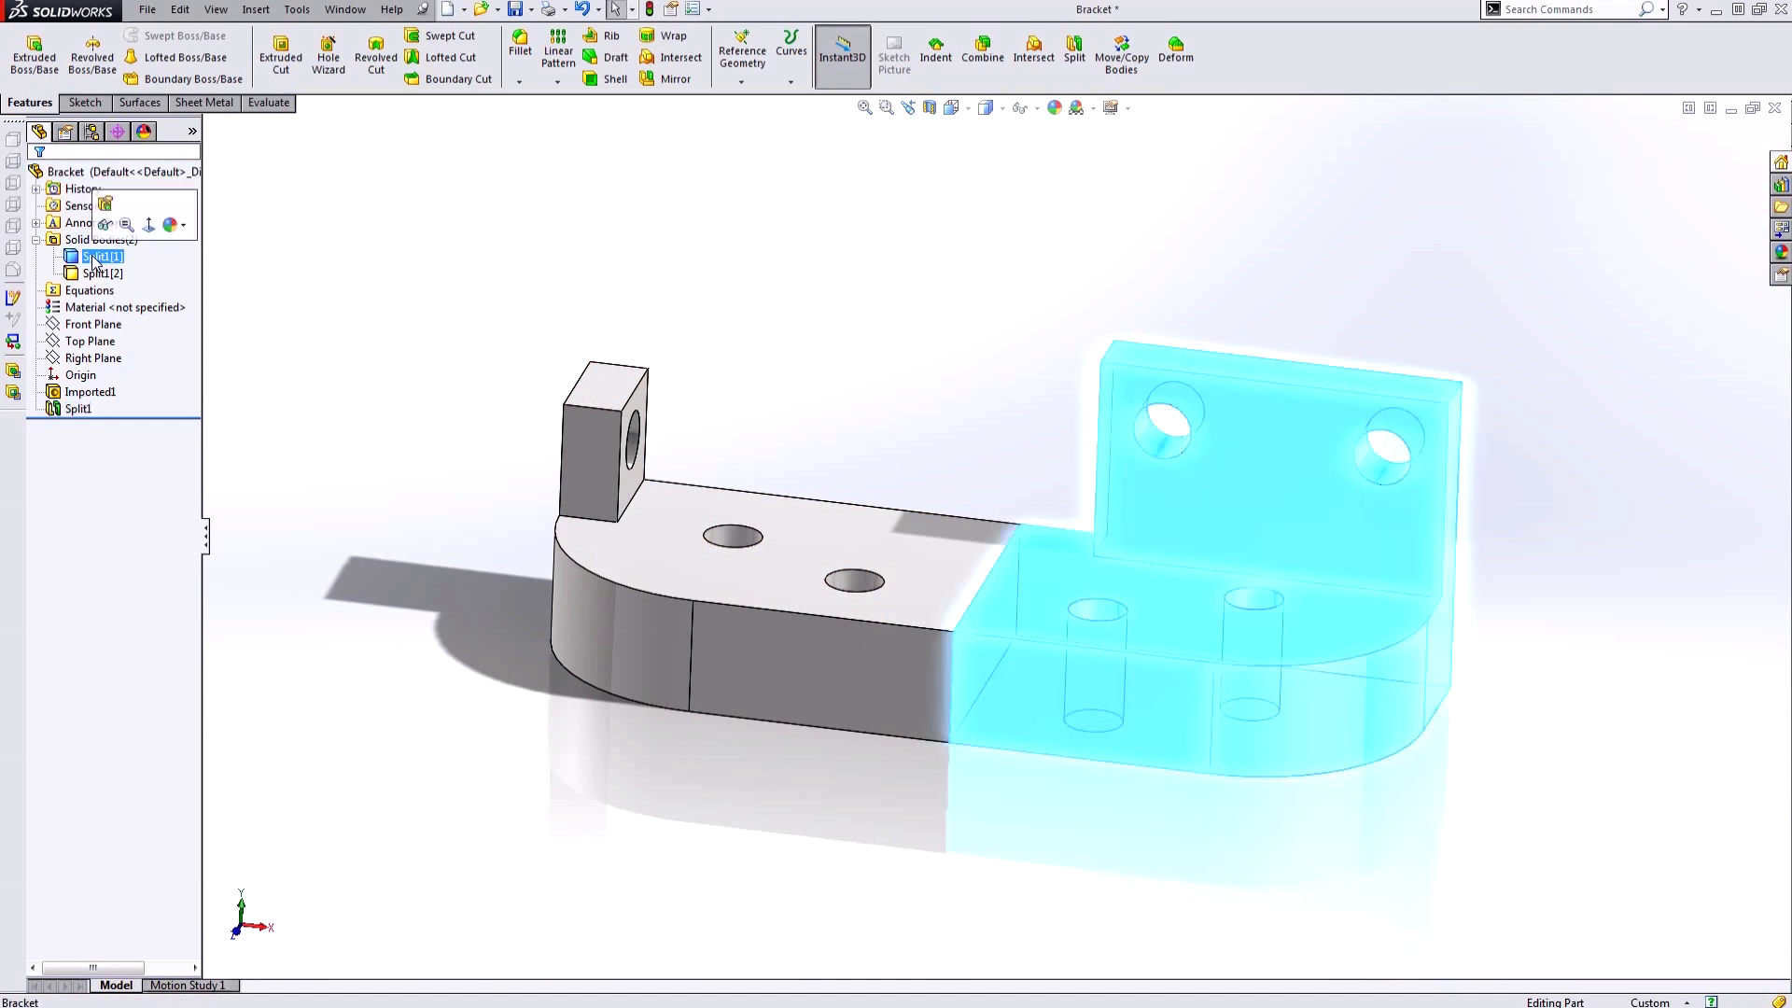
left_click(96, 273)
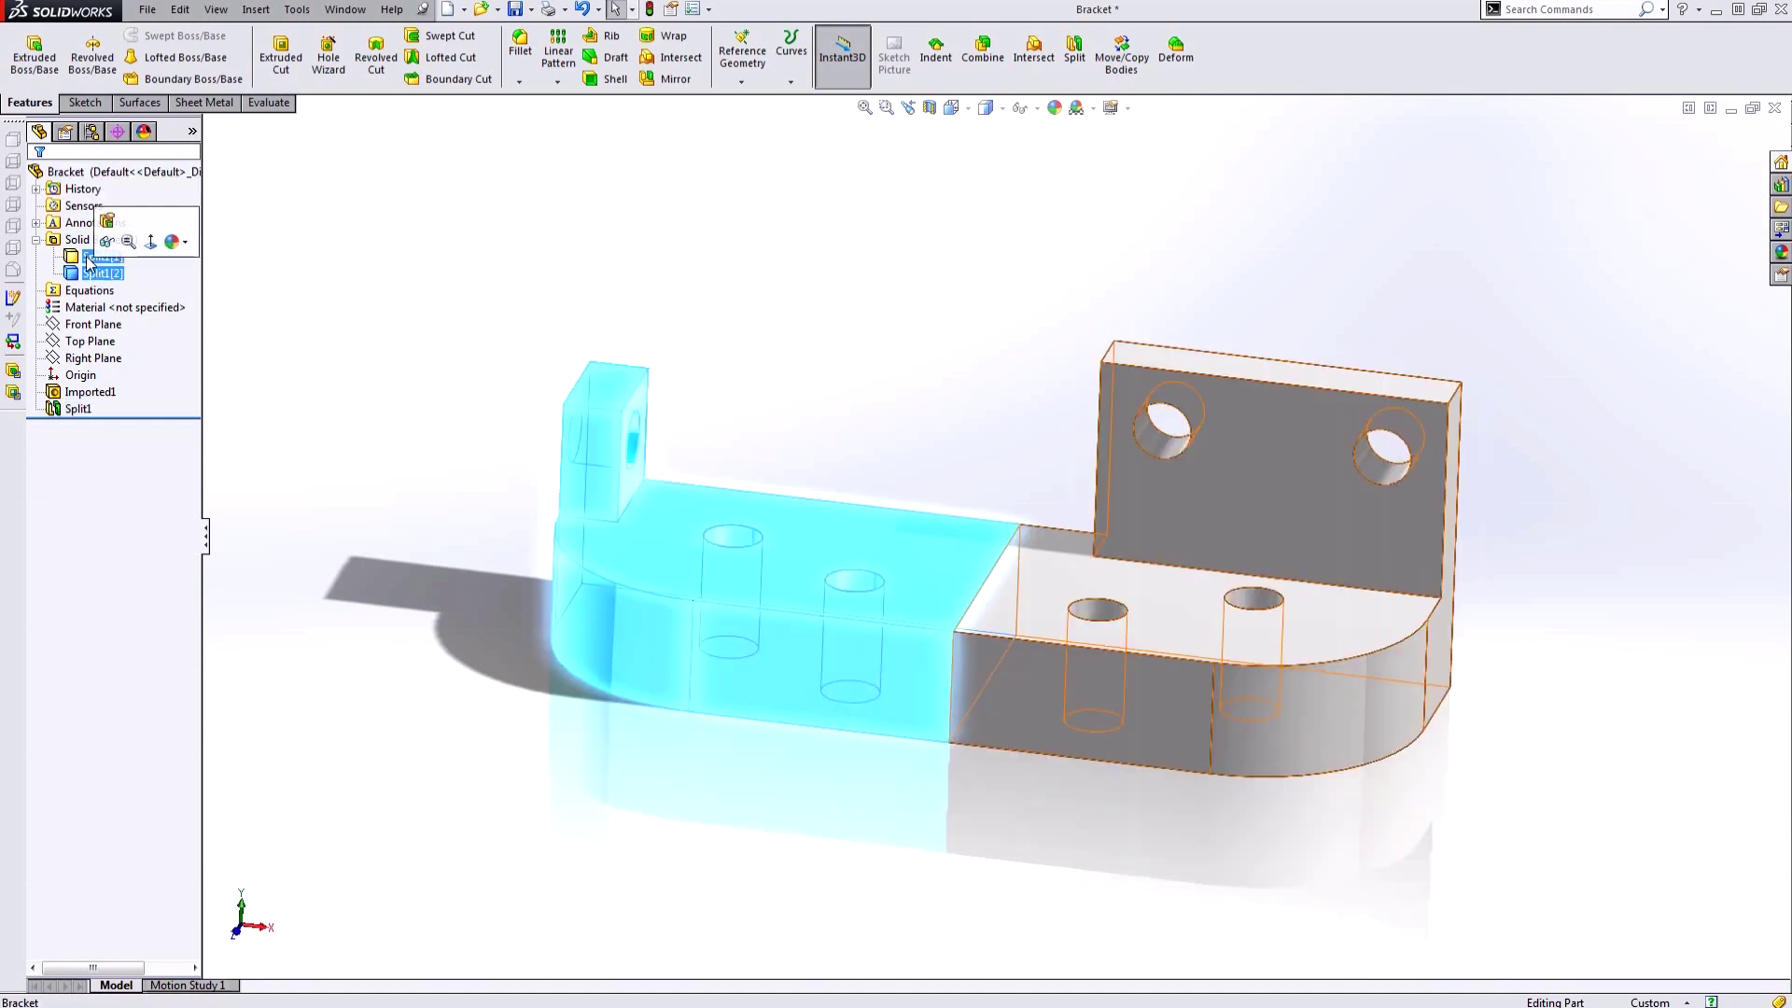
left_click(850, 860)
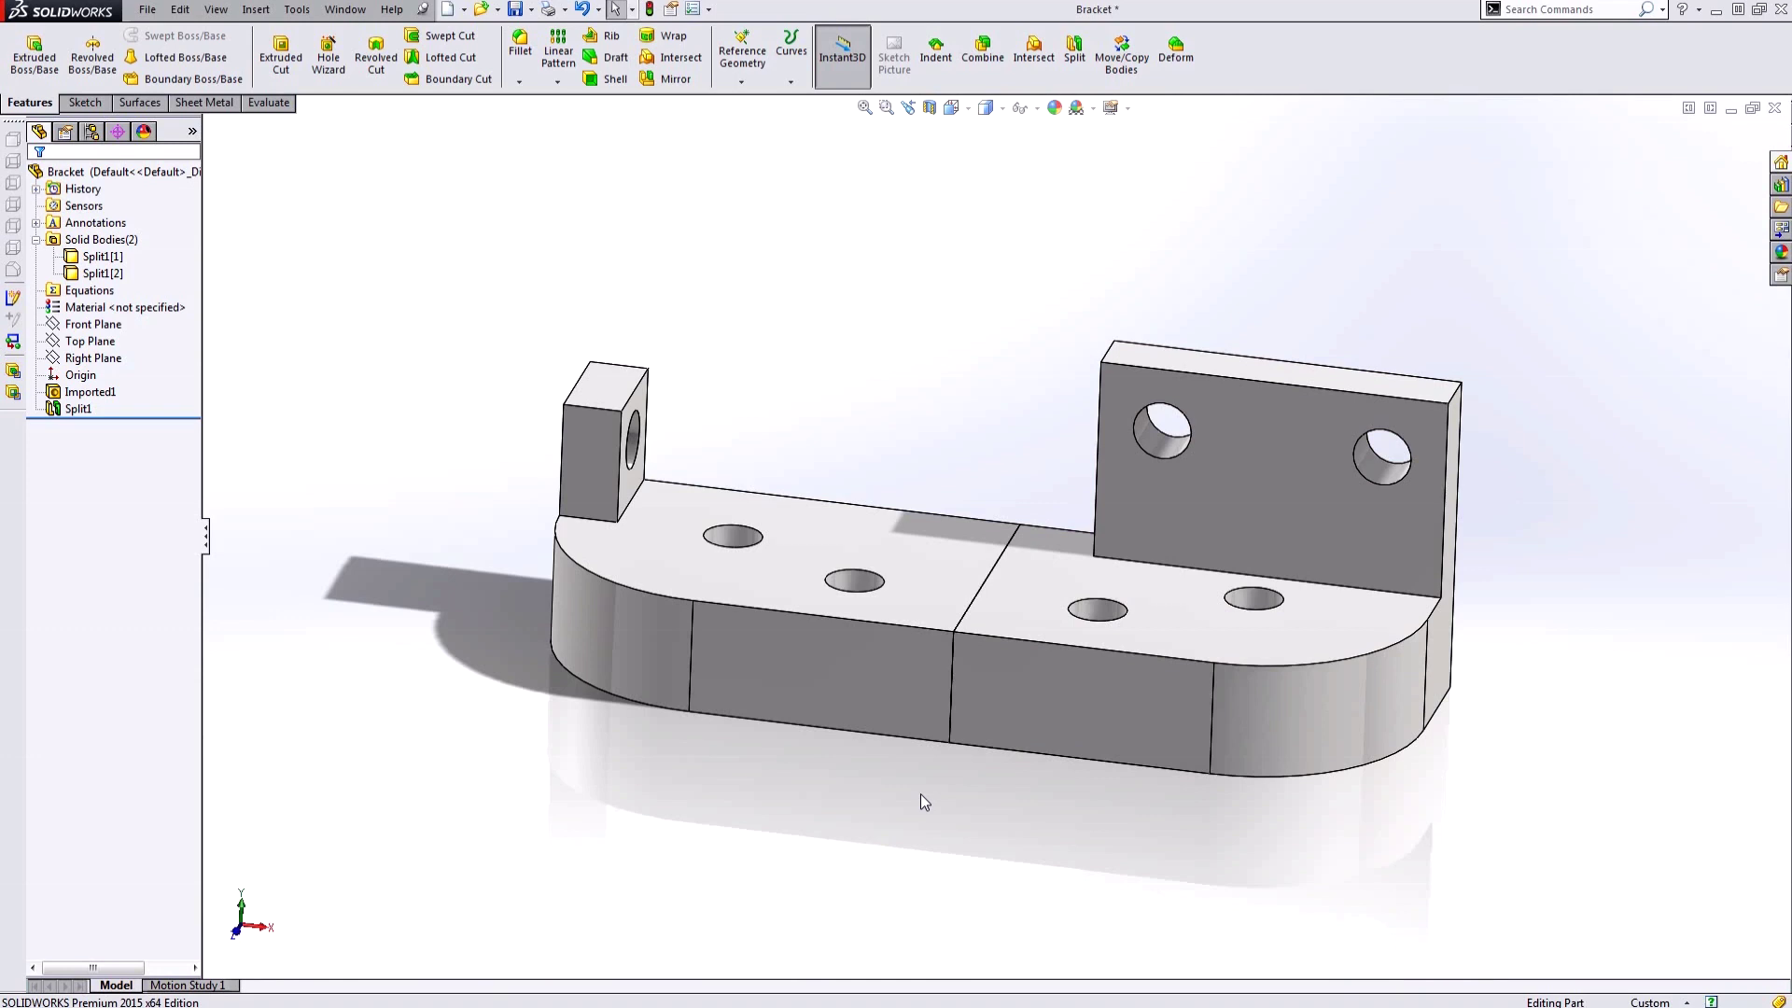
Move body Split1[1] 49.46 mm along X, leaving a gap between the halves.
left_click(1123, 56)
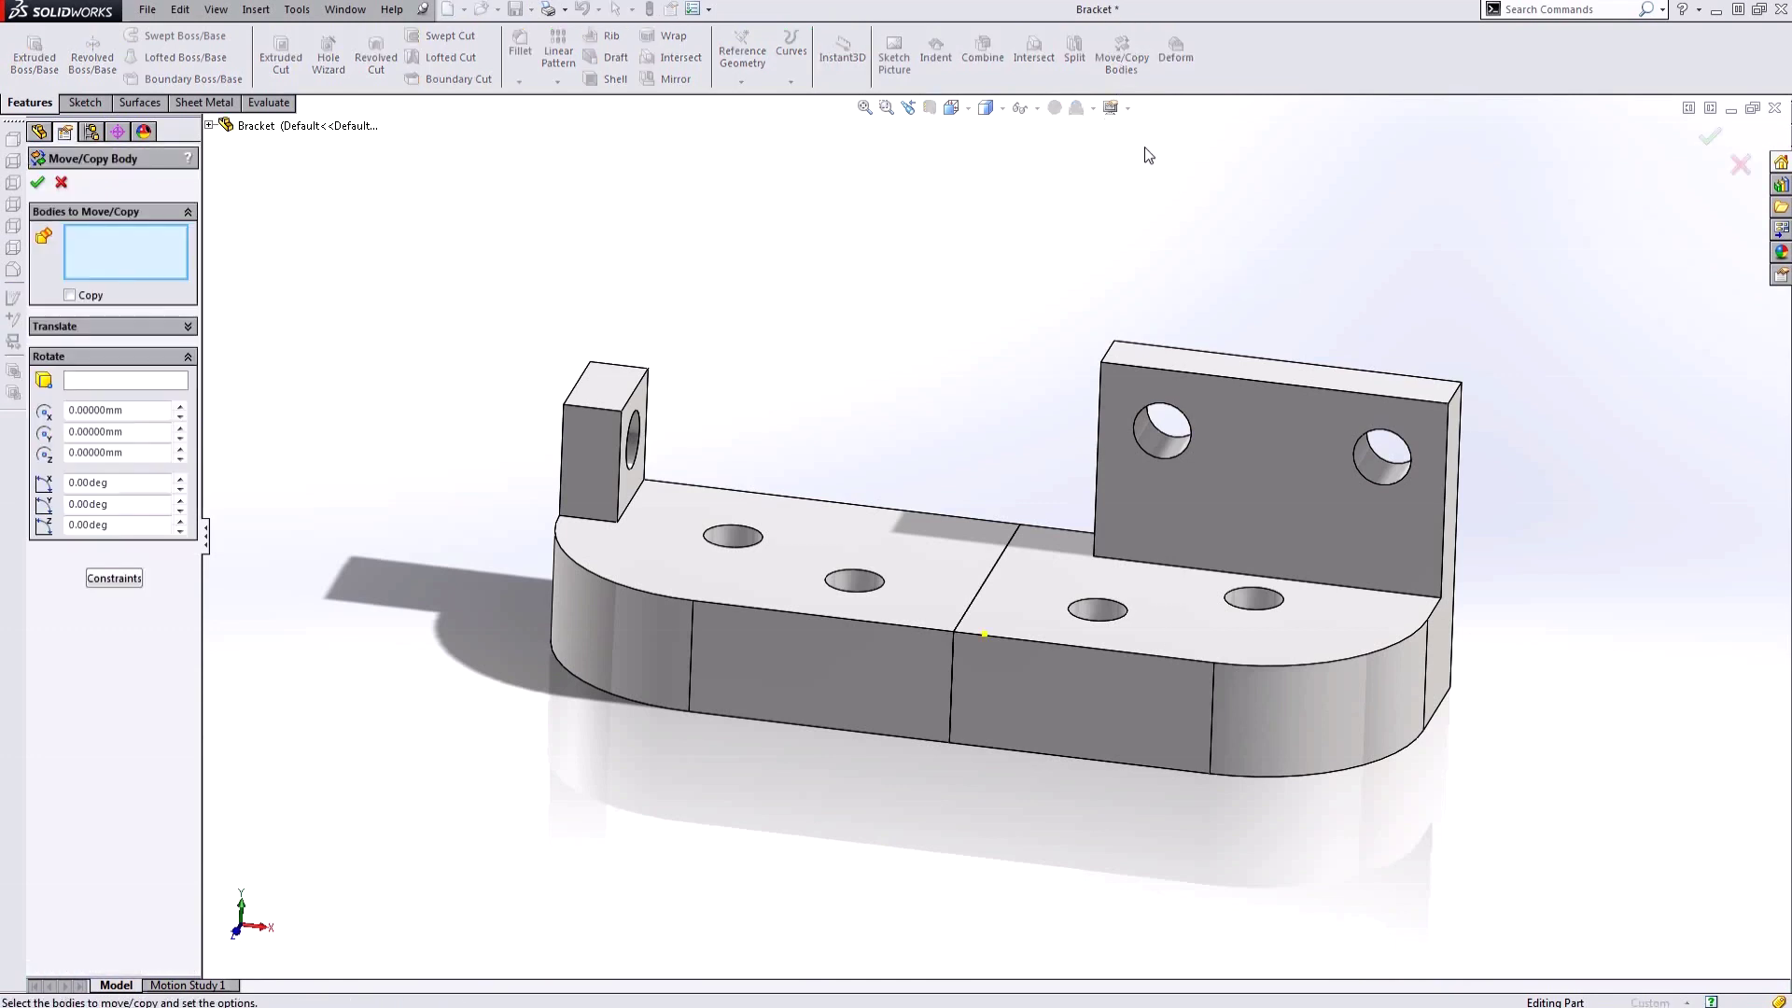
left_click(1155, 735)
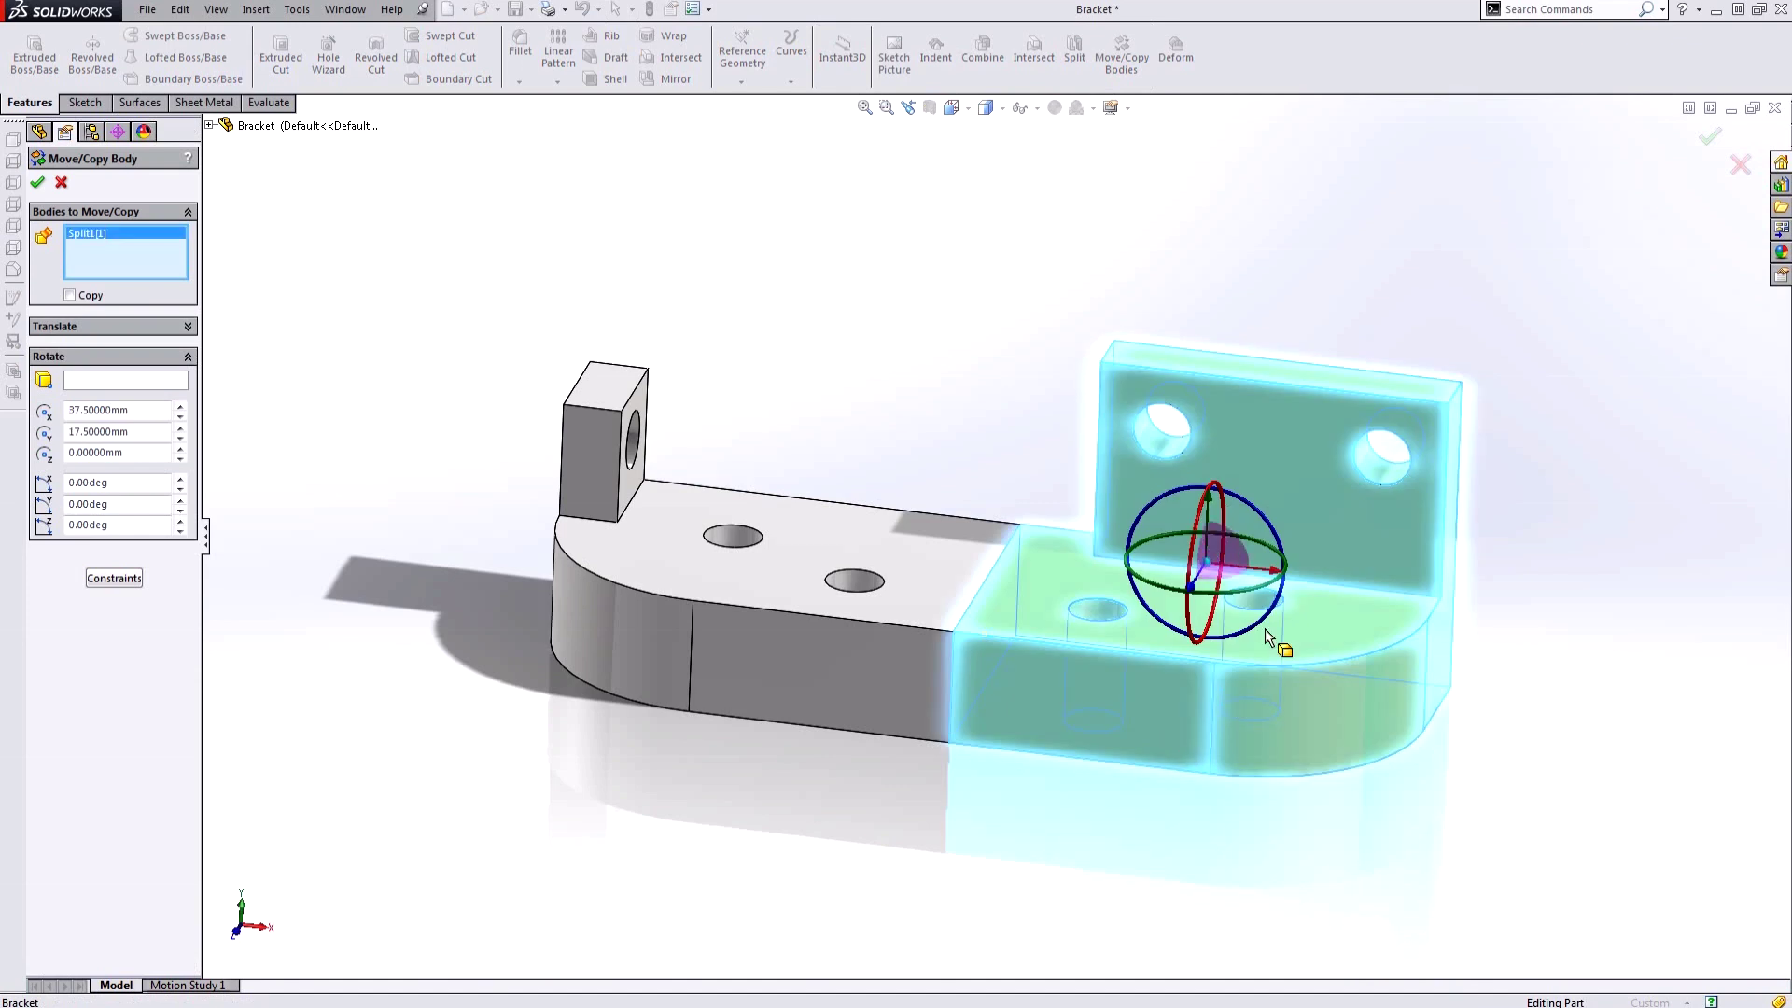
left_click_drag(1276, 571, 1563, 654)
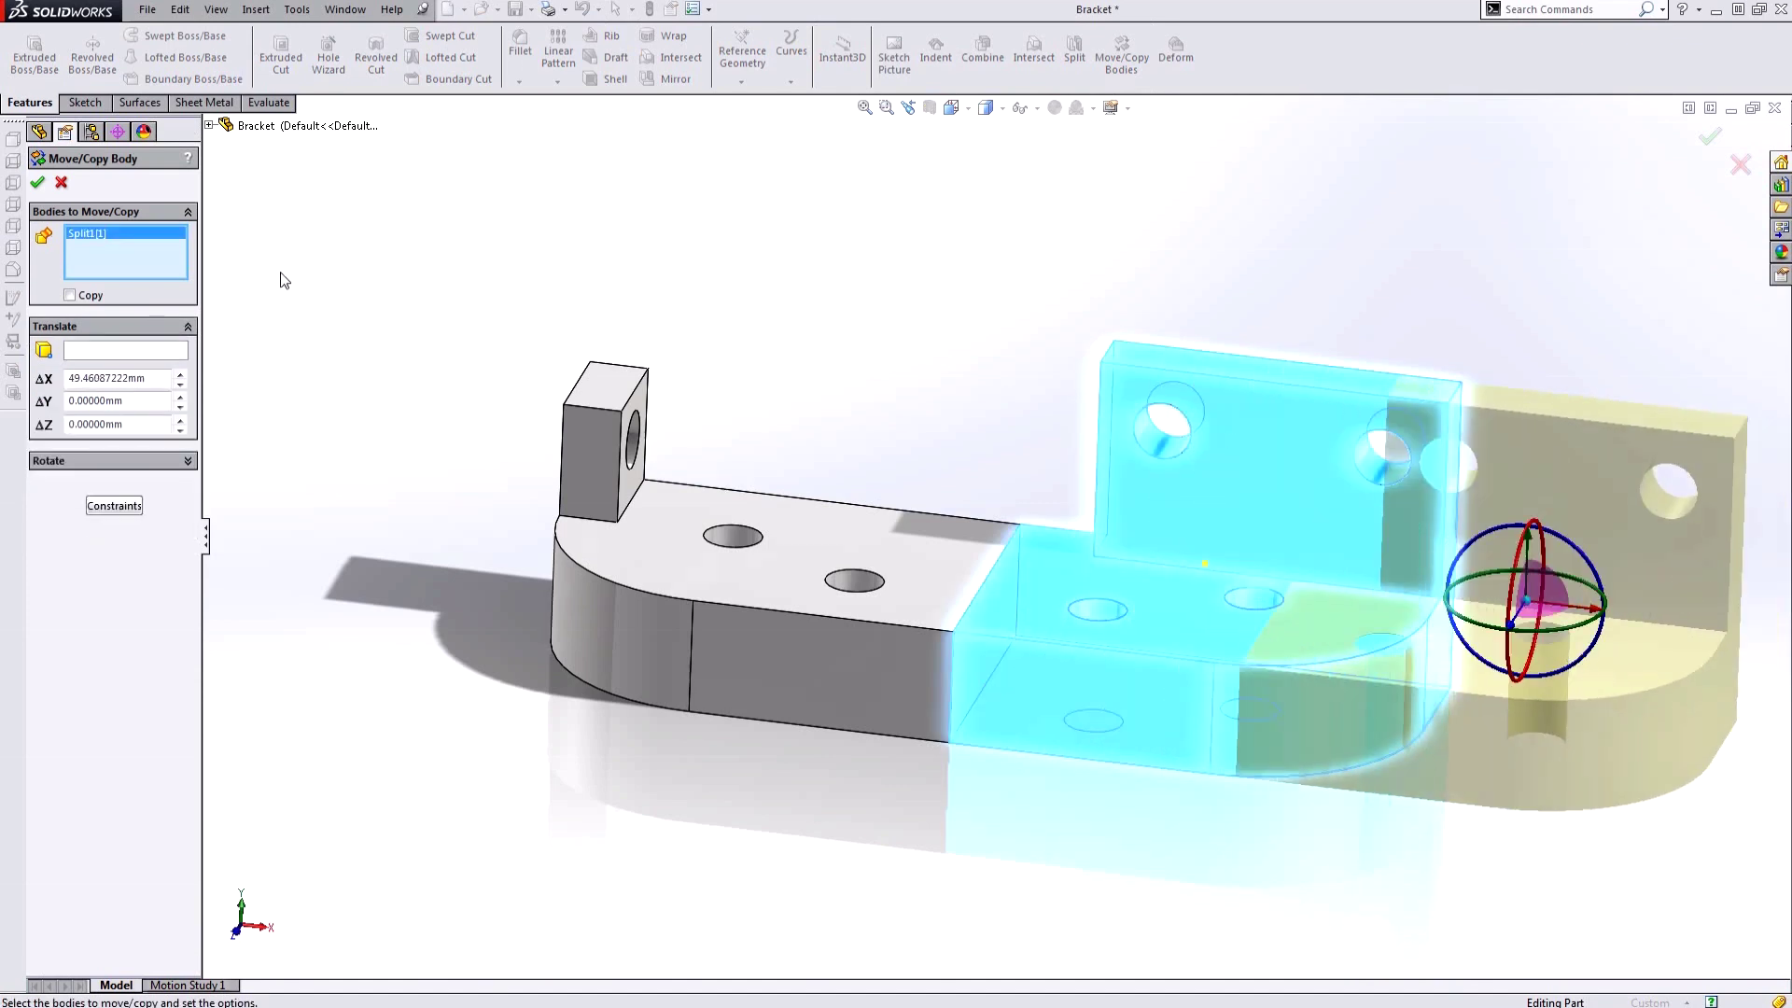
left_click(37, 182)
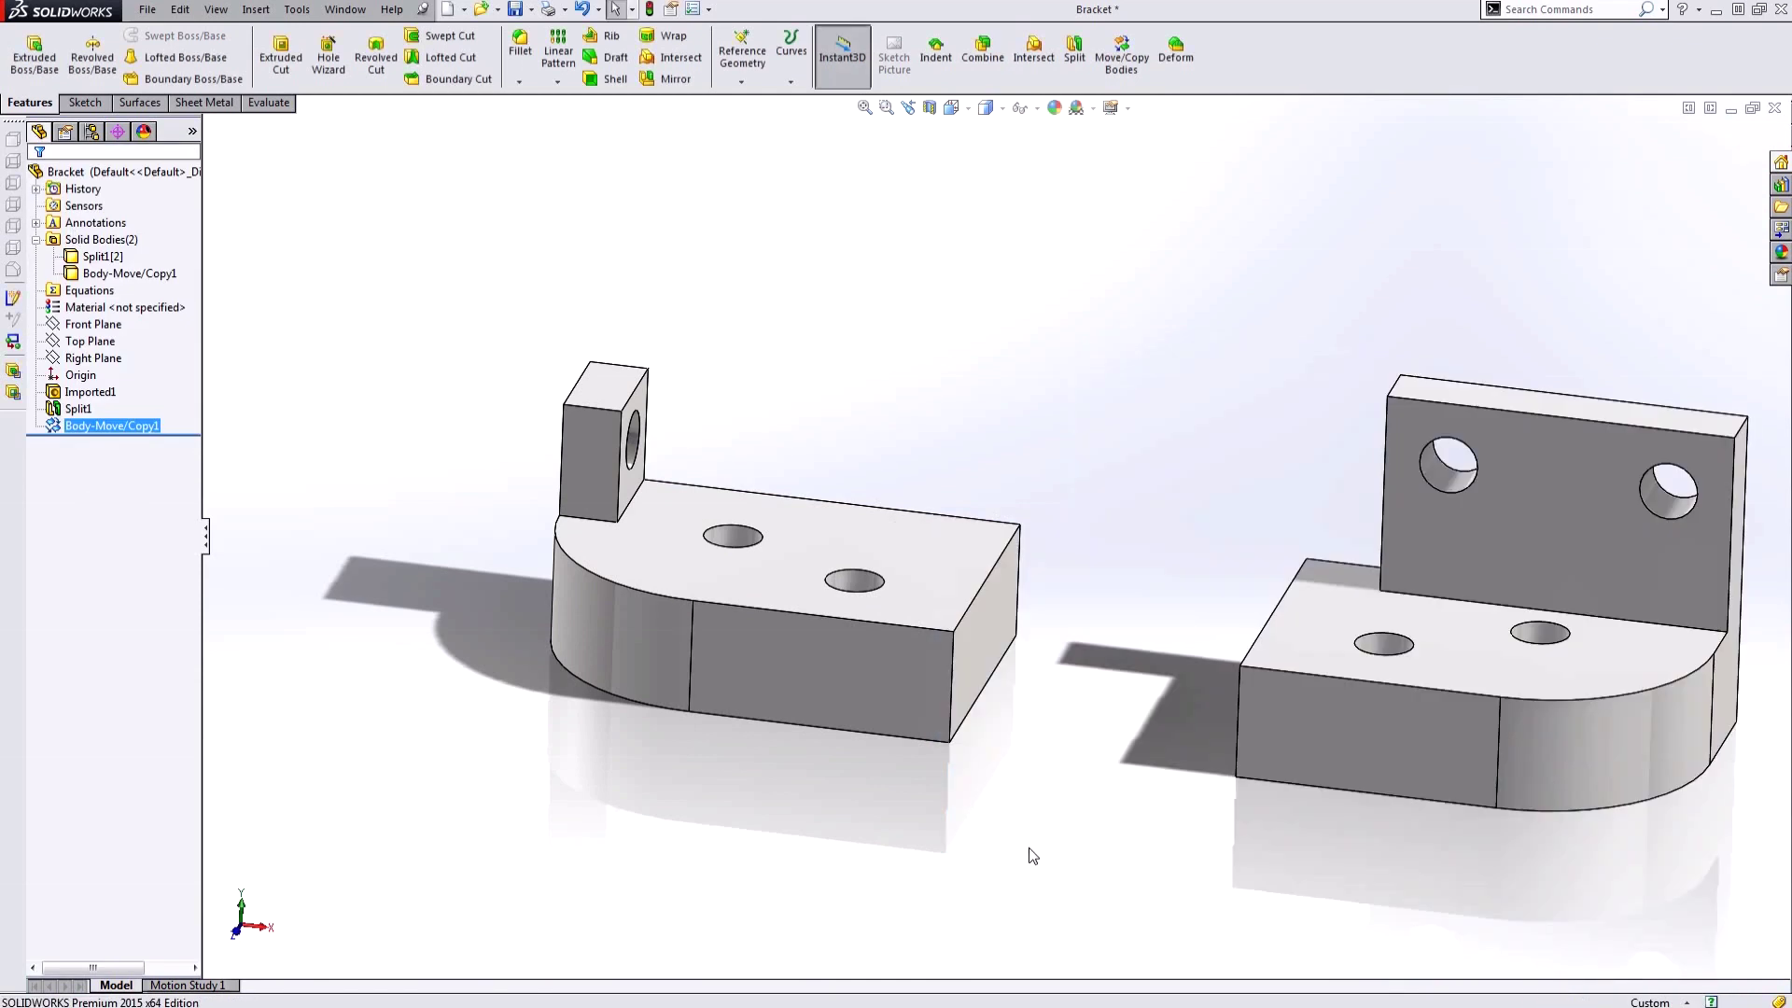
scroll(1092, 820, "up", 3)
mouse_move(1092, 820)
middle_mouse_down()
mouse_move(1188, 704)
mouse_move(1097, 801)
mouse_move(1112, 832)
middle_mouse_up()
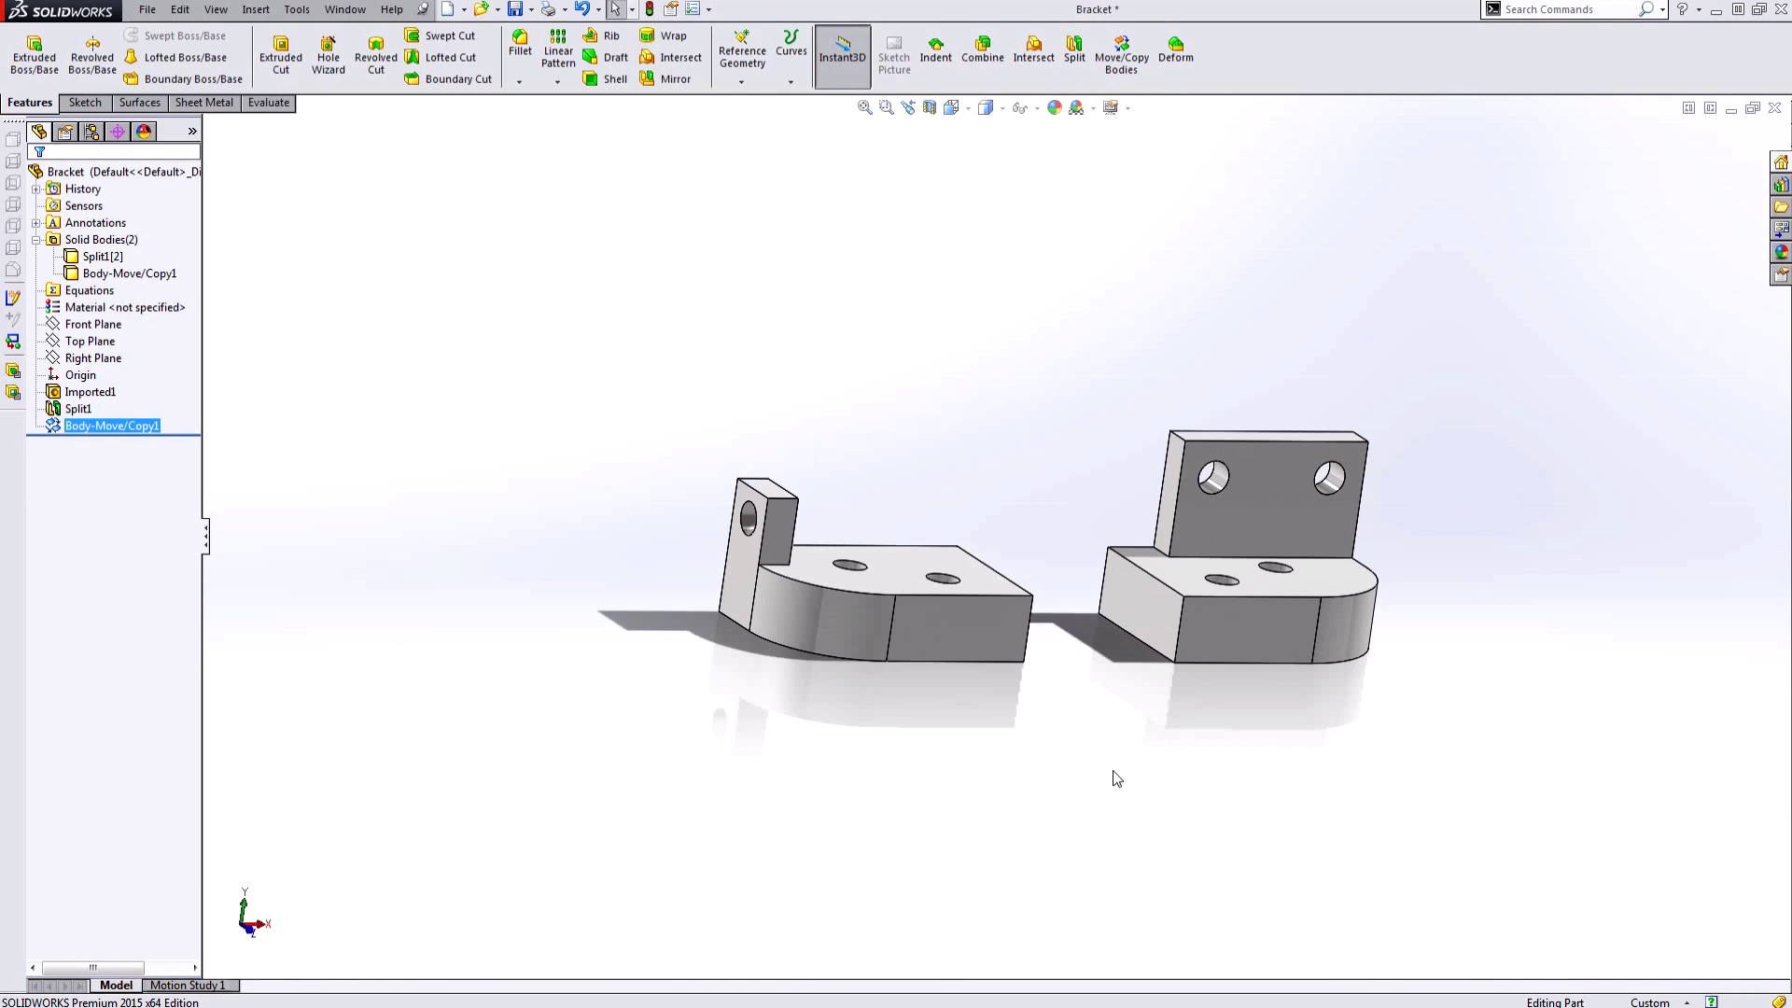
Sketch on the right body's cut end face and convert its edges into sketch entities.
right_click(1146, 623)
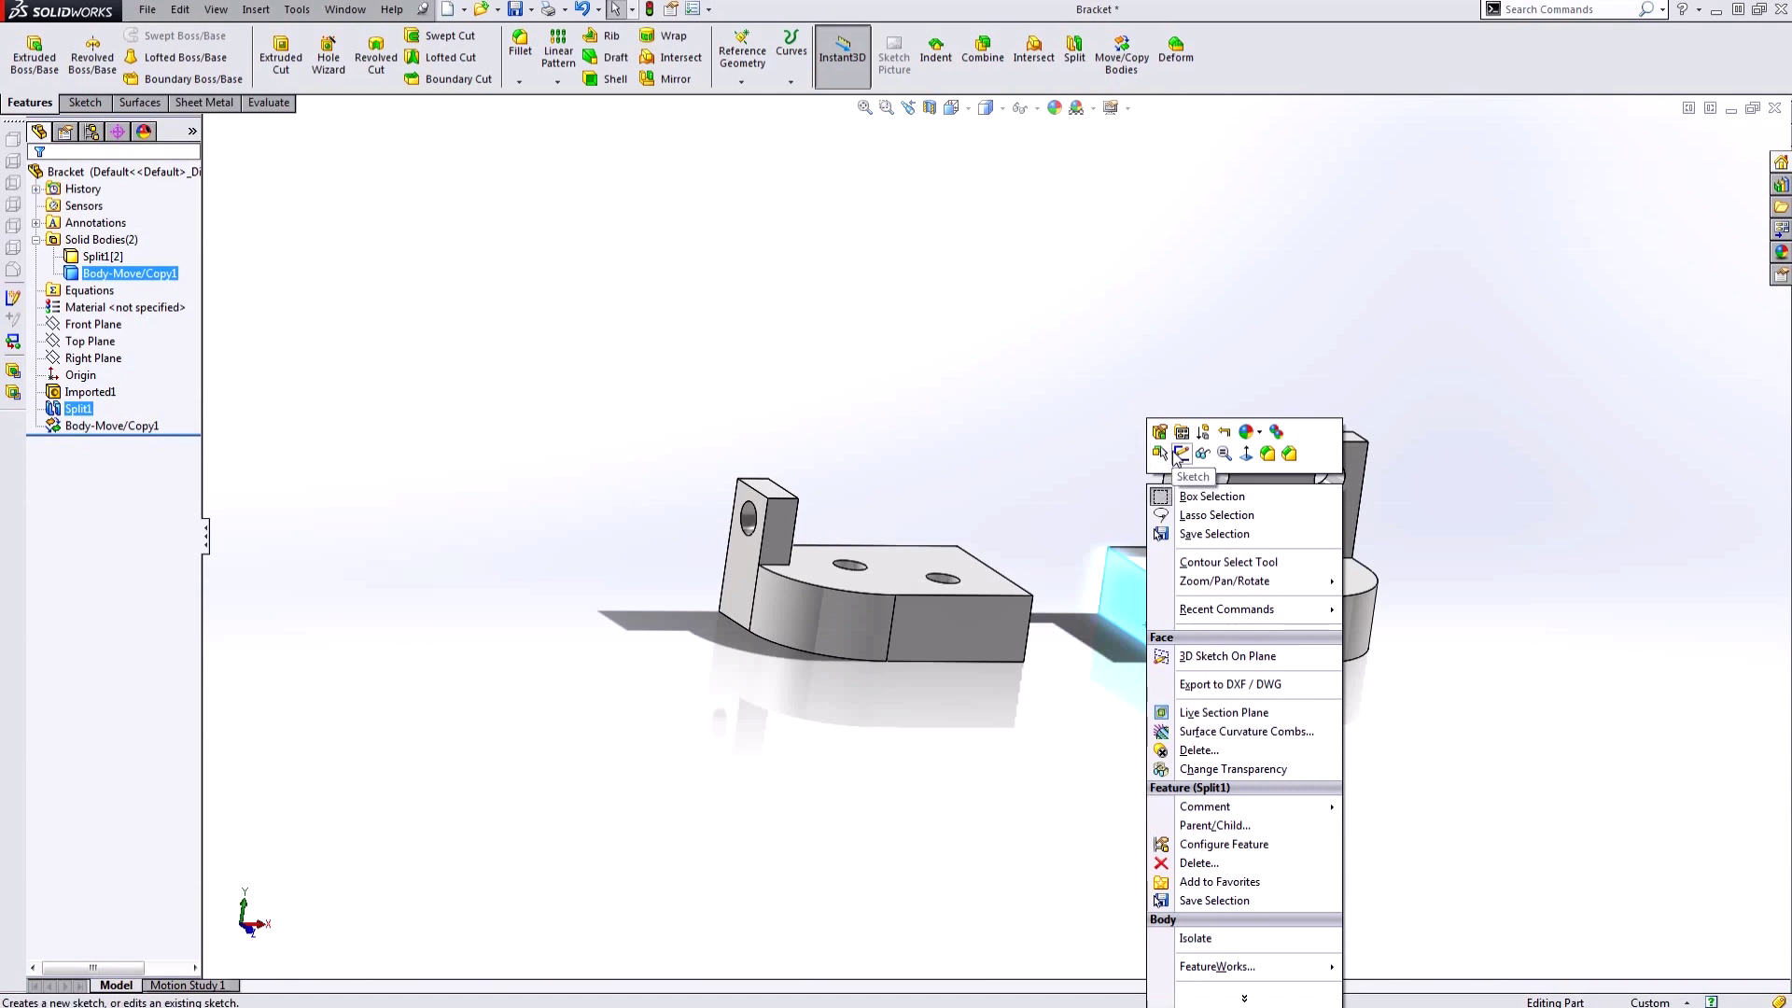
left_click(1182, 454)
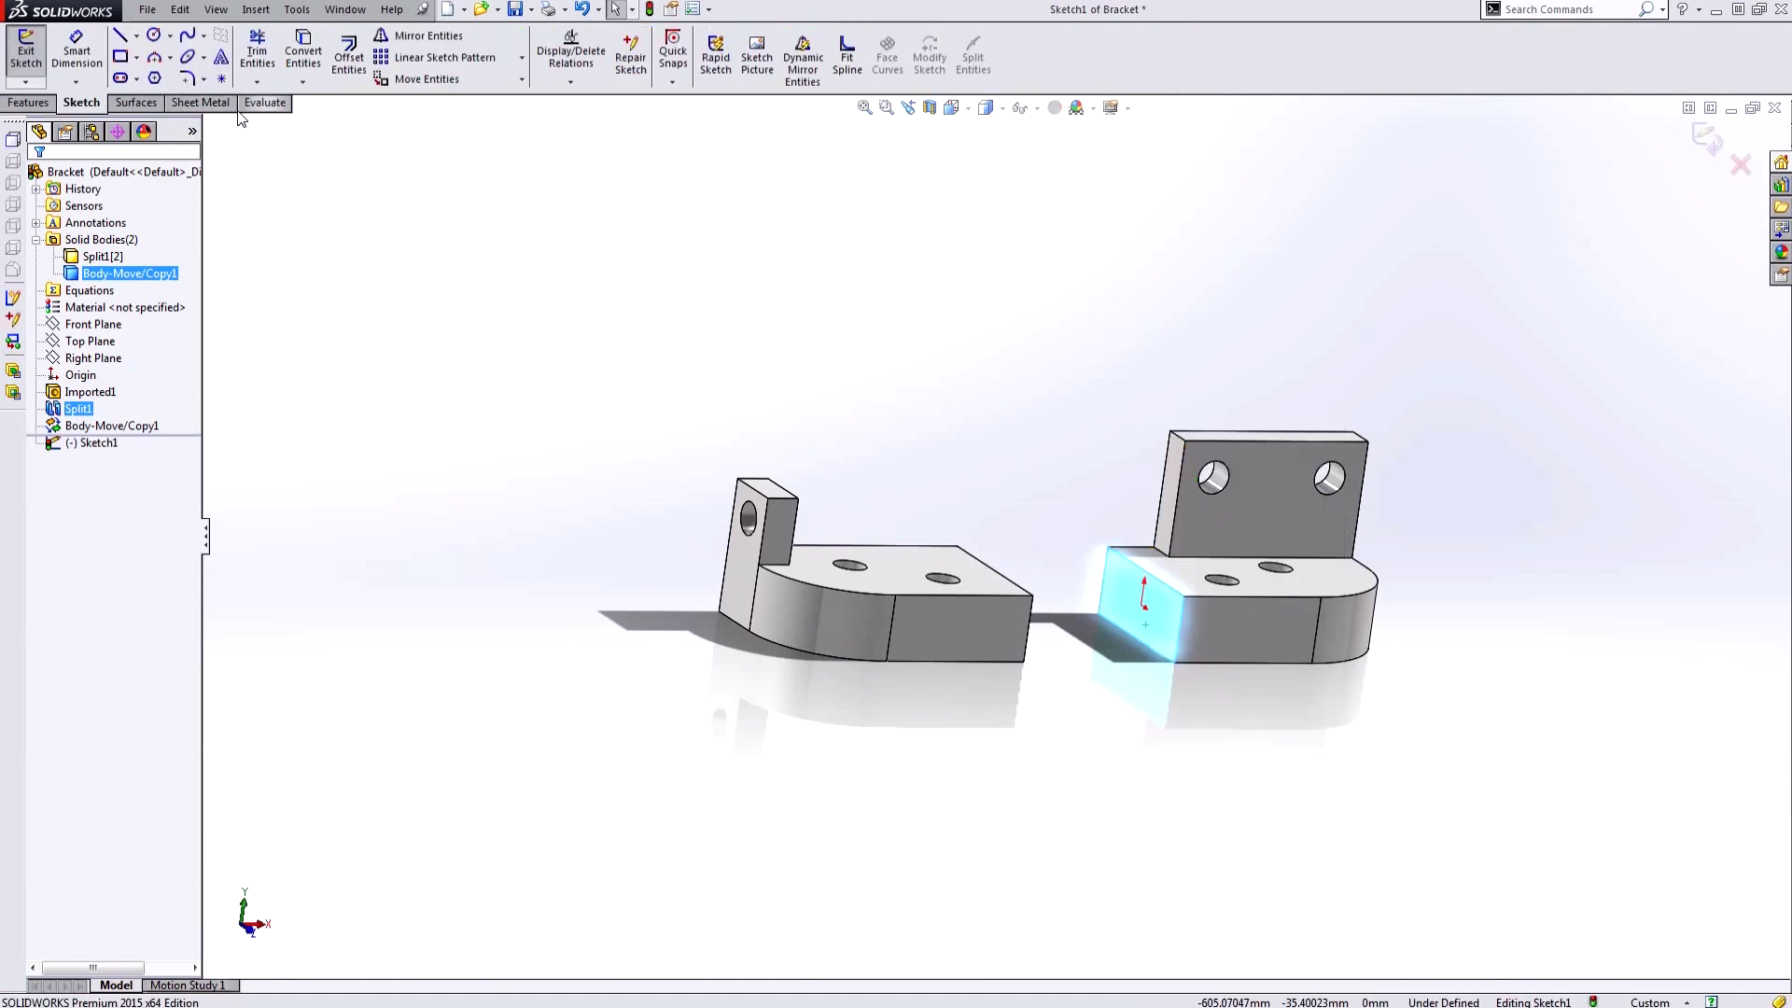
left_click(300, 71)
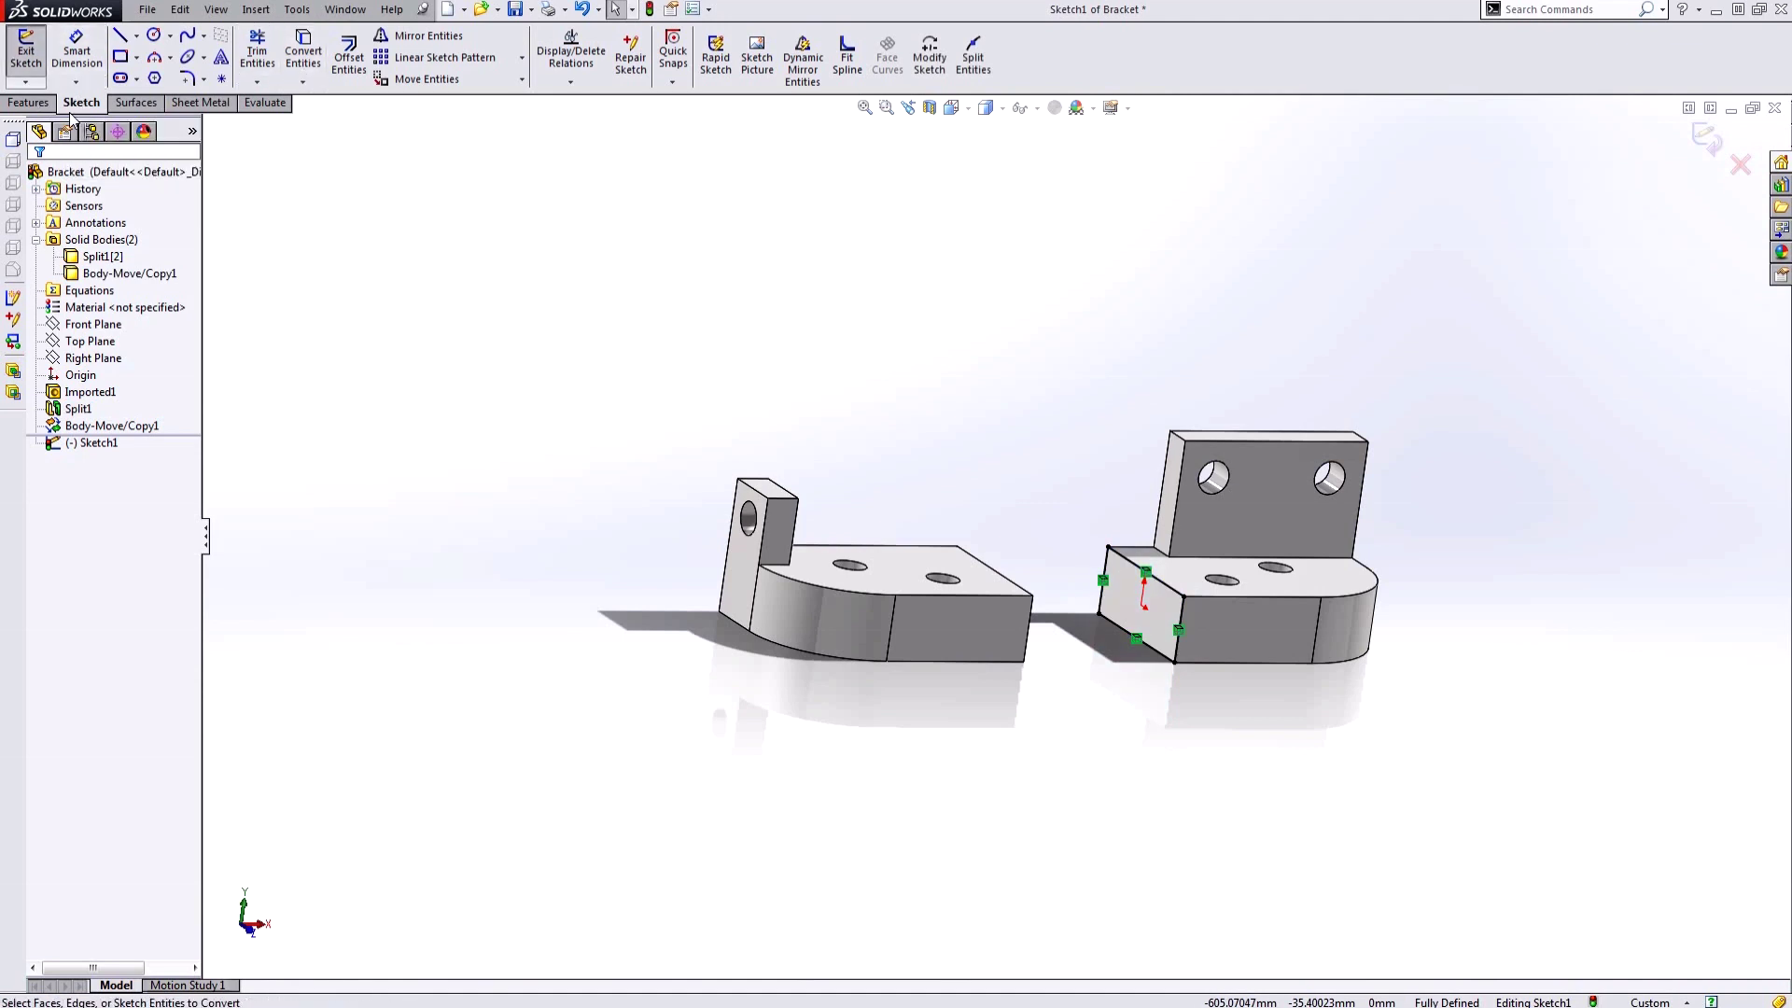
Extrude the end-face sketch Up To Next, merging it with the left body.
left_click(29, 103)
left_click(38, 79)
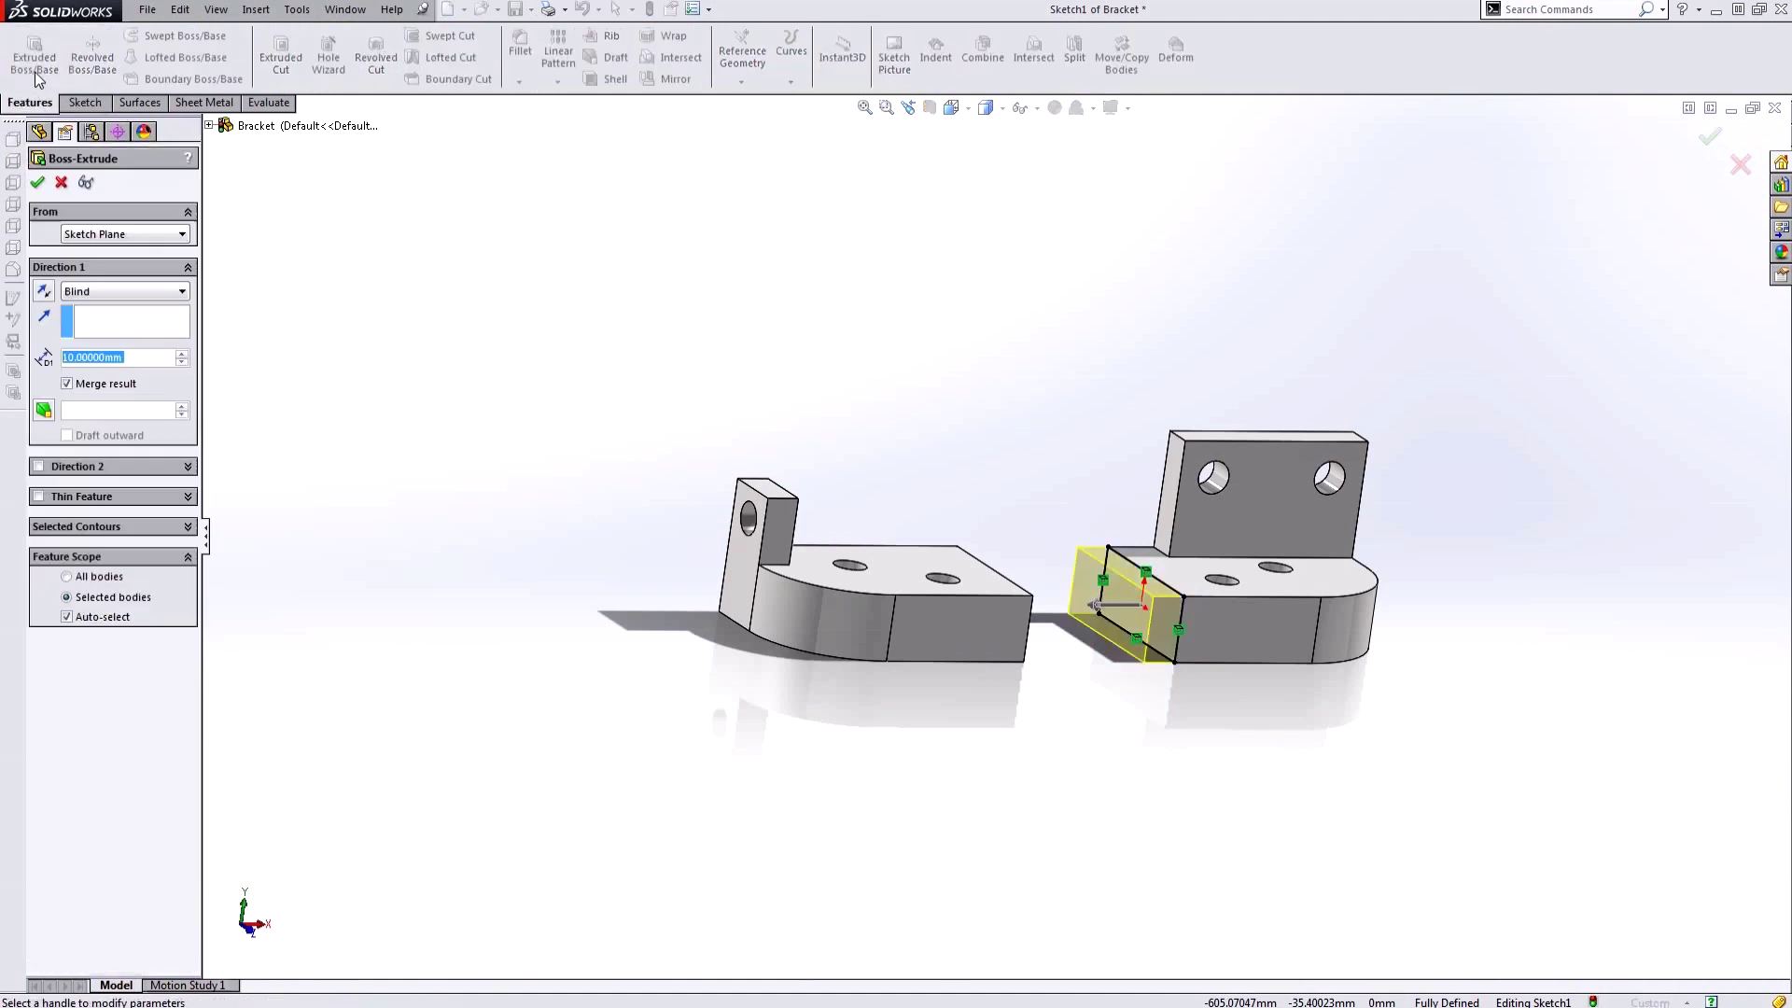
left_click(163, 293)
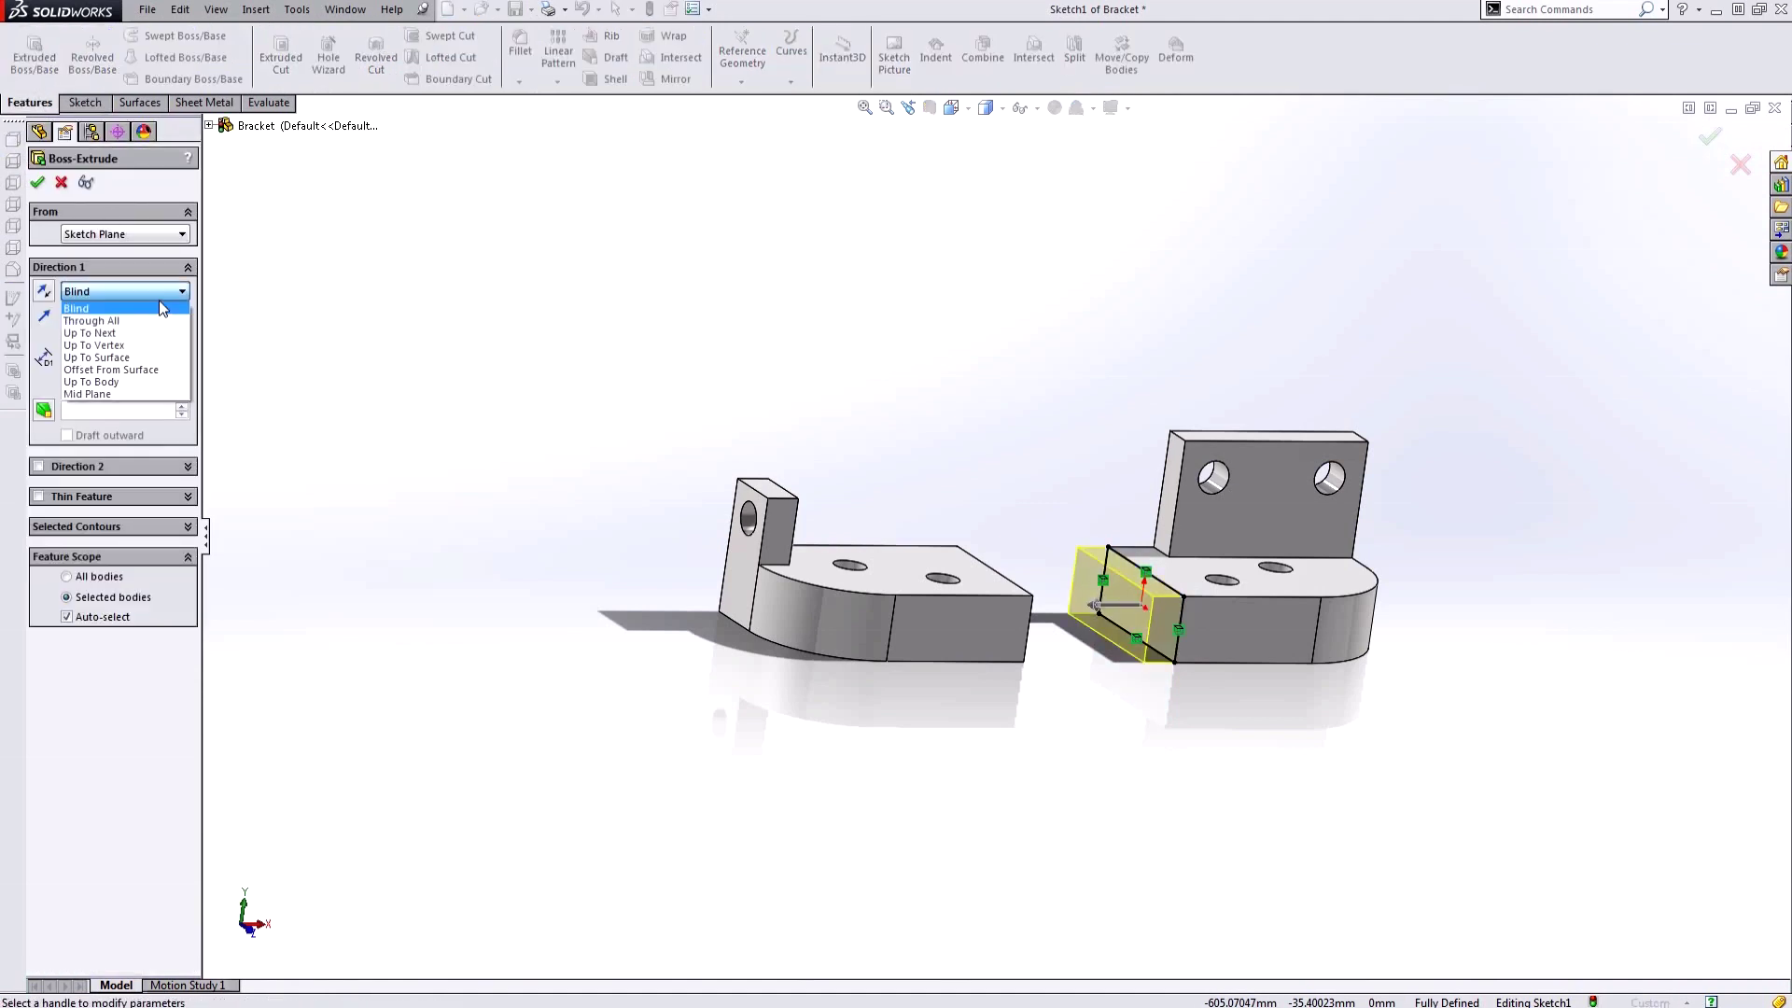
left_click(122, 334)
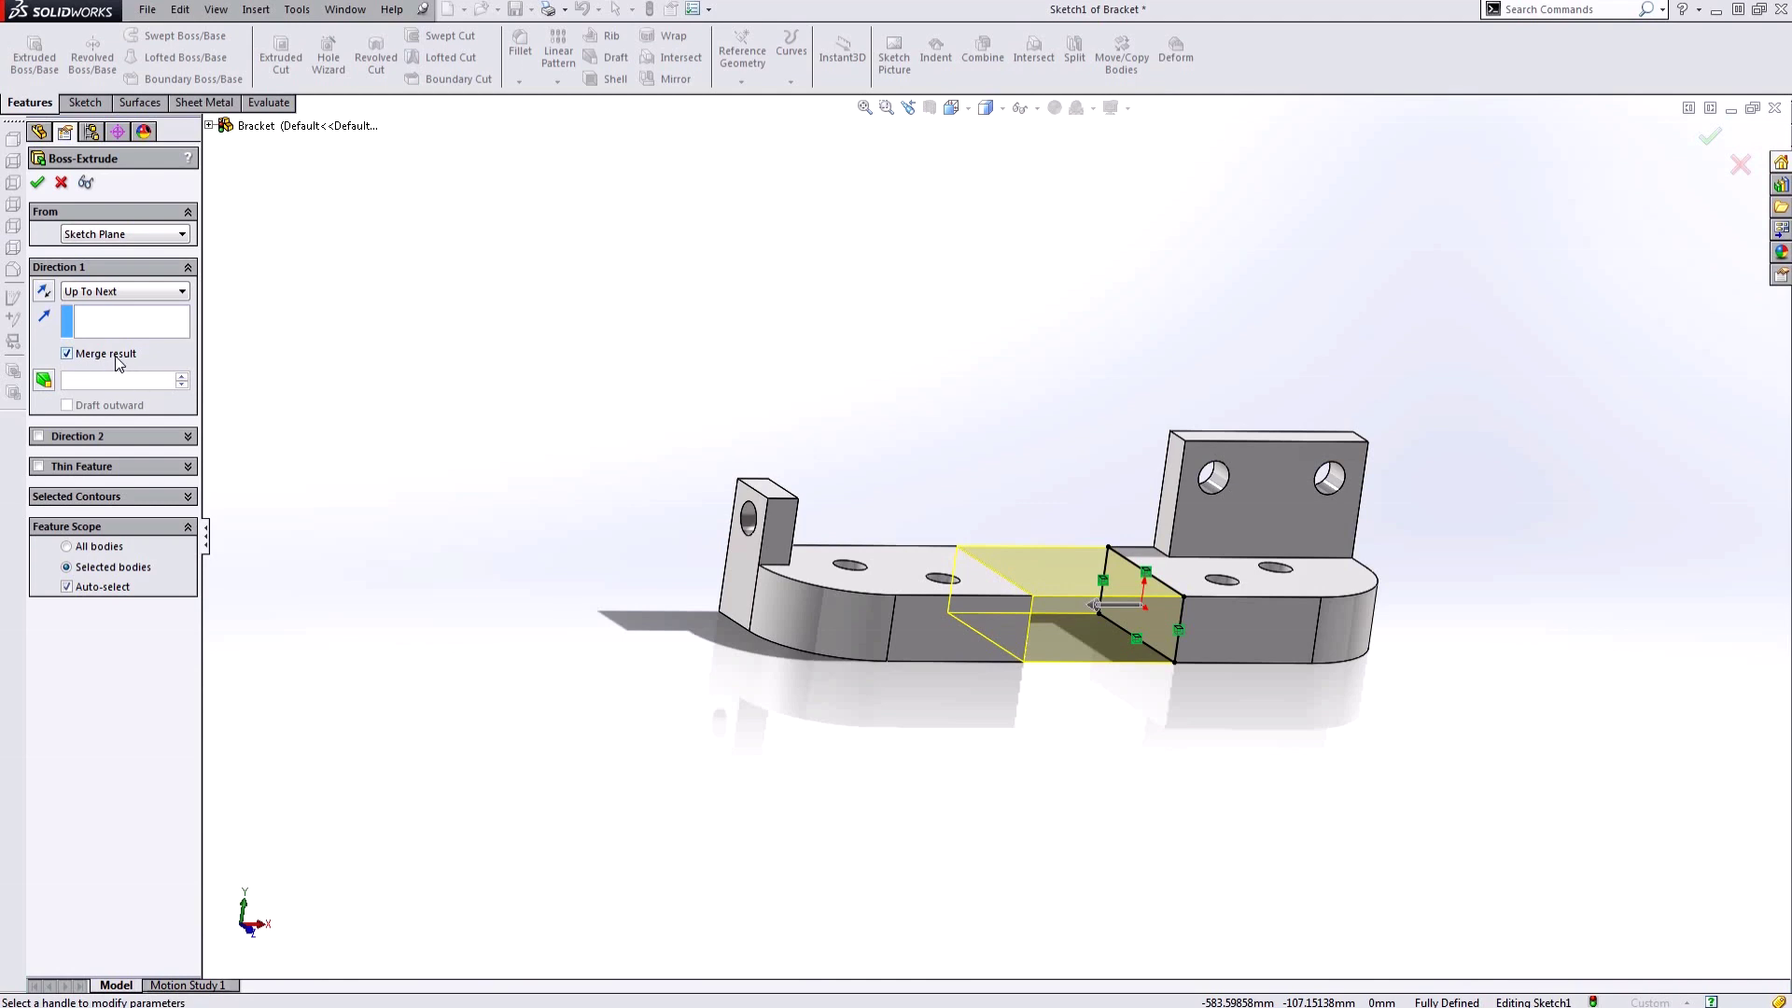
left_click(38, 183)
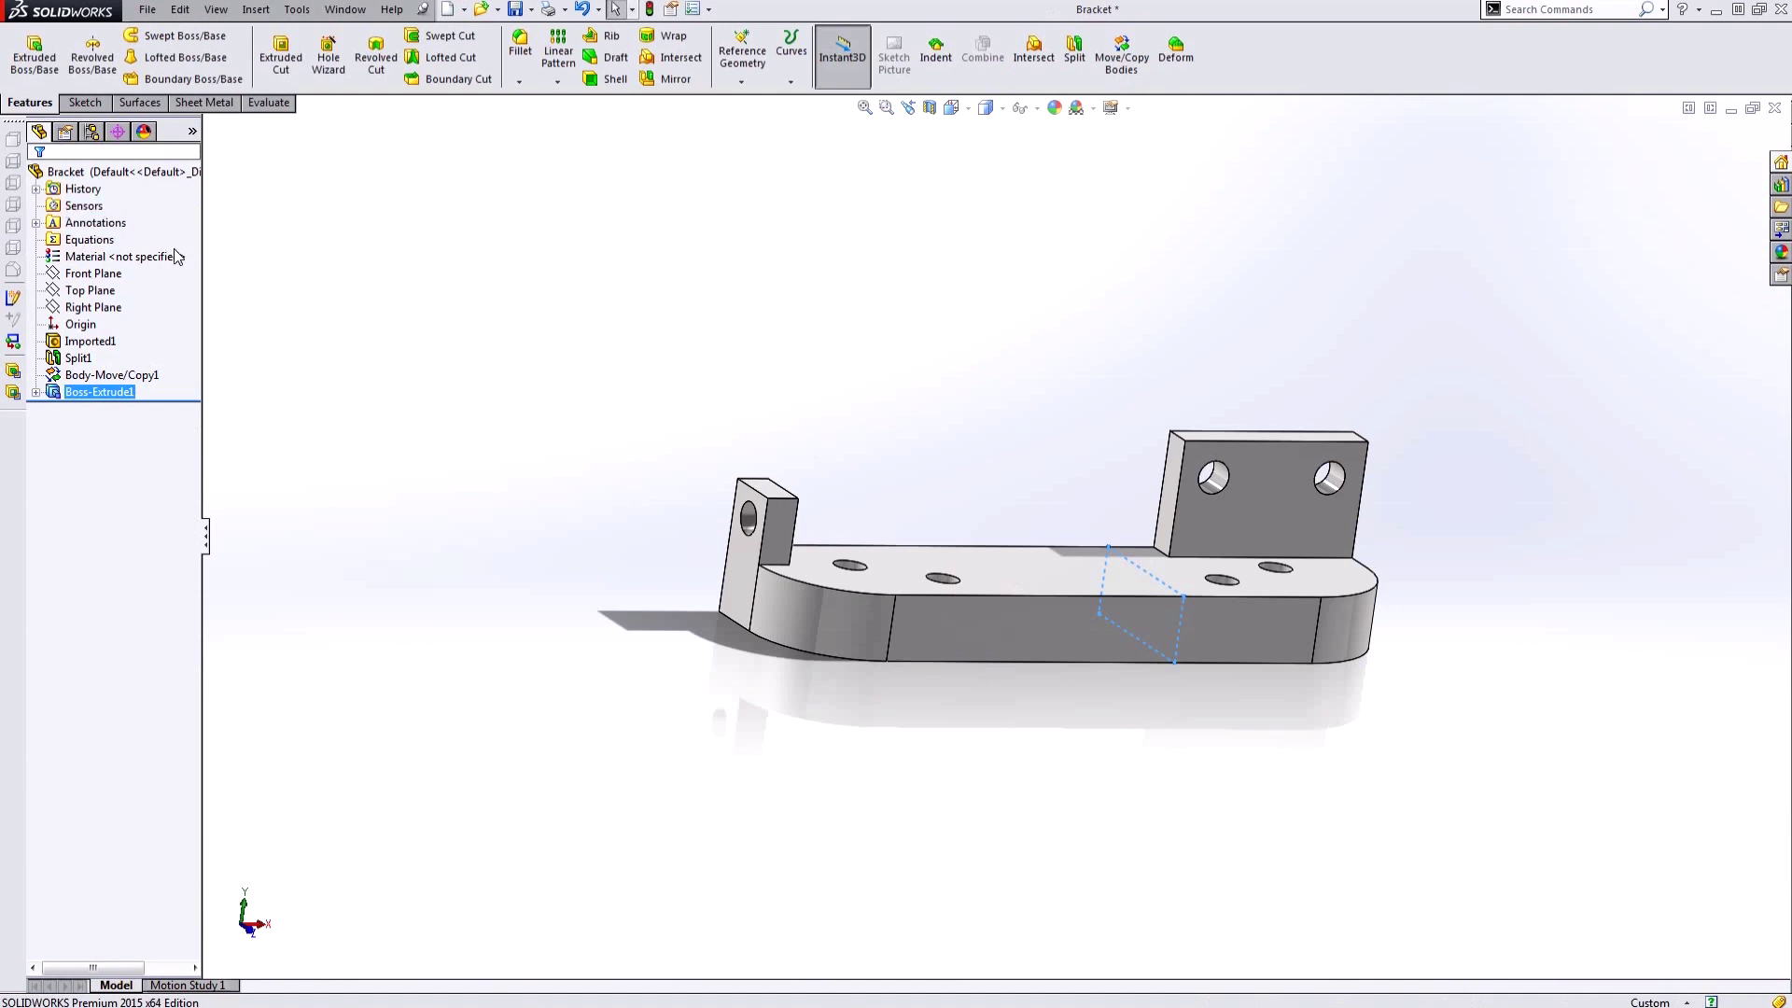
Create Plane1 coincident with the top face of the bracket base.
left_click(770, 769)
middle_click_drag(1189, 721, 1021, 698)
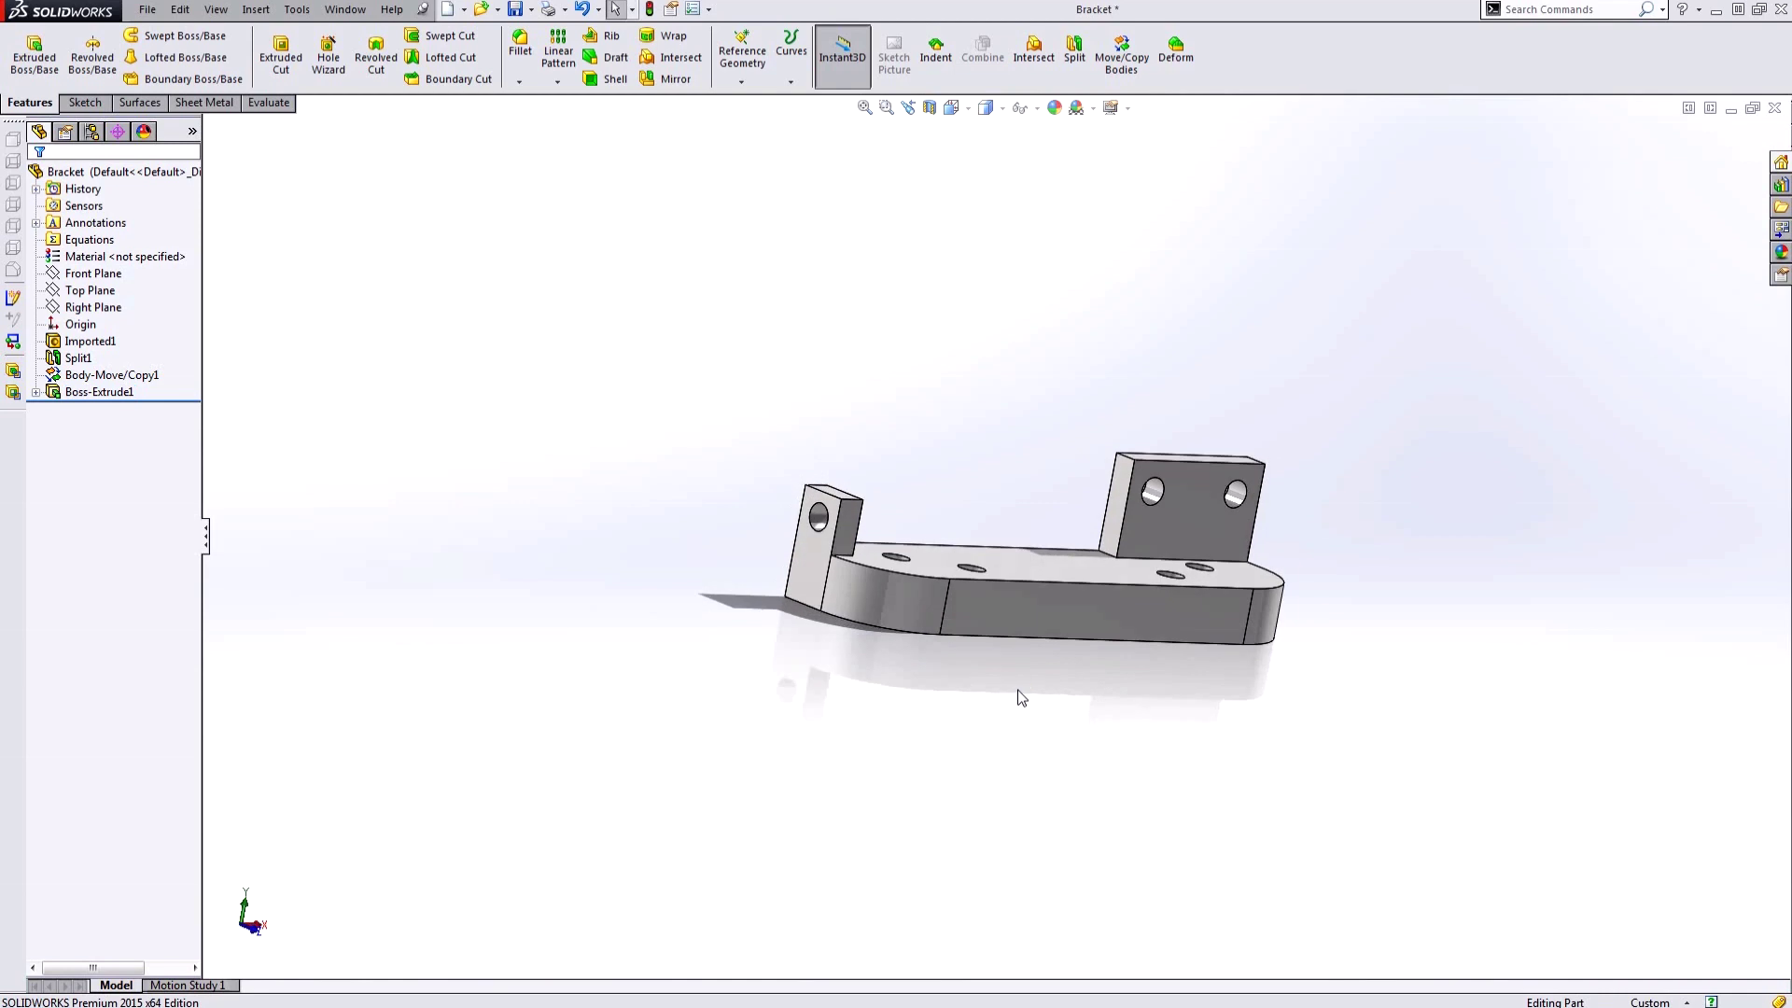
scroll(832, 549, "down", 3)
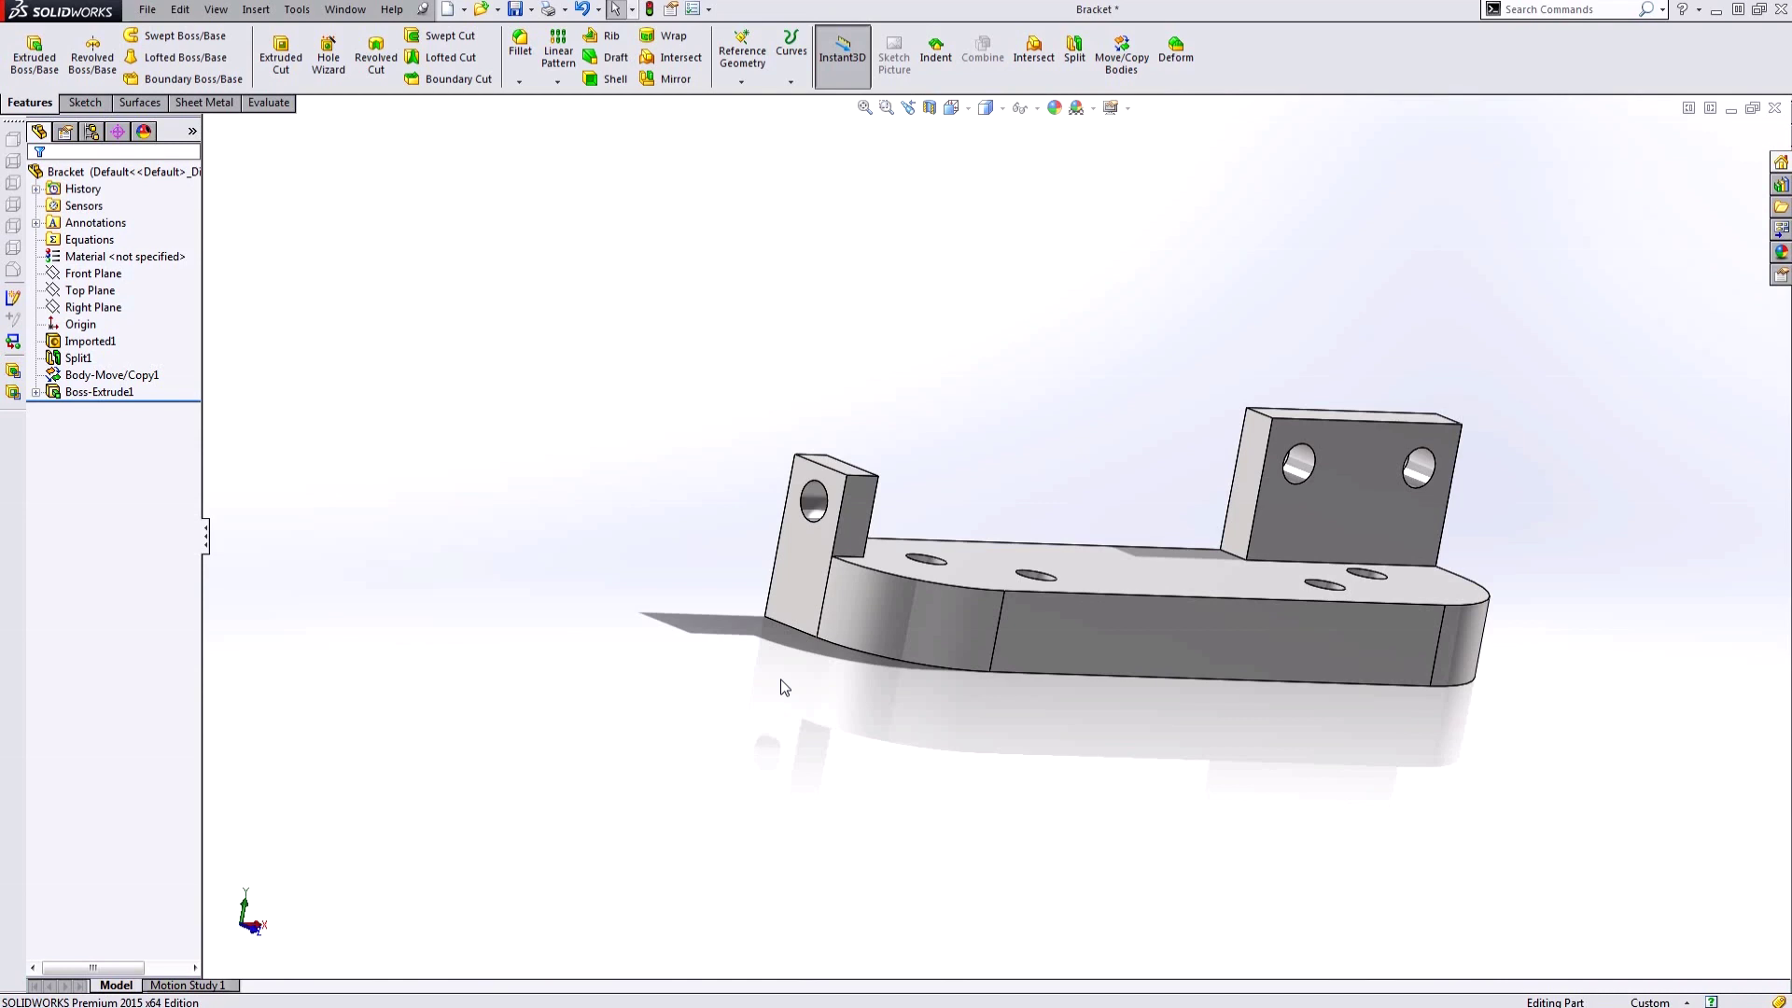
left_click(1084, 559)
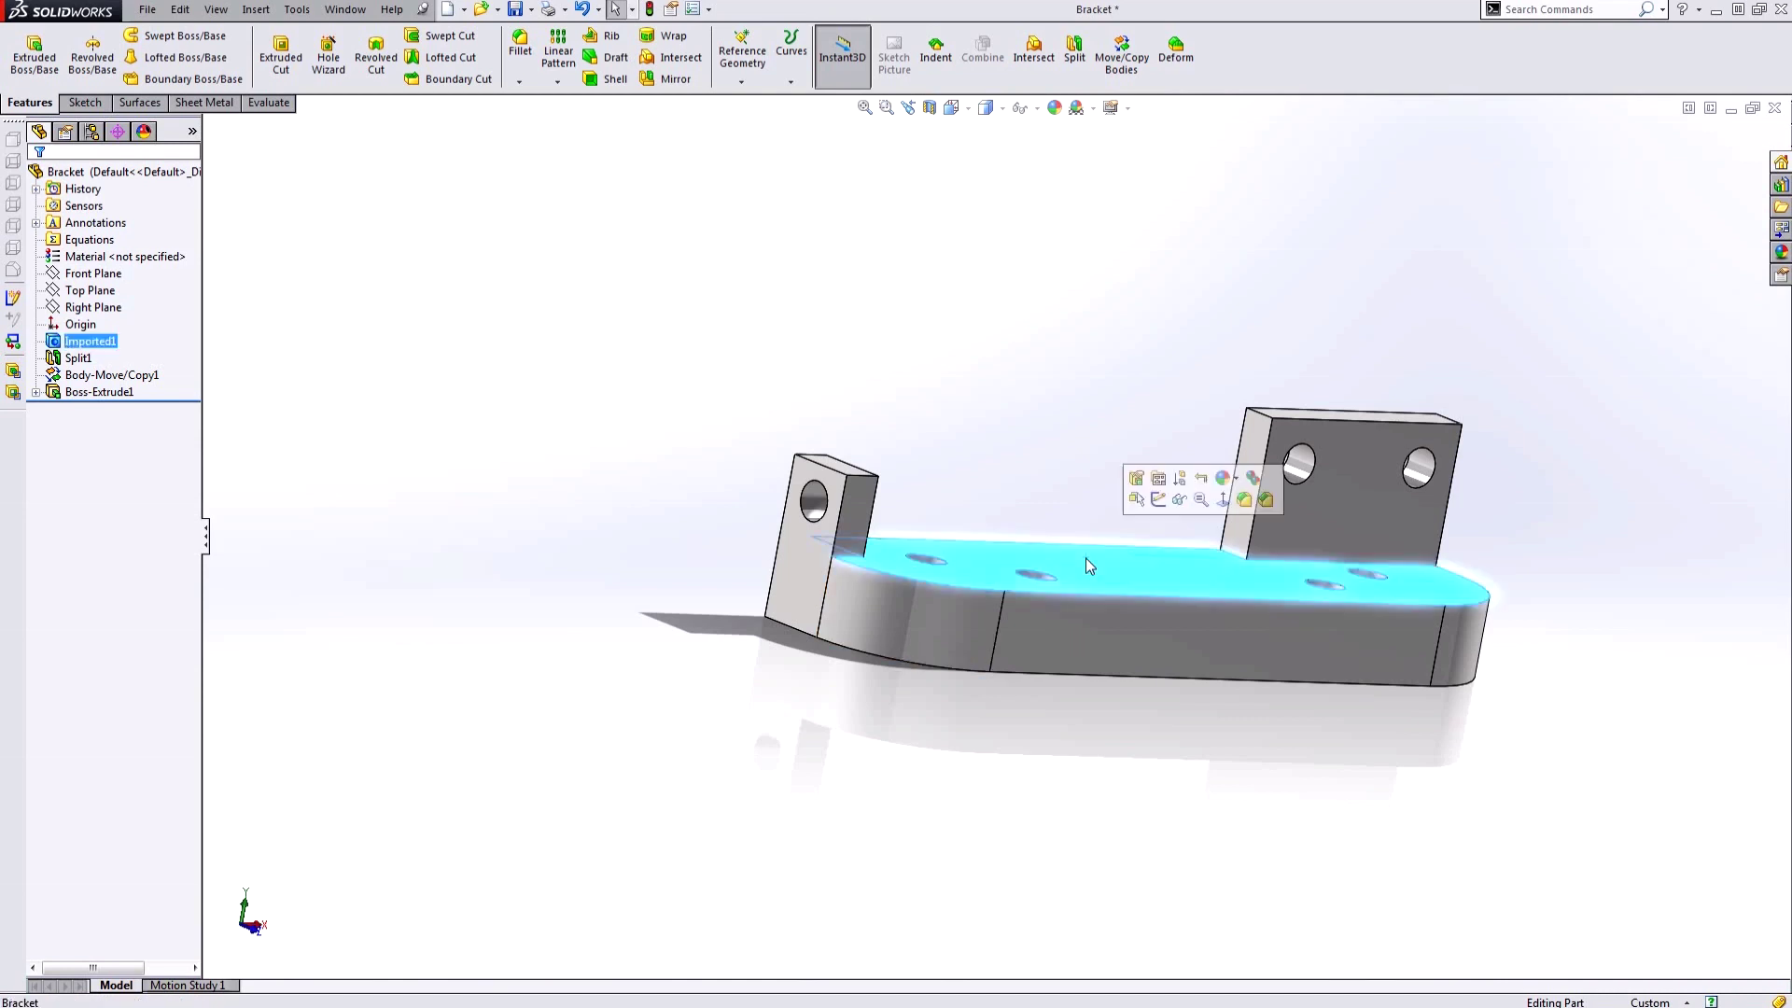
left_click(742, 82)
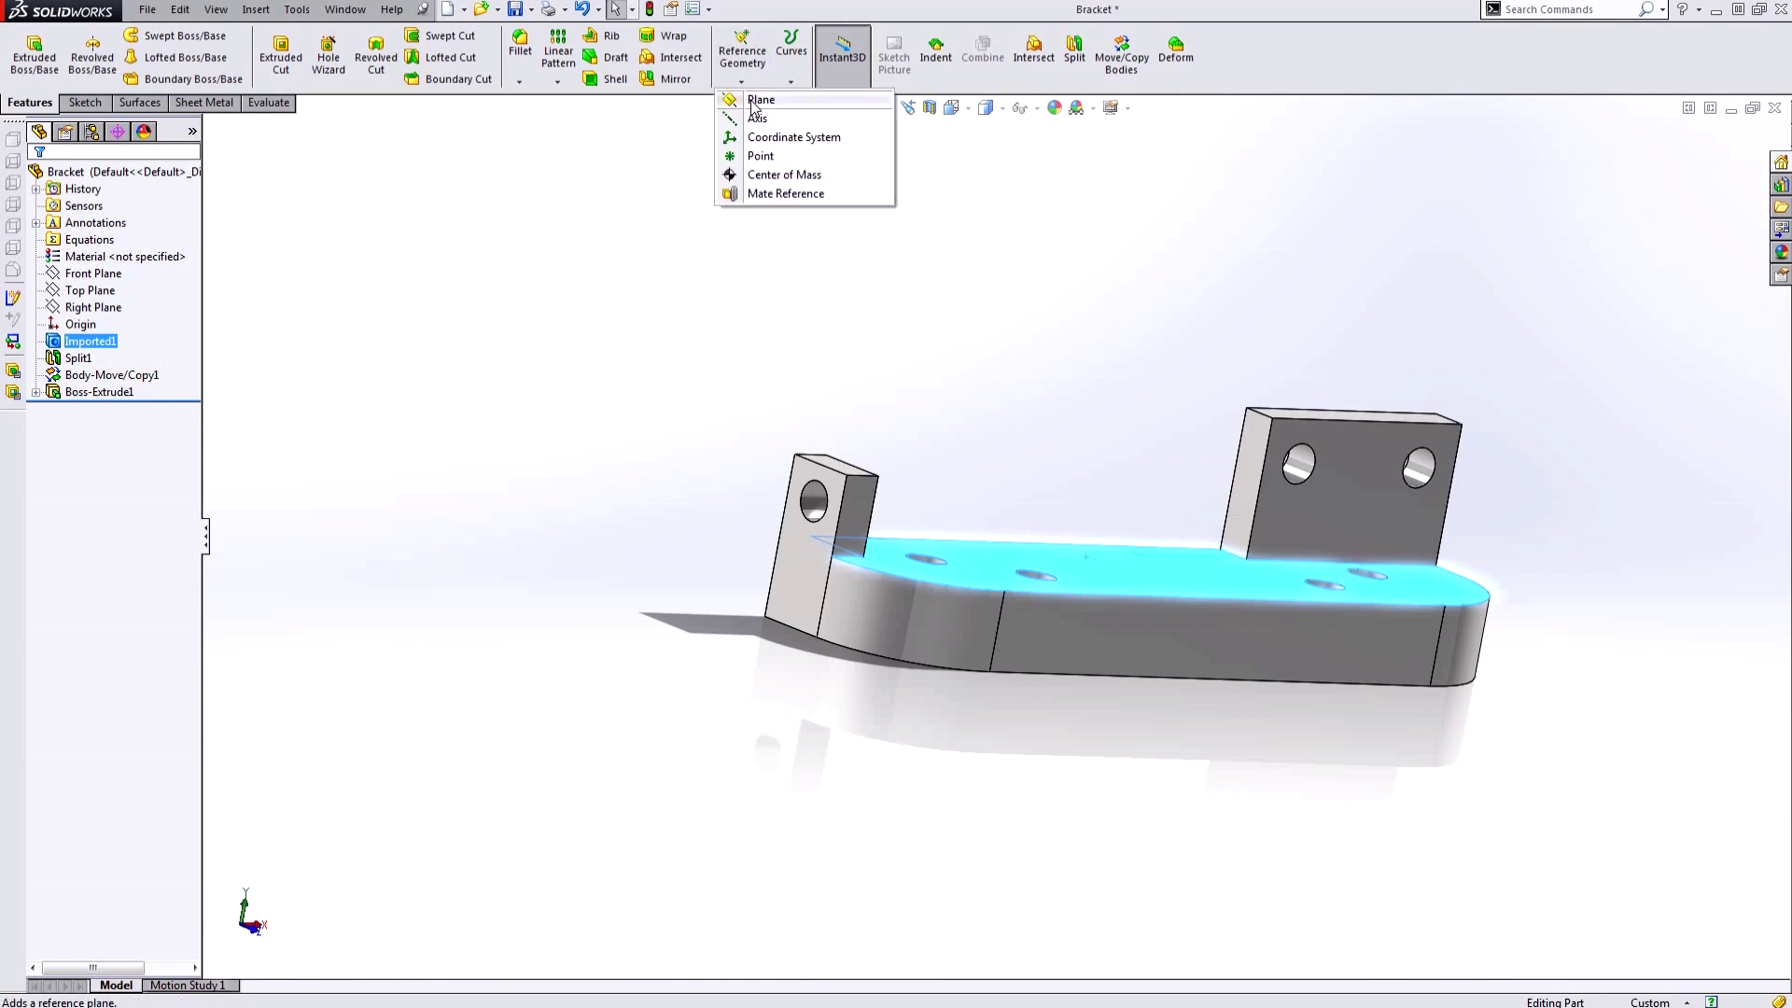
left_click(737, 99)
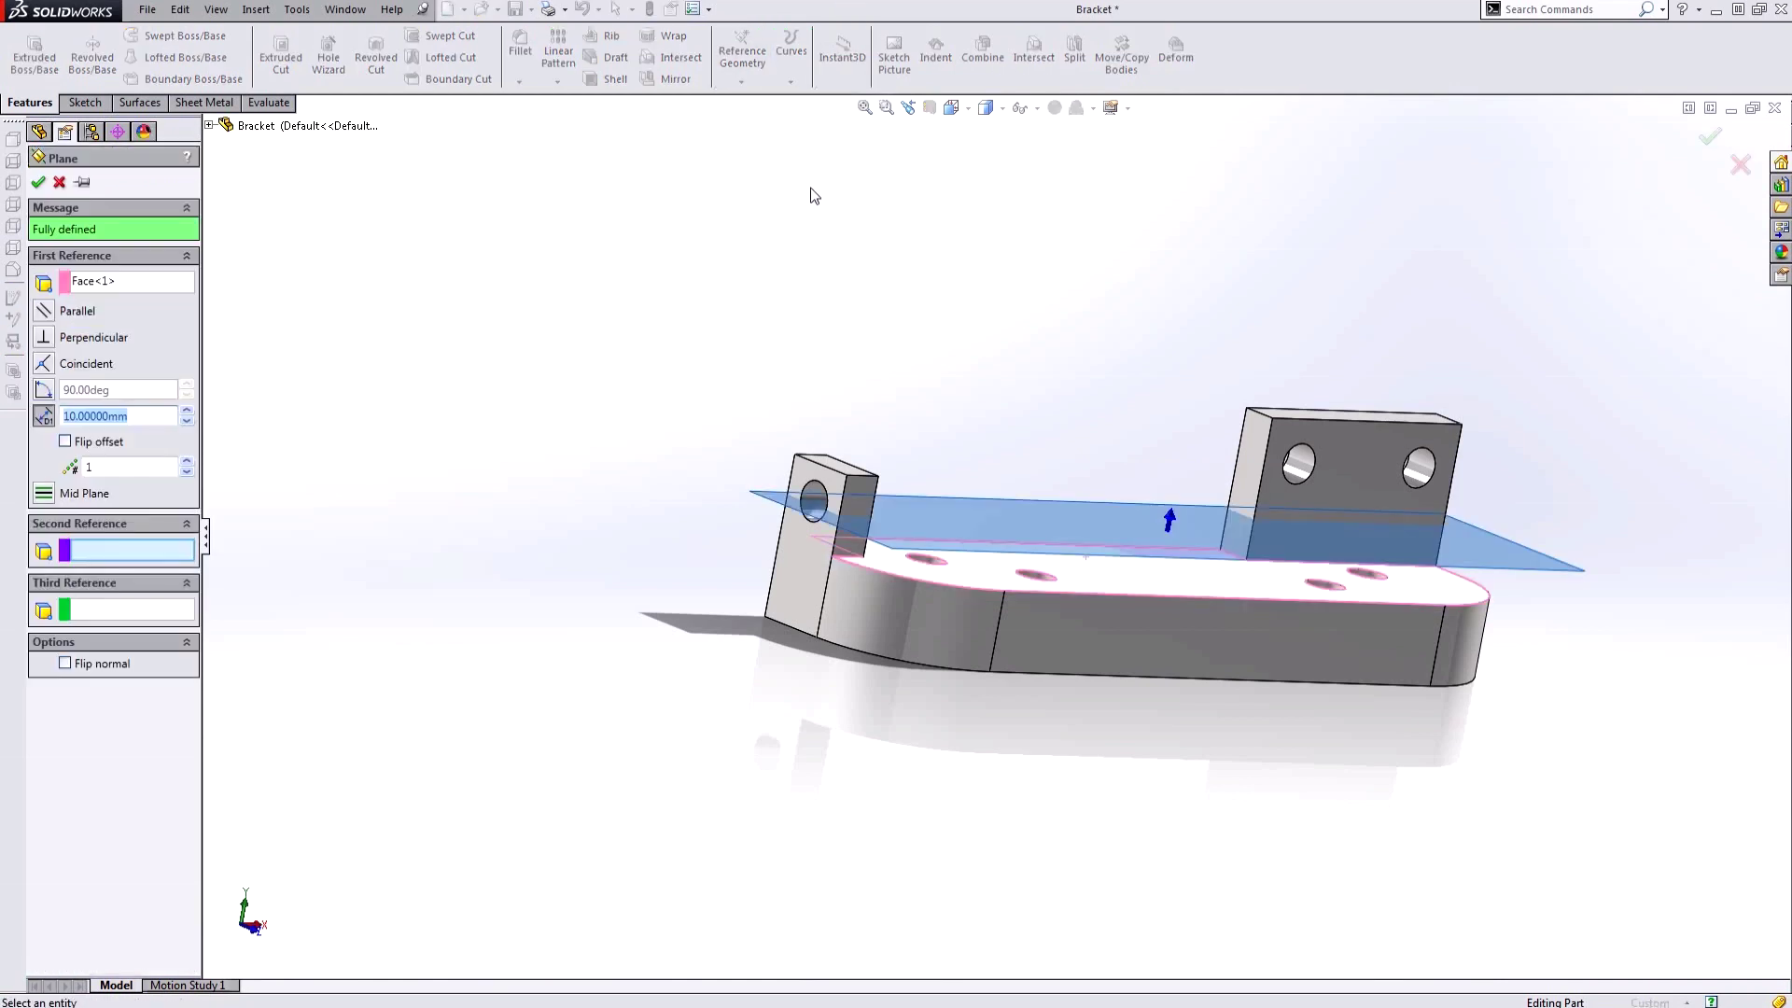
left_click(44, 364)
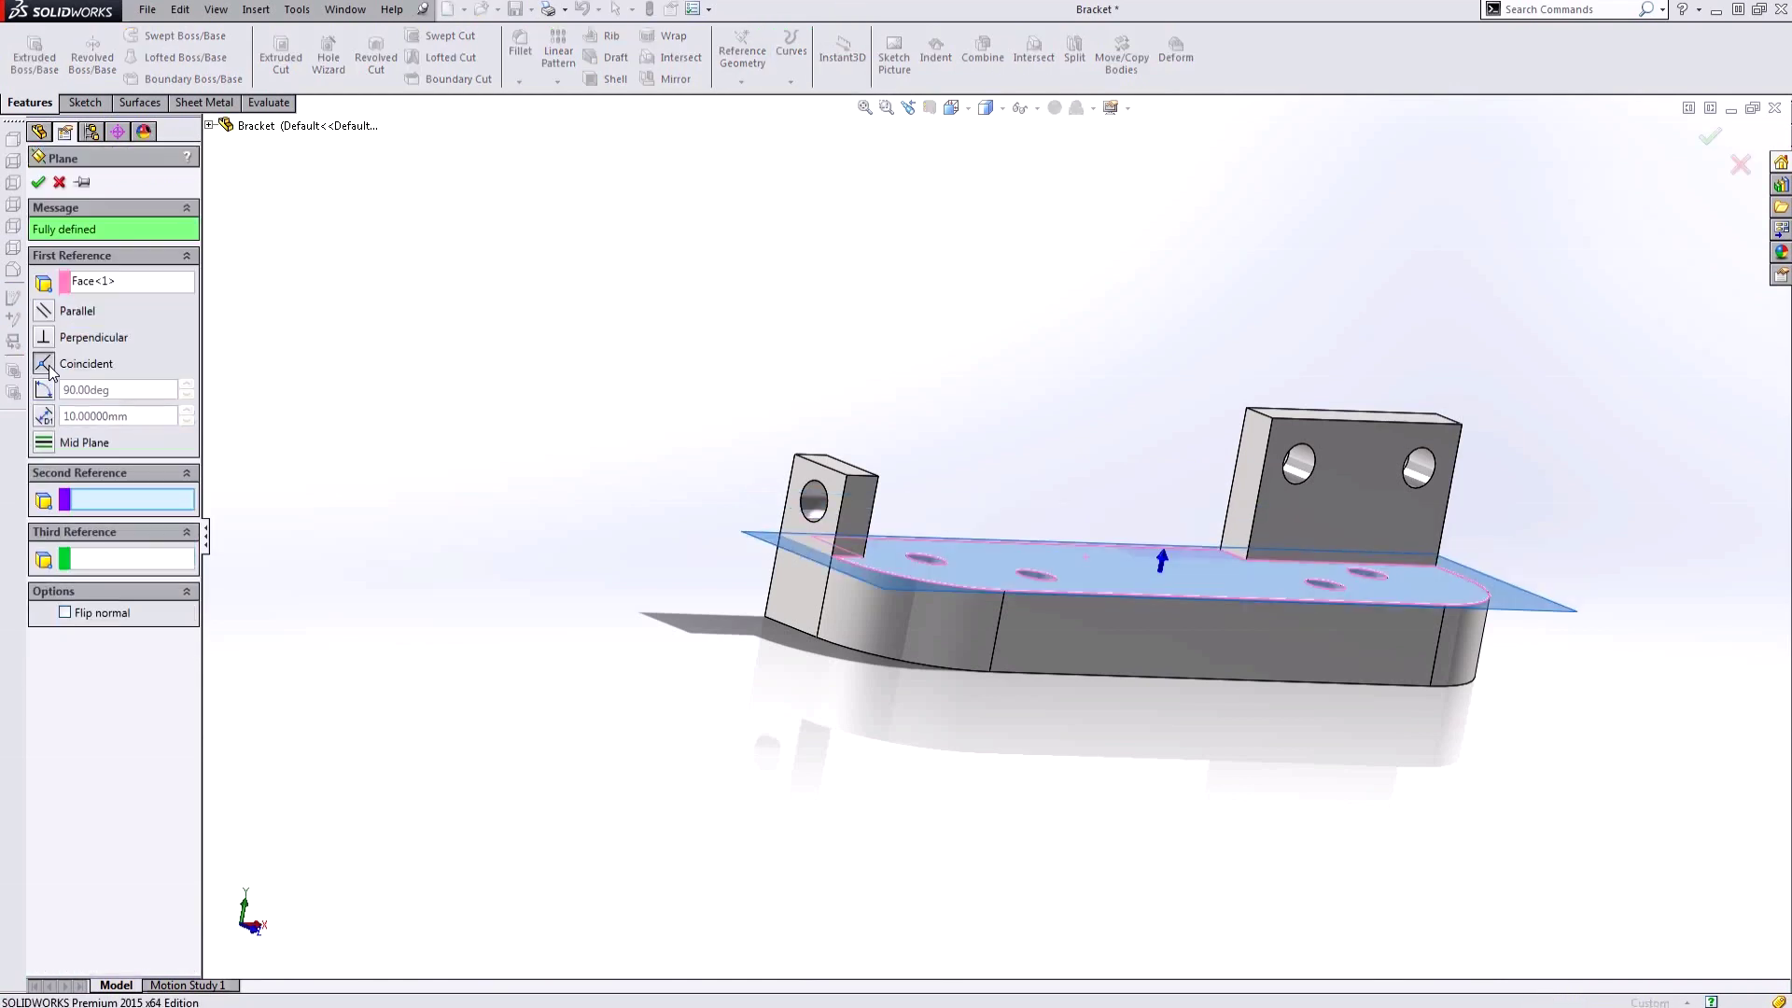
left_click(39, 183)
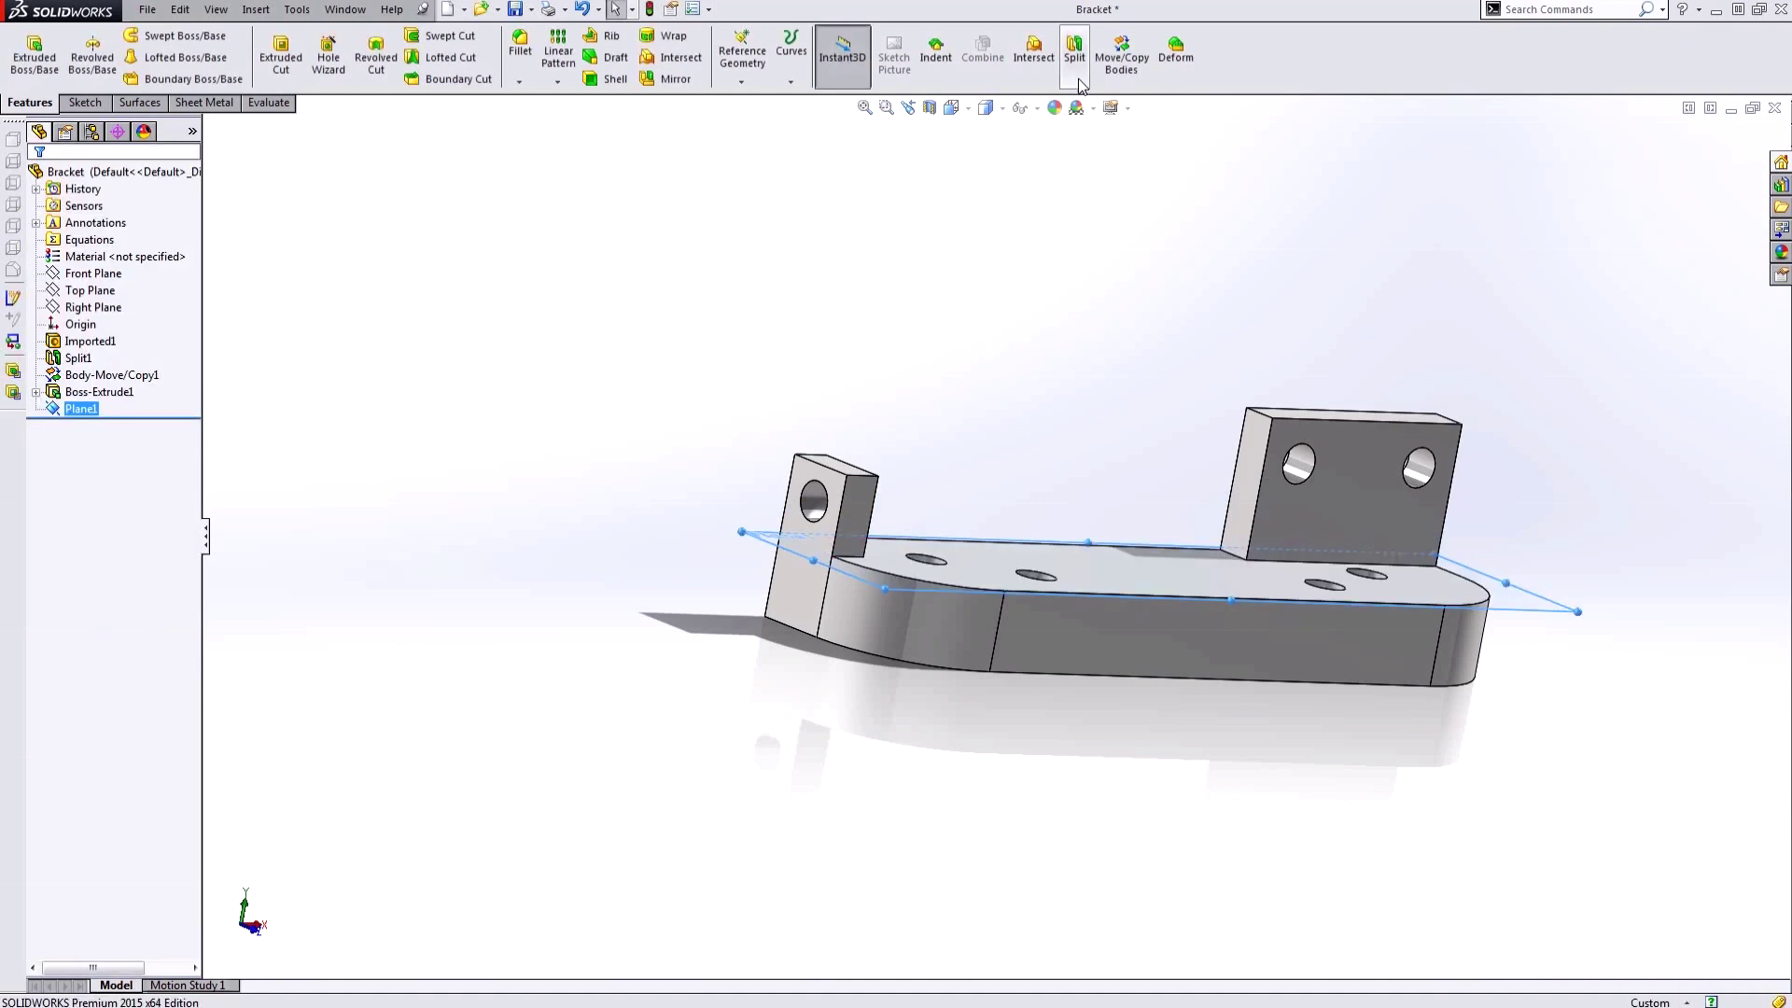
Split the part along Plane1 with Cut Part, keeping all three resulting bodies.
left_click(1075, 54)
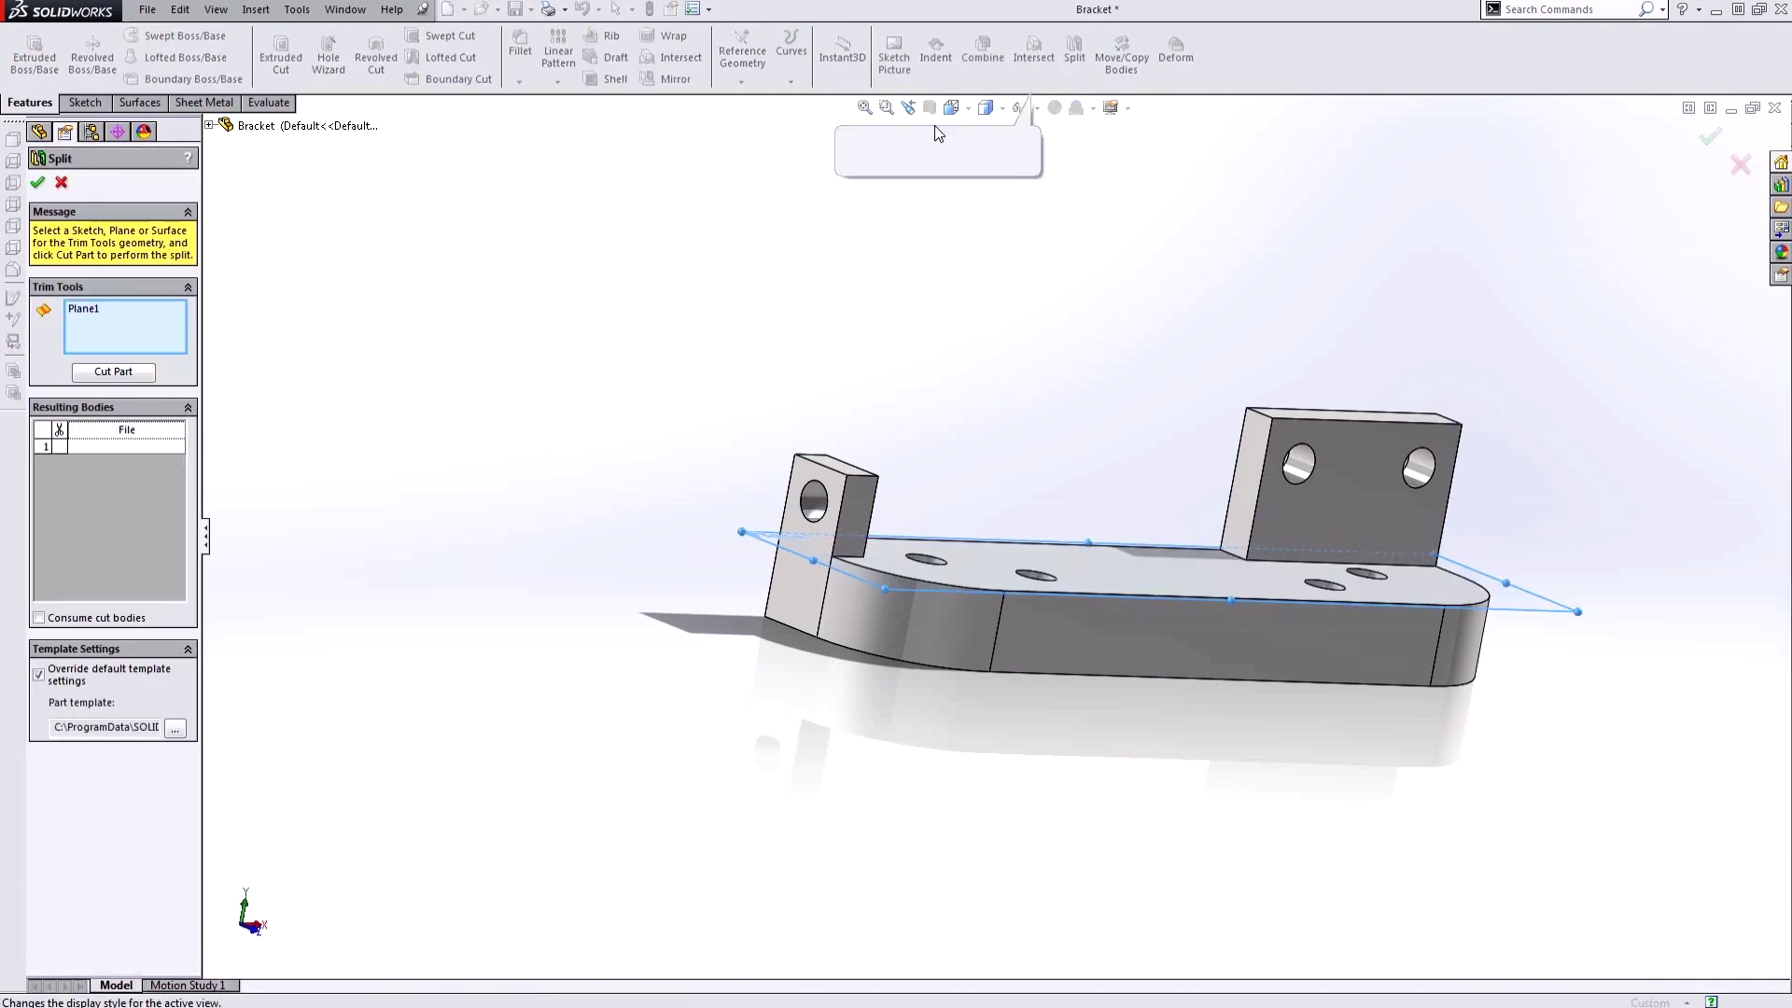
right_click(1050, 645)
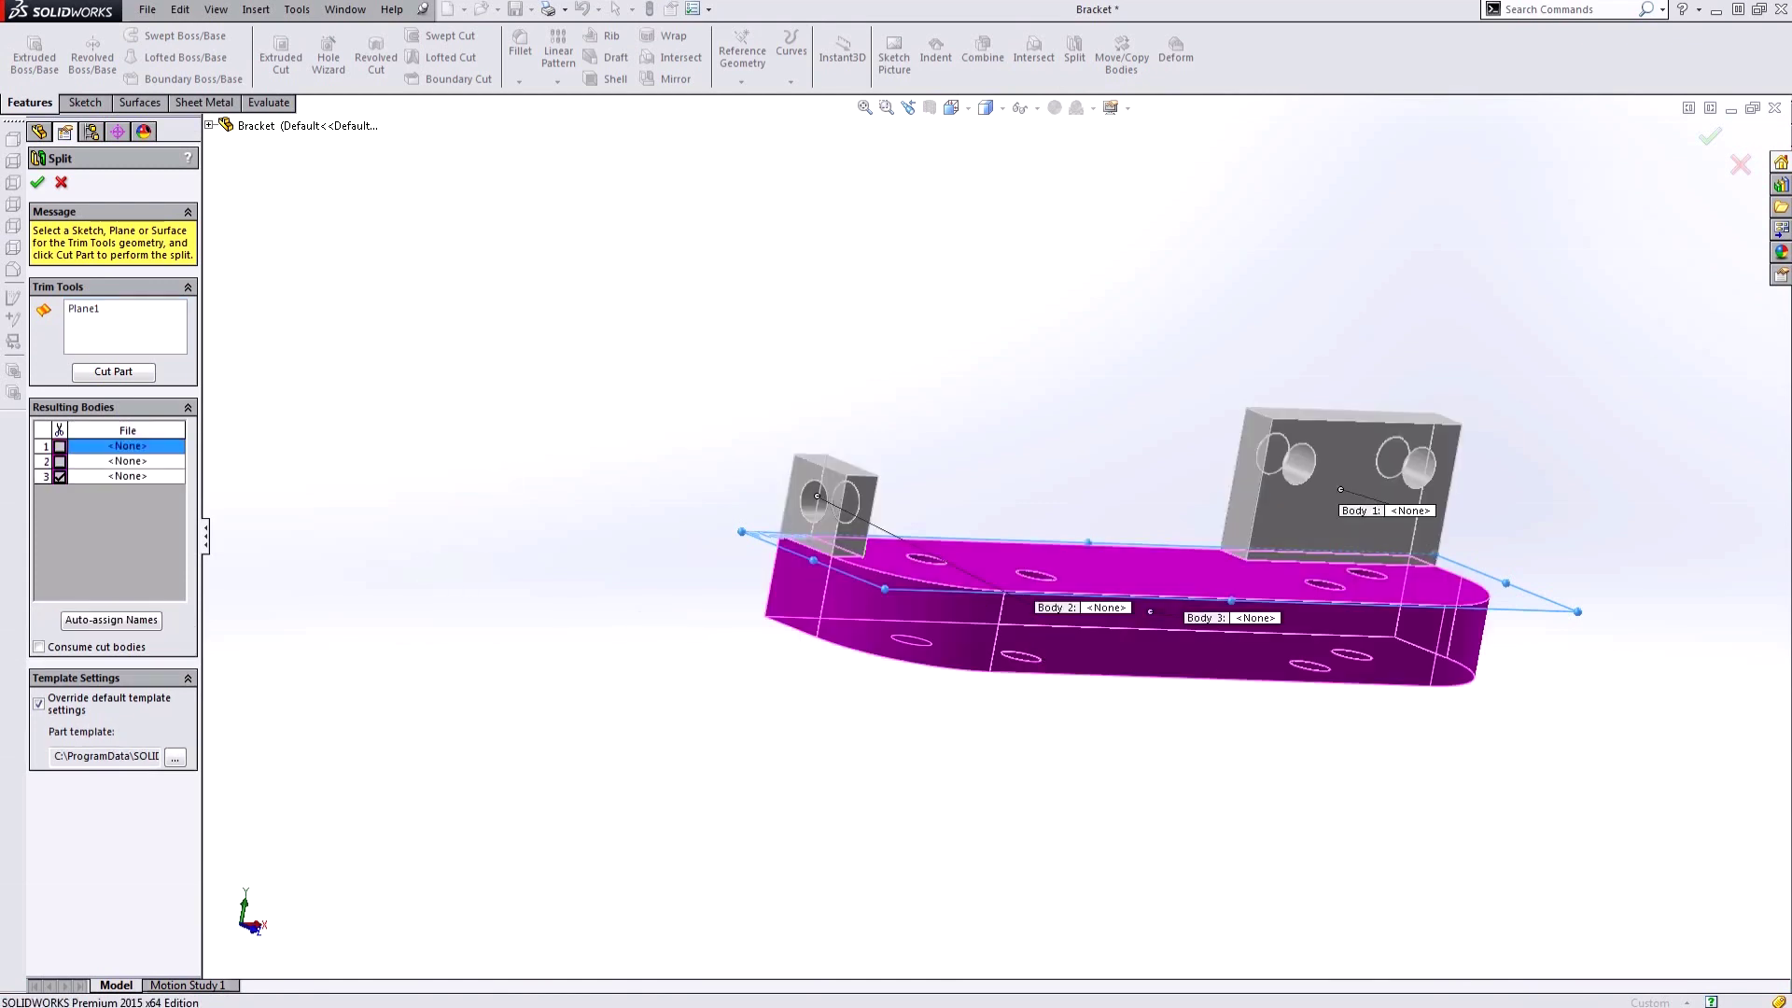
left_click(59, 448)
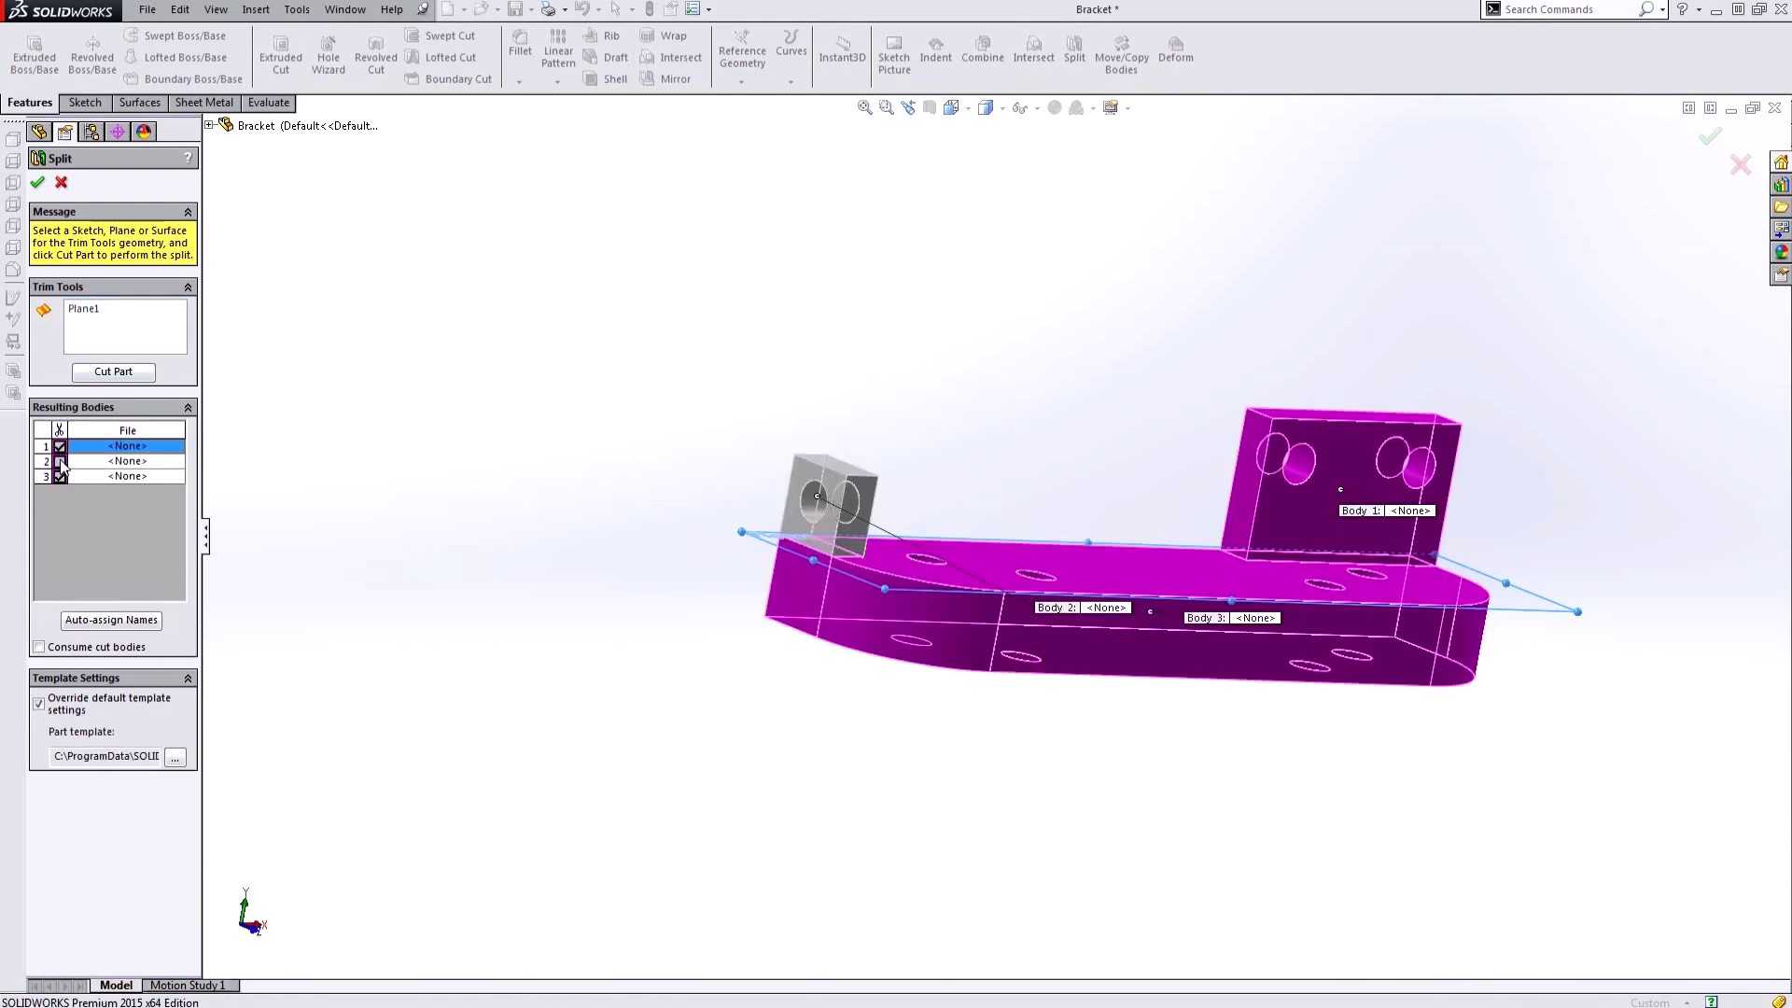
left_click(60, 461)
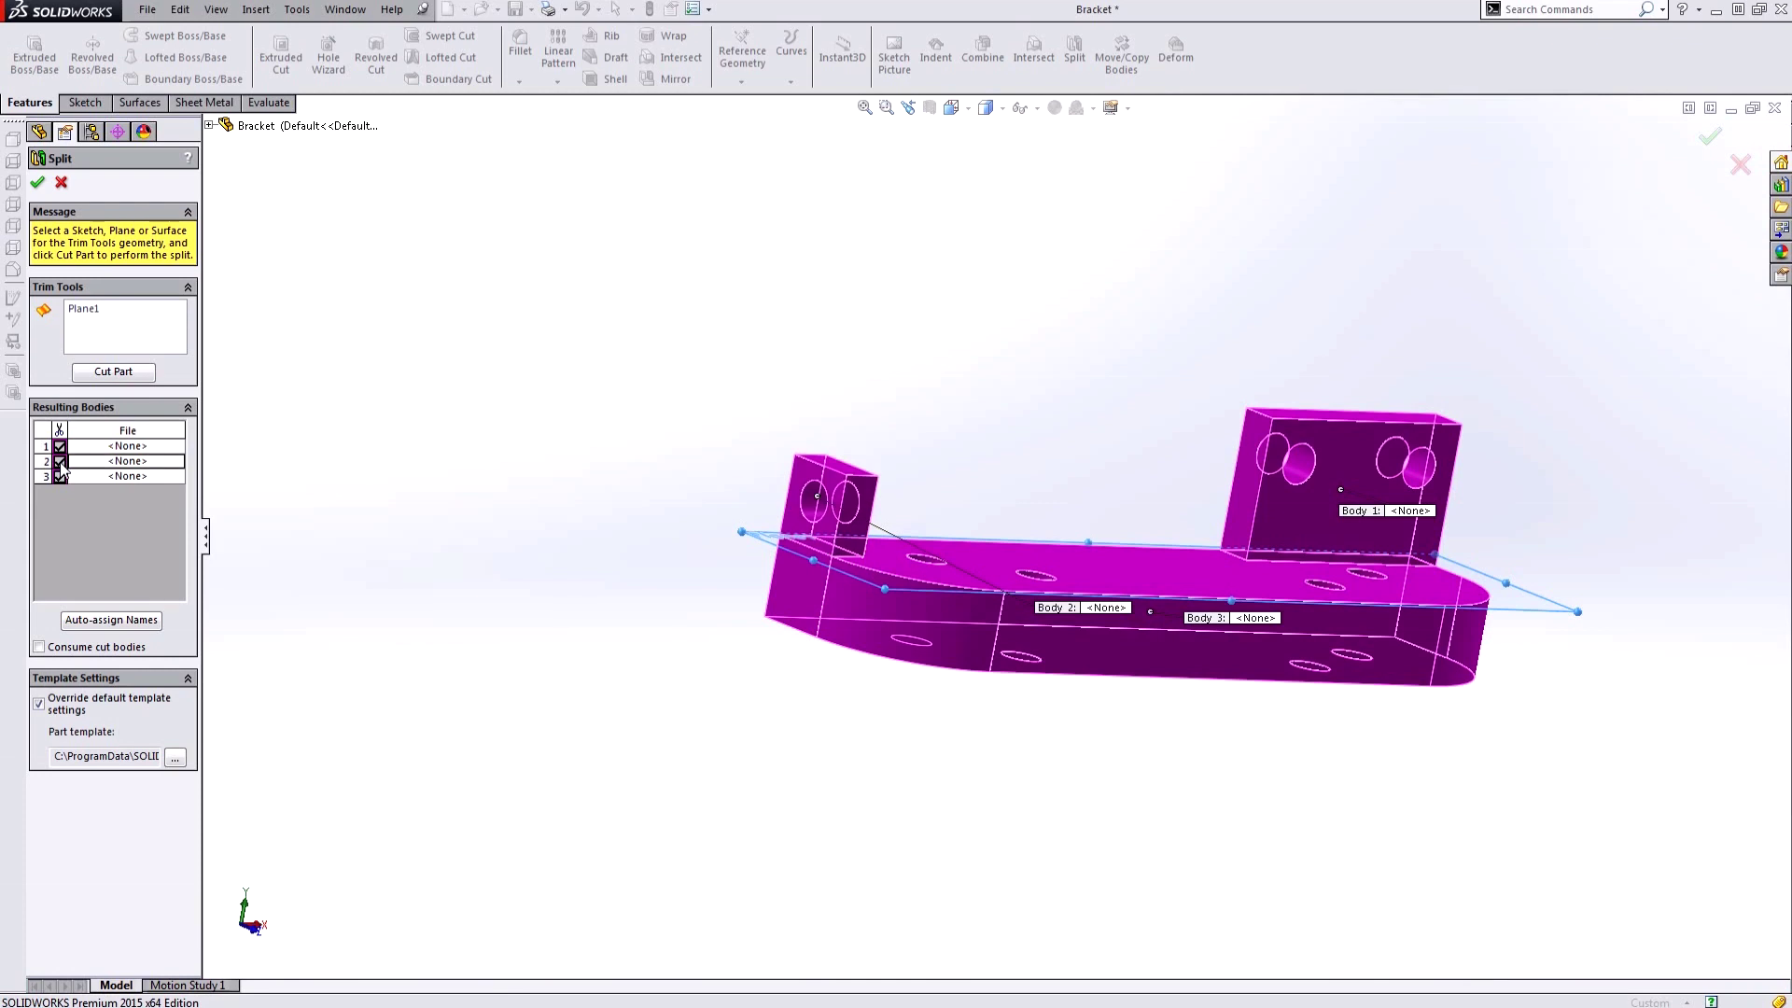
left_click(37, 182)
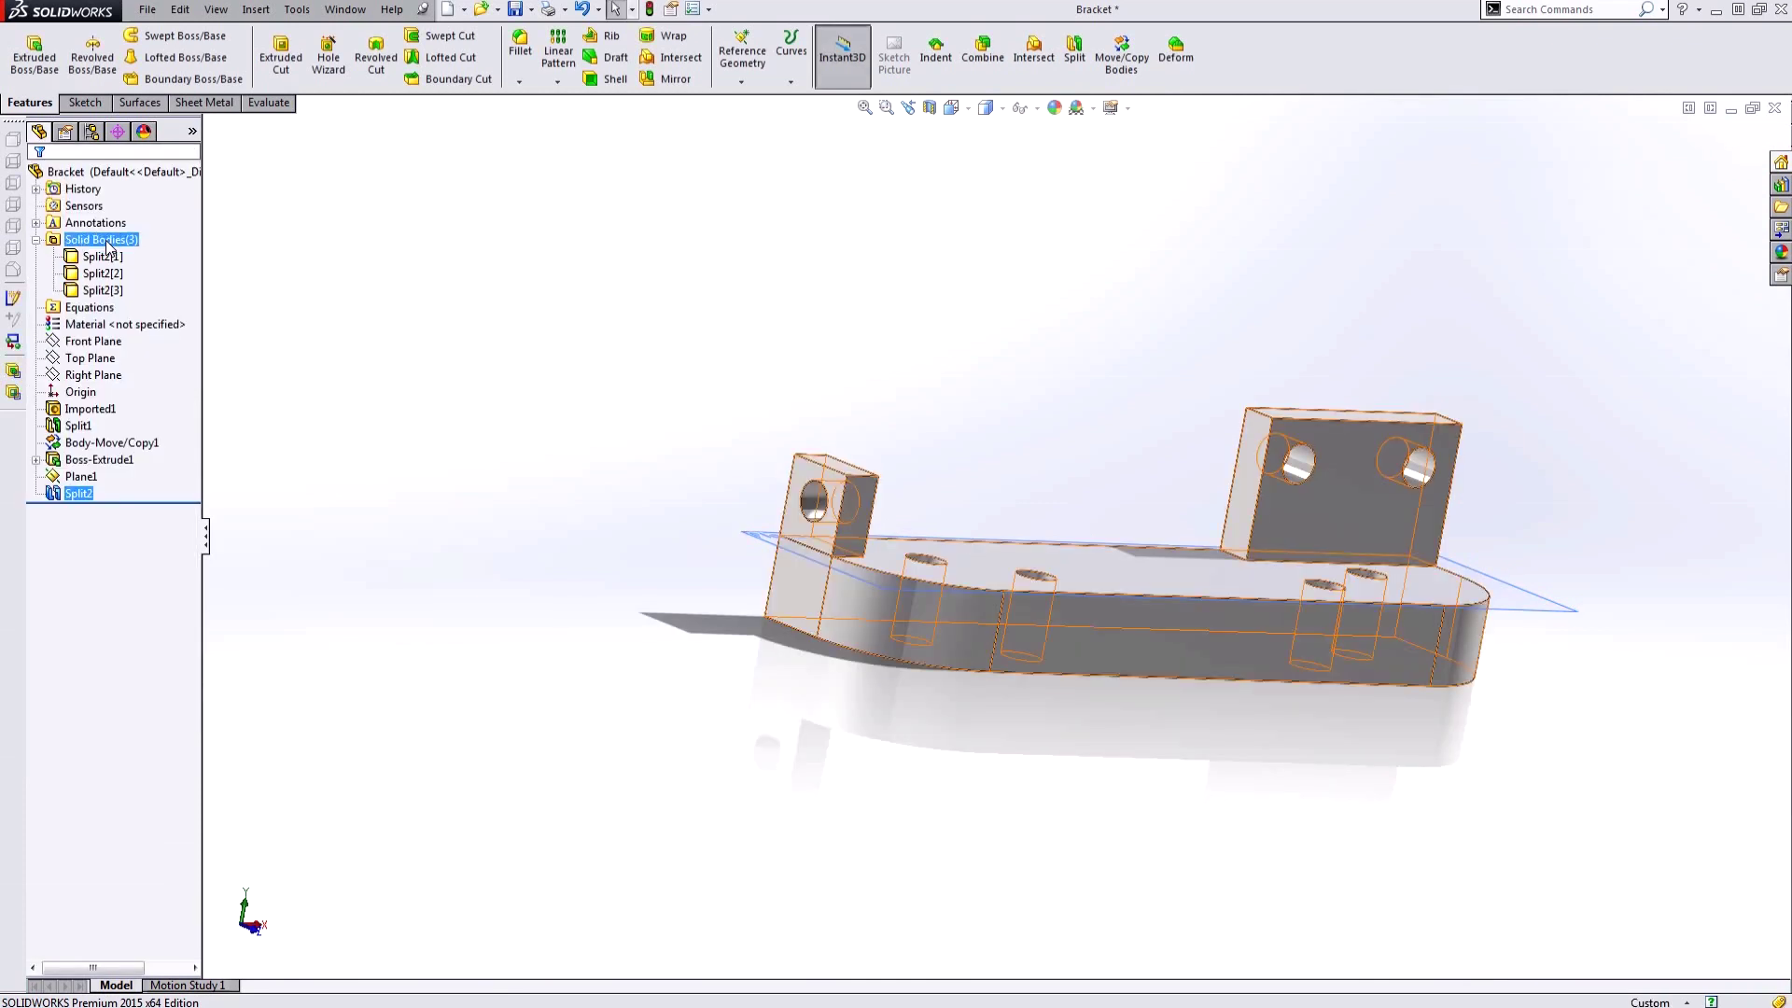
Identify bodies Split2[1], Split2[2] (the small tab) and Split2[3] (the base).
left_click(101, 256)
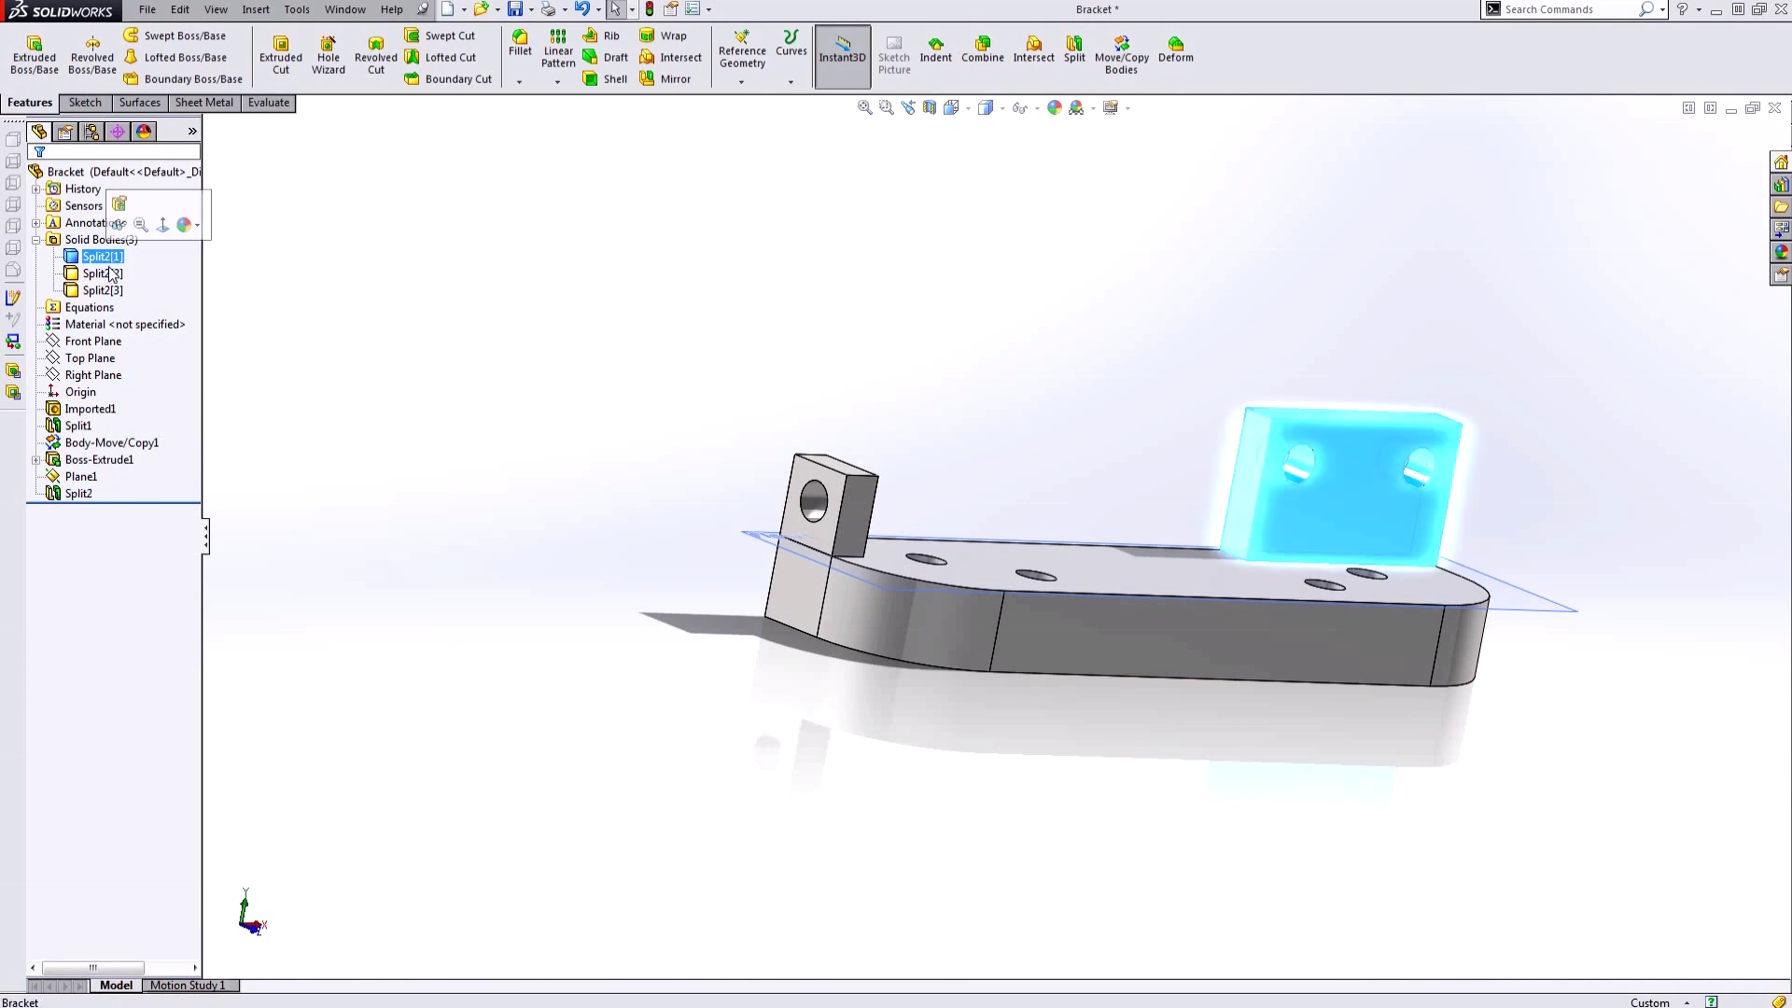
left_click(103, 273)
left_click(108, 291)
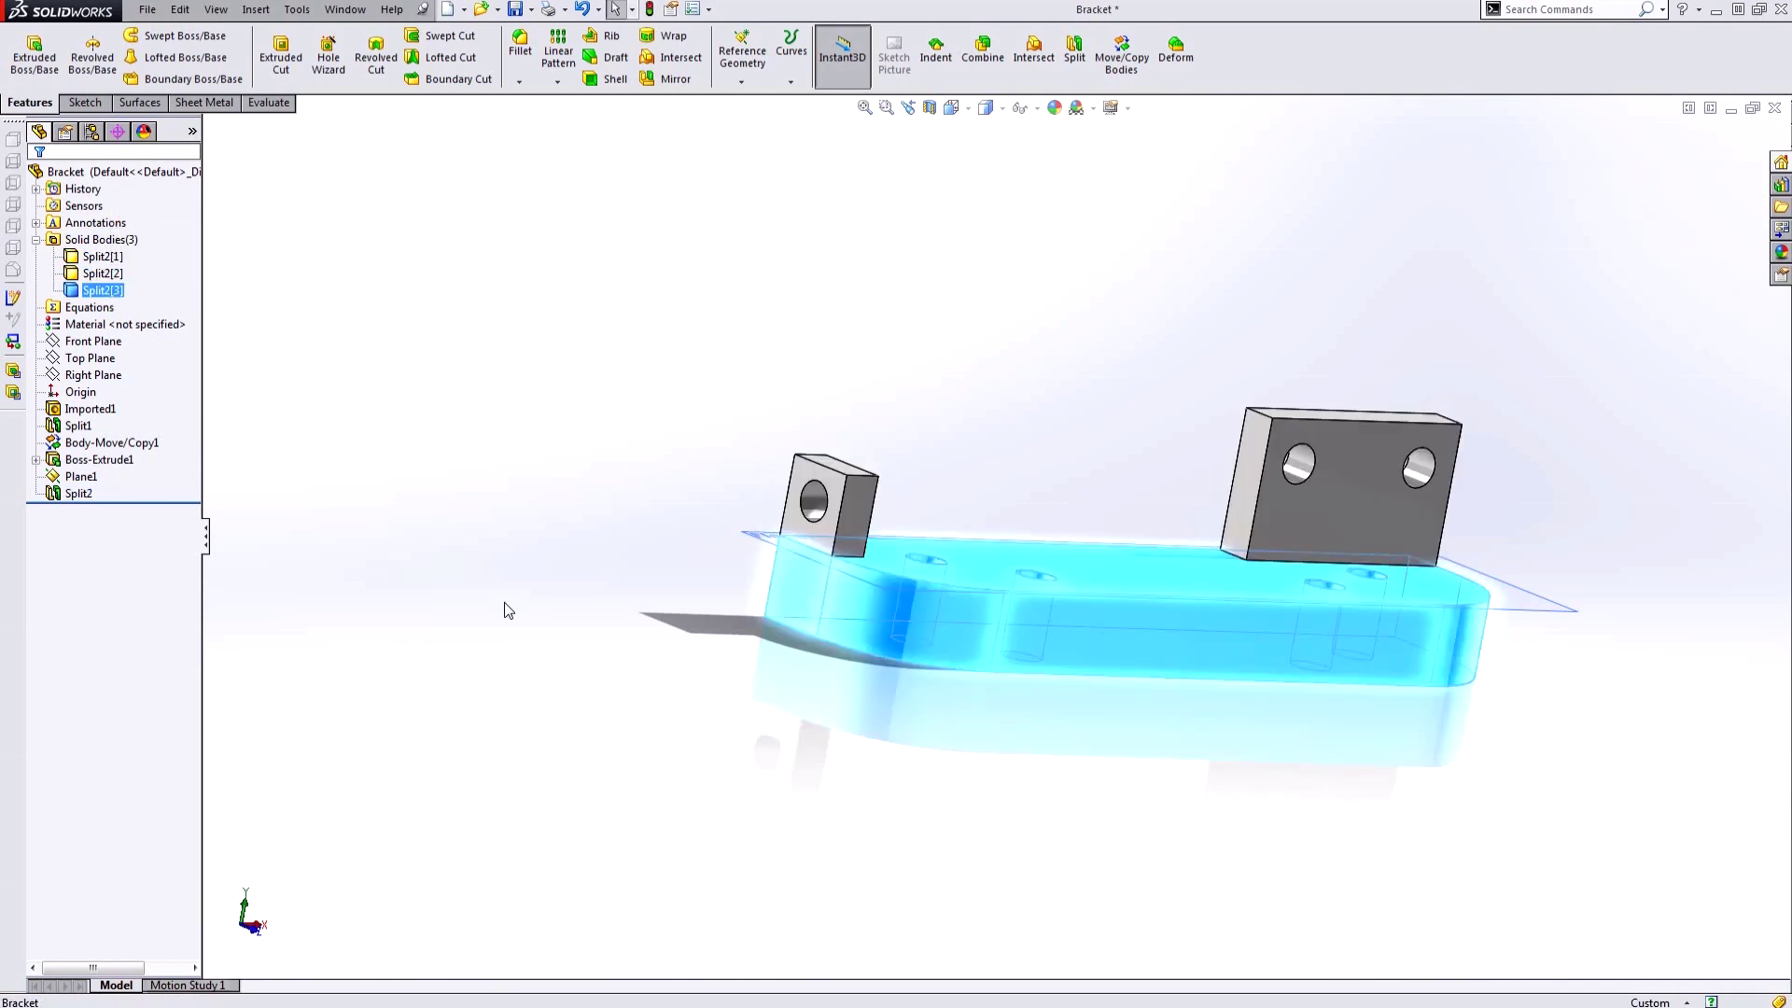
left_click(560, 682)
scroll(1611, 514, "down", 3)
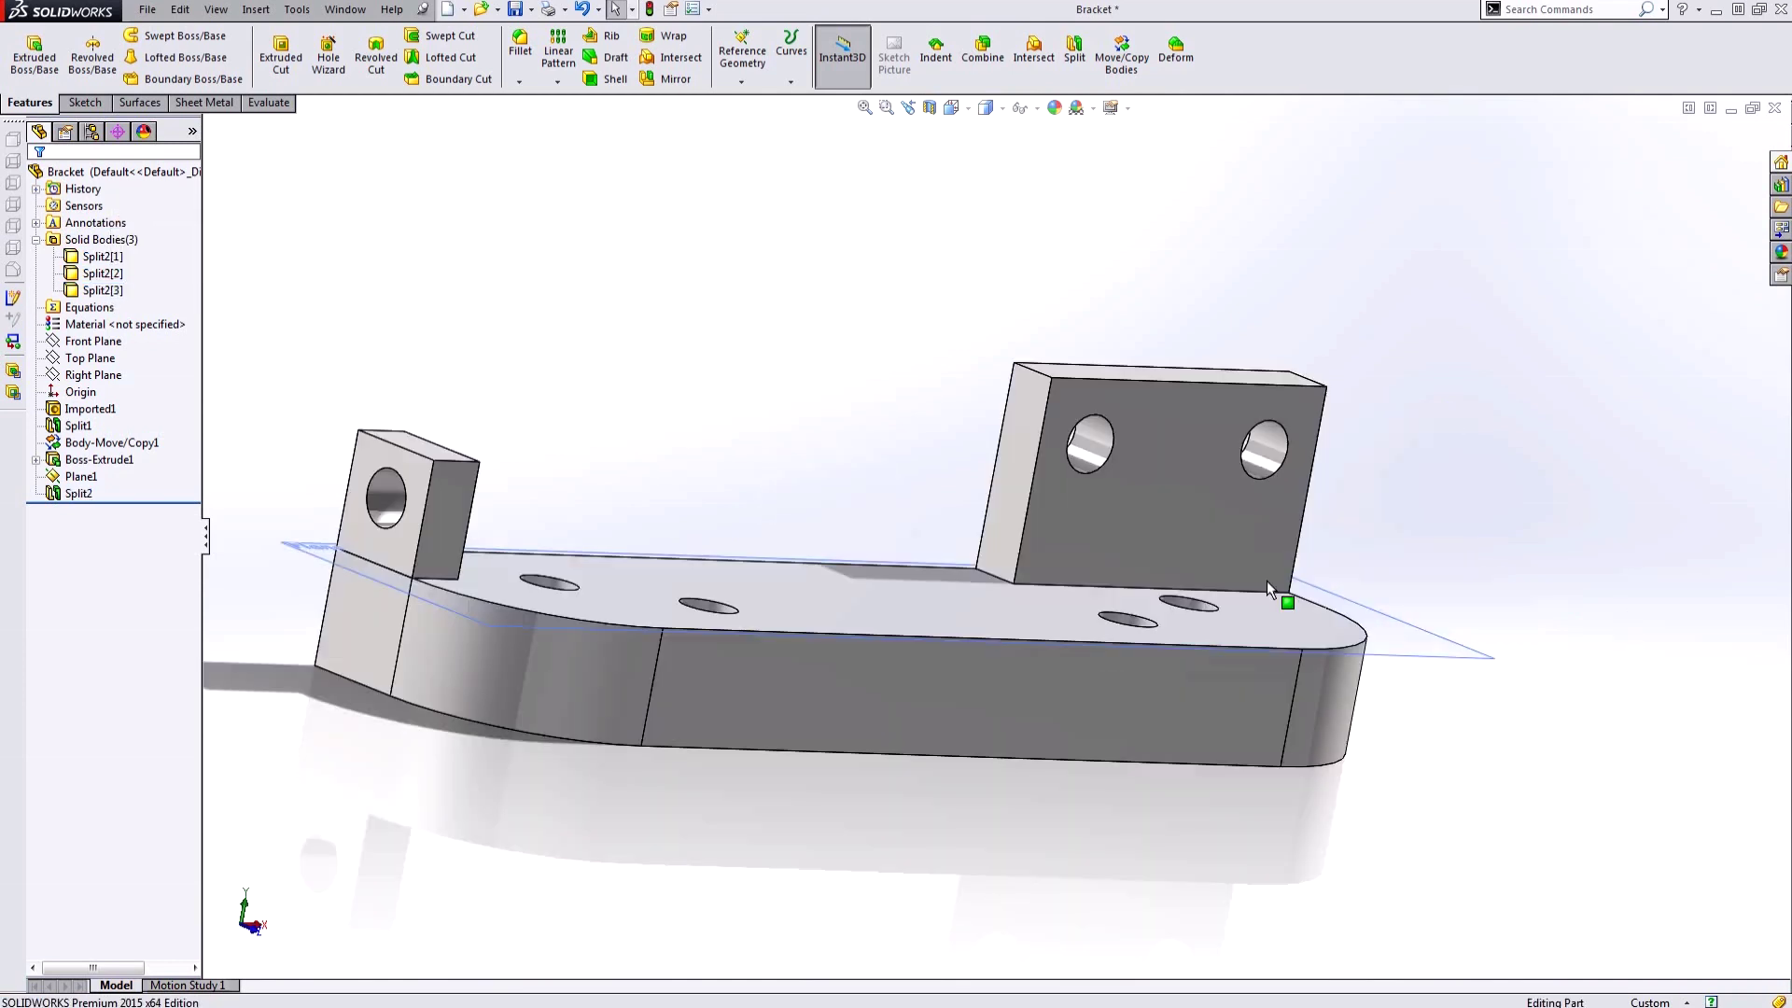
Hide Plane1 in the feature tree.
left_click(91, 476)
right_click(86, 477)
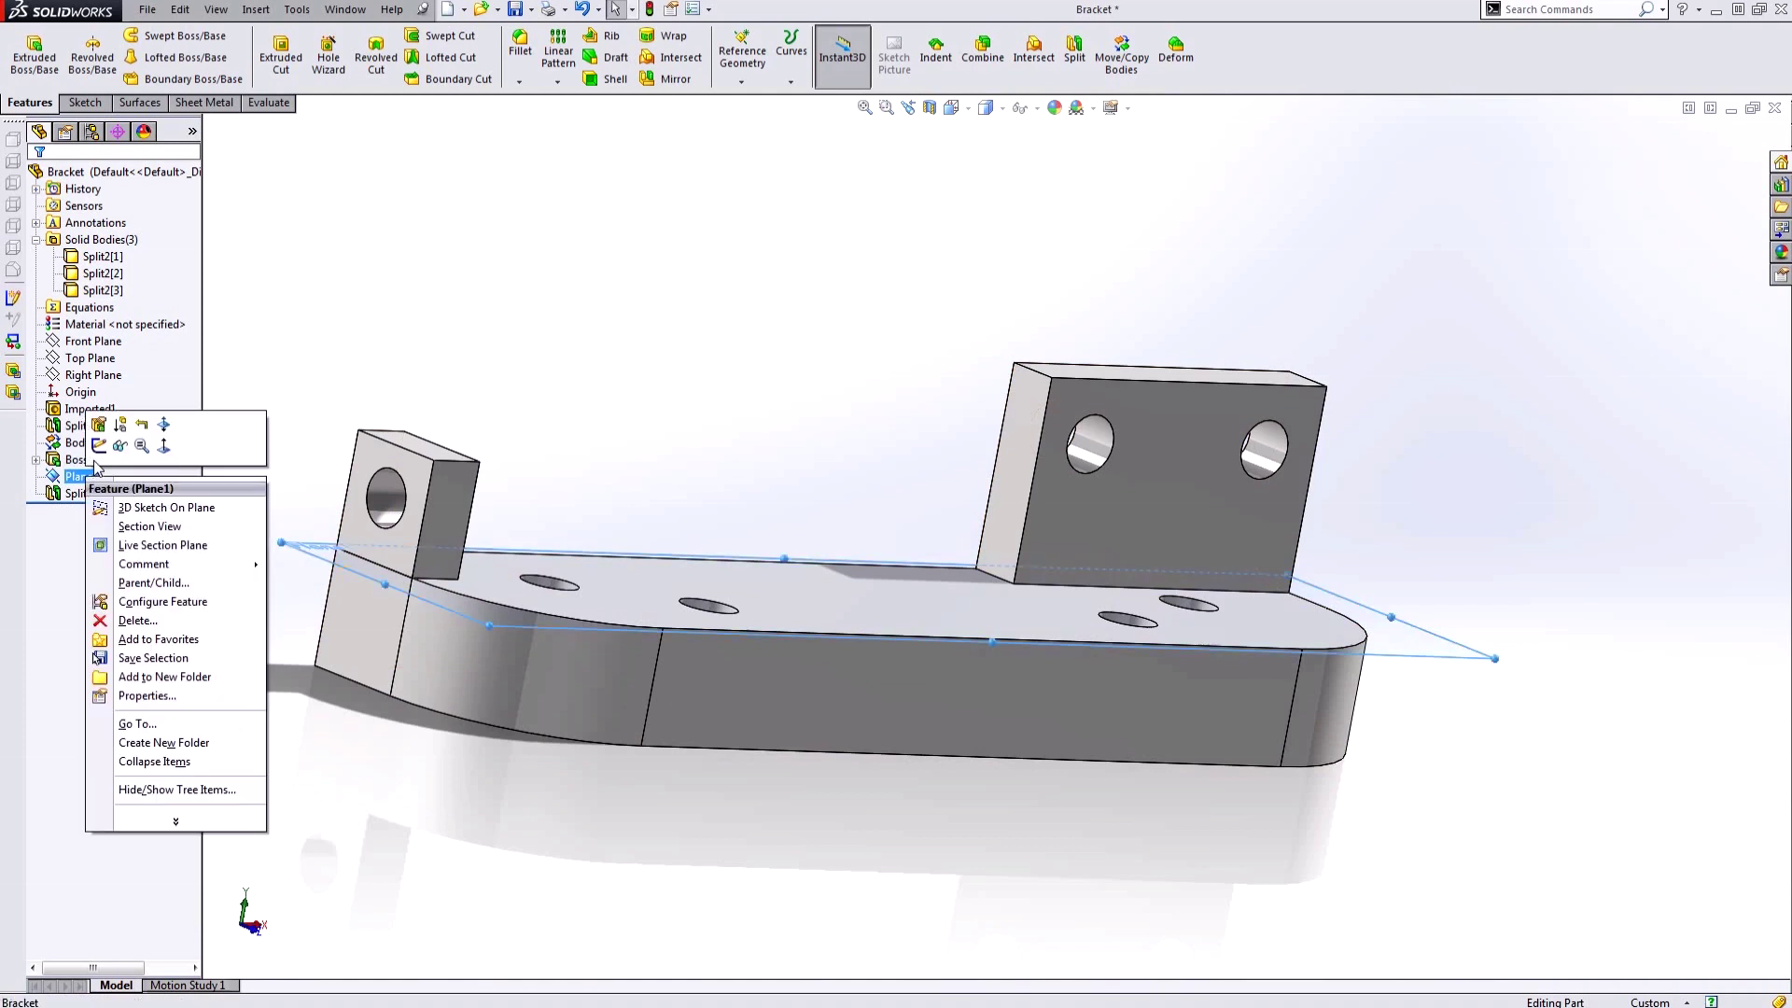
left_click(120, 446)
Select the small tab's holed face and orient the view normal to it.
scroll(571, 658, "up", 3)
middle_click_drag(870, 650, 937, 566)
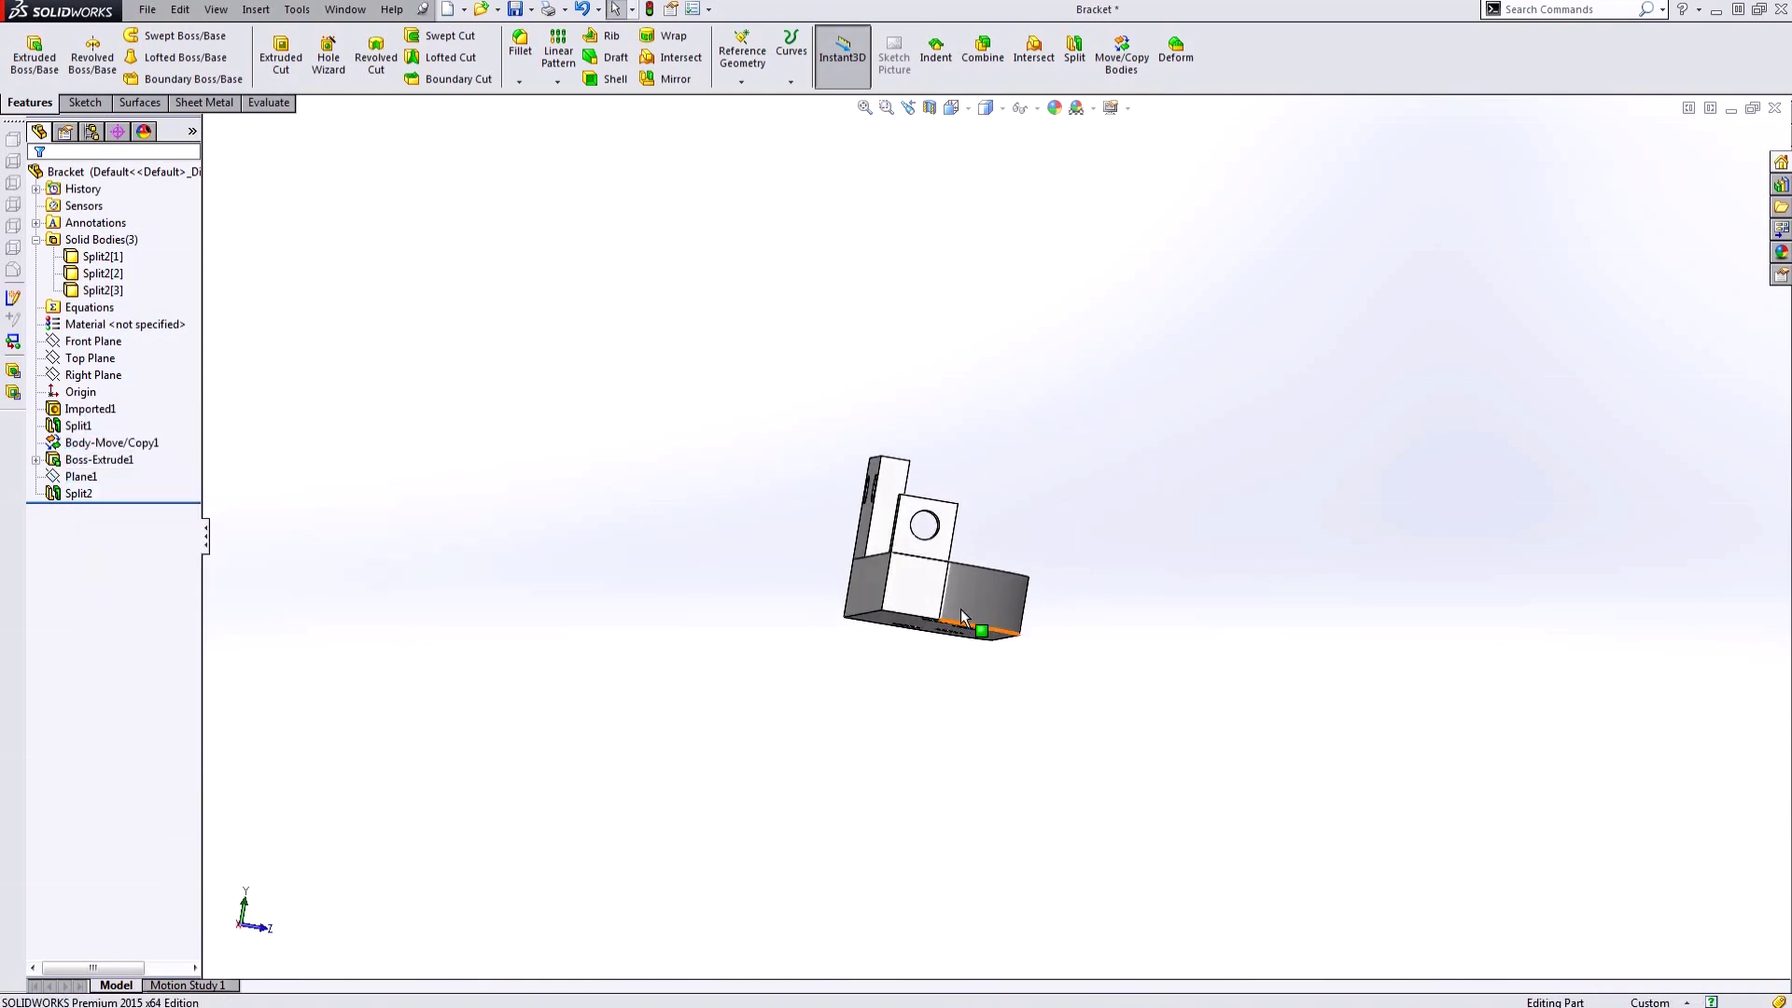
left_click(939, 558)
key("ctrl+8")
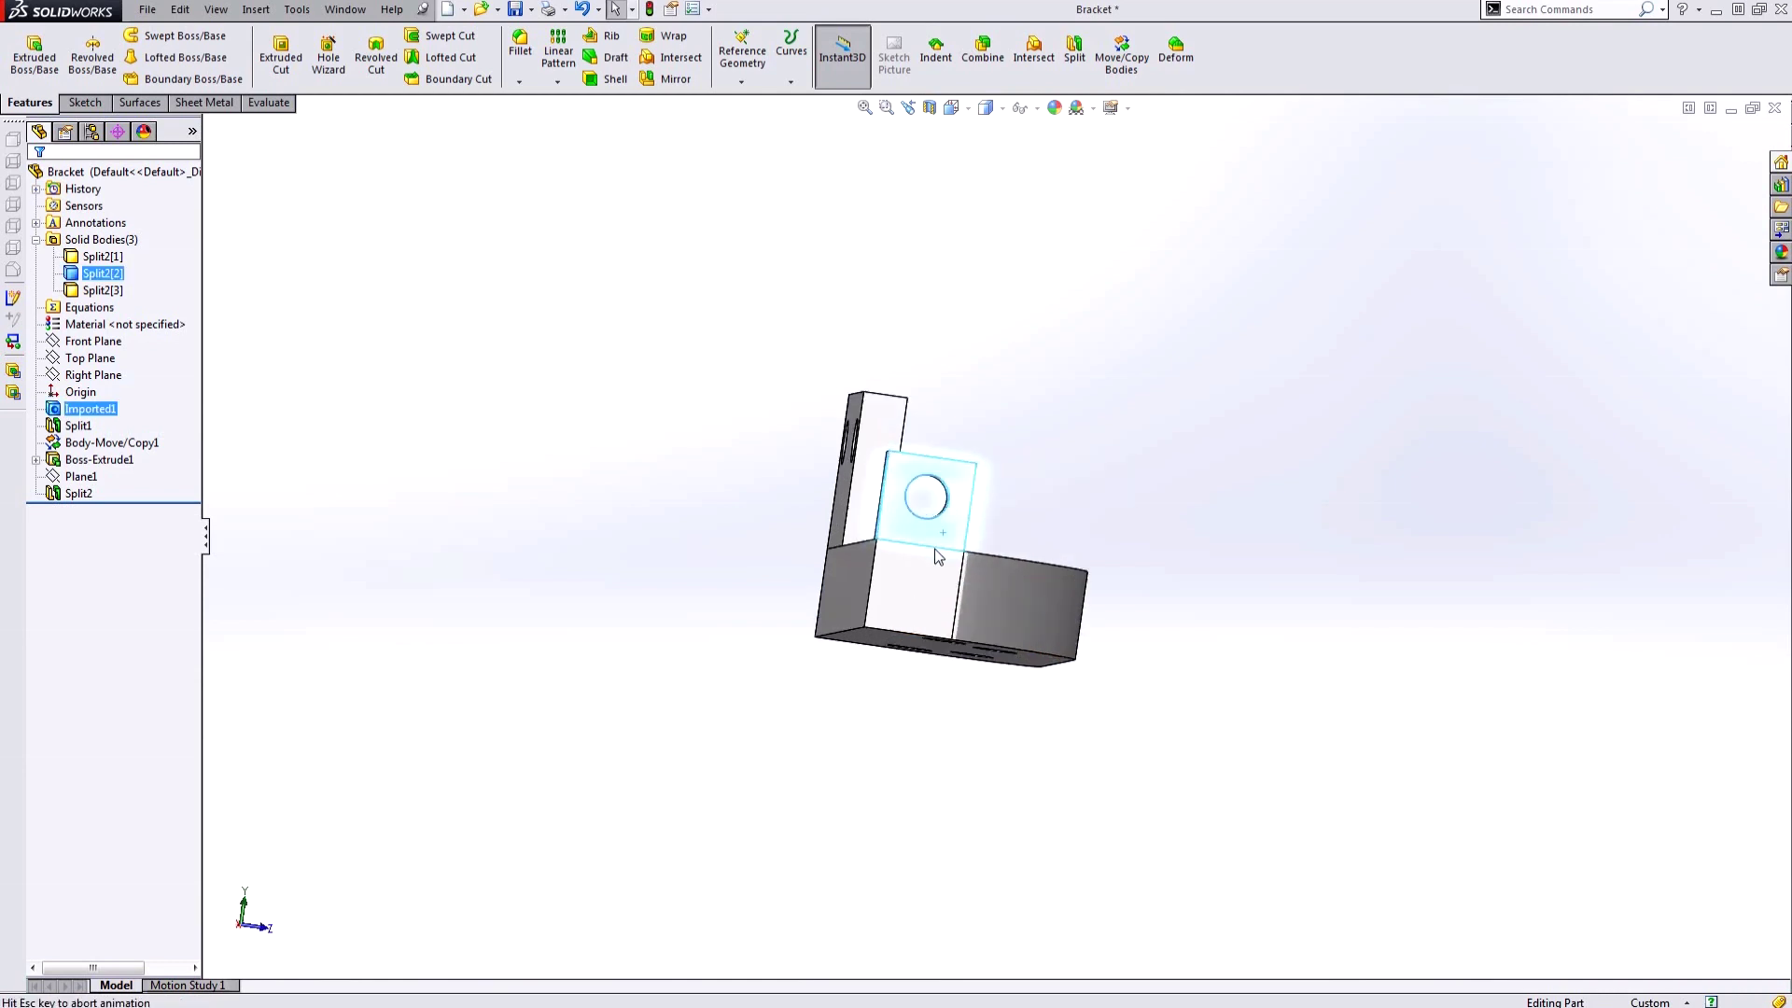
left_click(1032, 467)
left_click(926, 457)
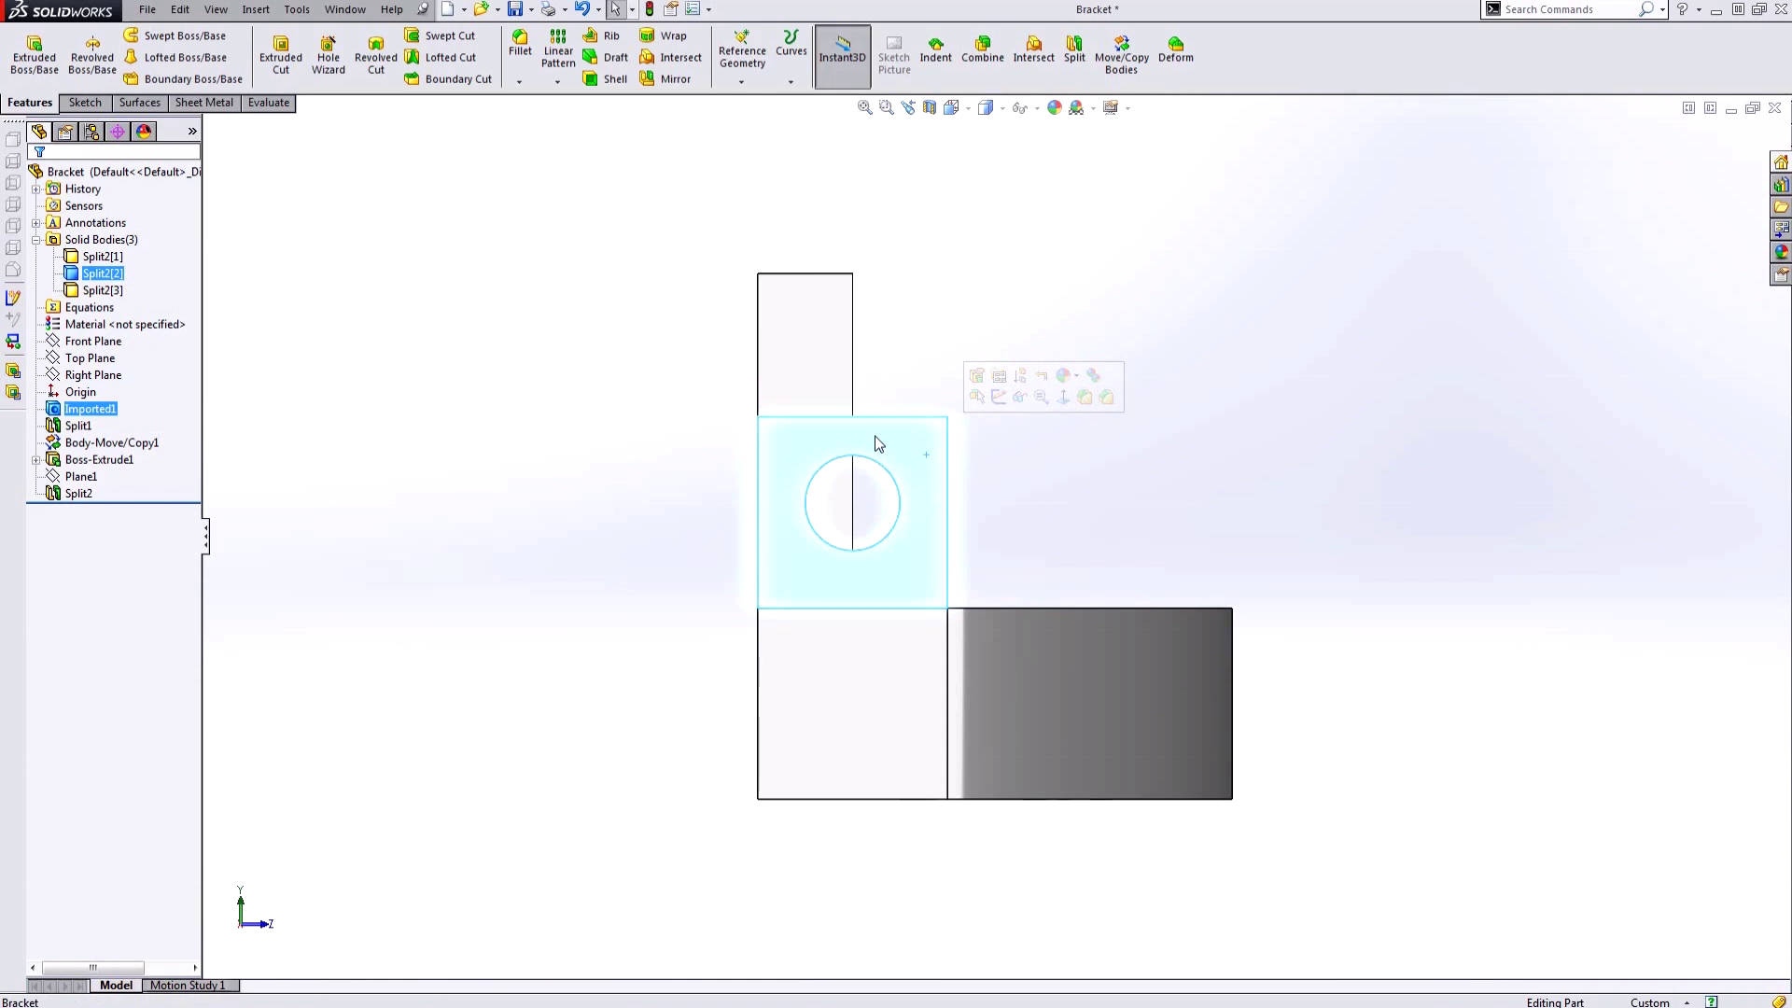
Flip the small tab body 180° about the X axis with Move/Copy Bodies.
left_click(1109, 79)
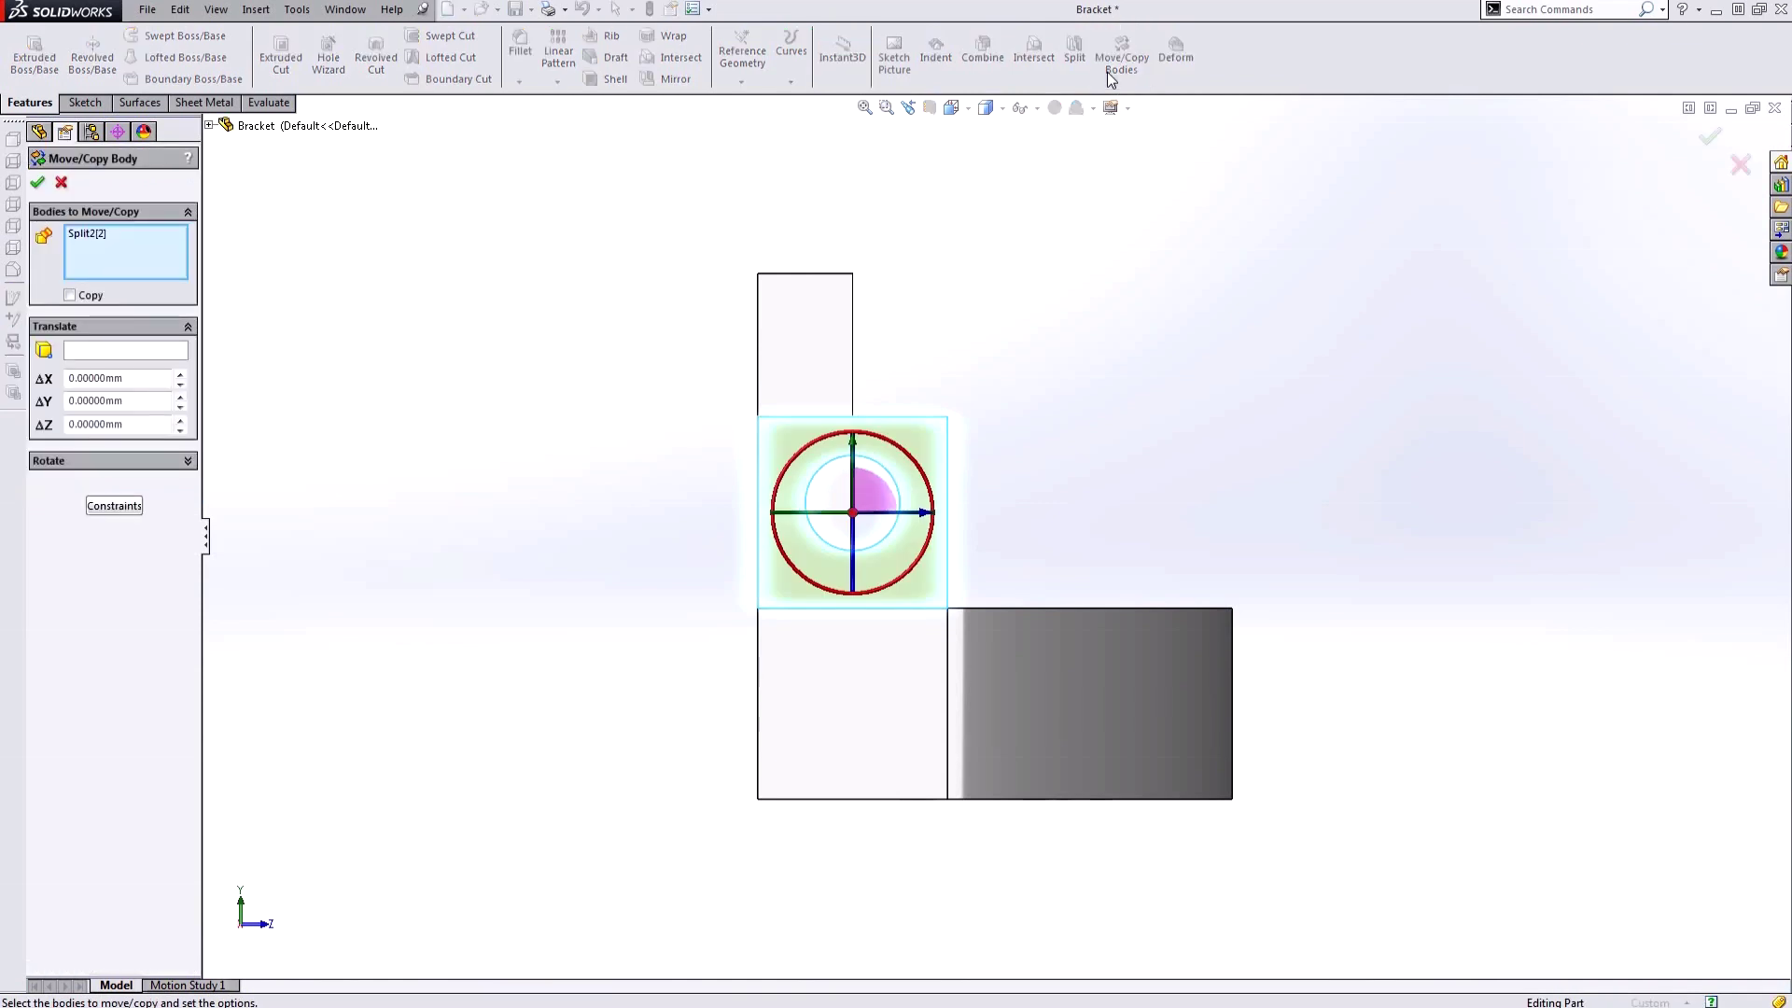
left_click(129, 461)
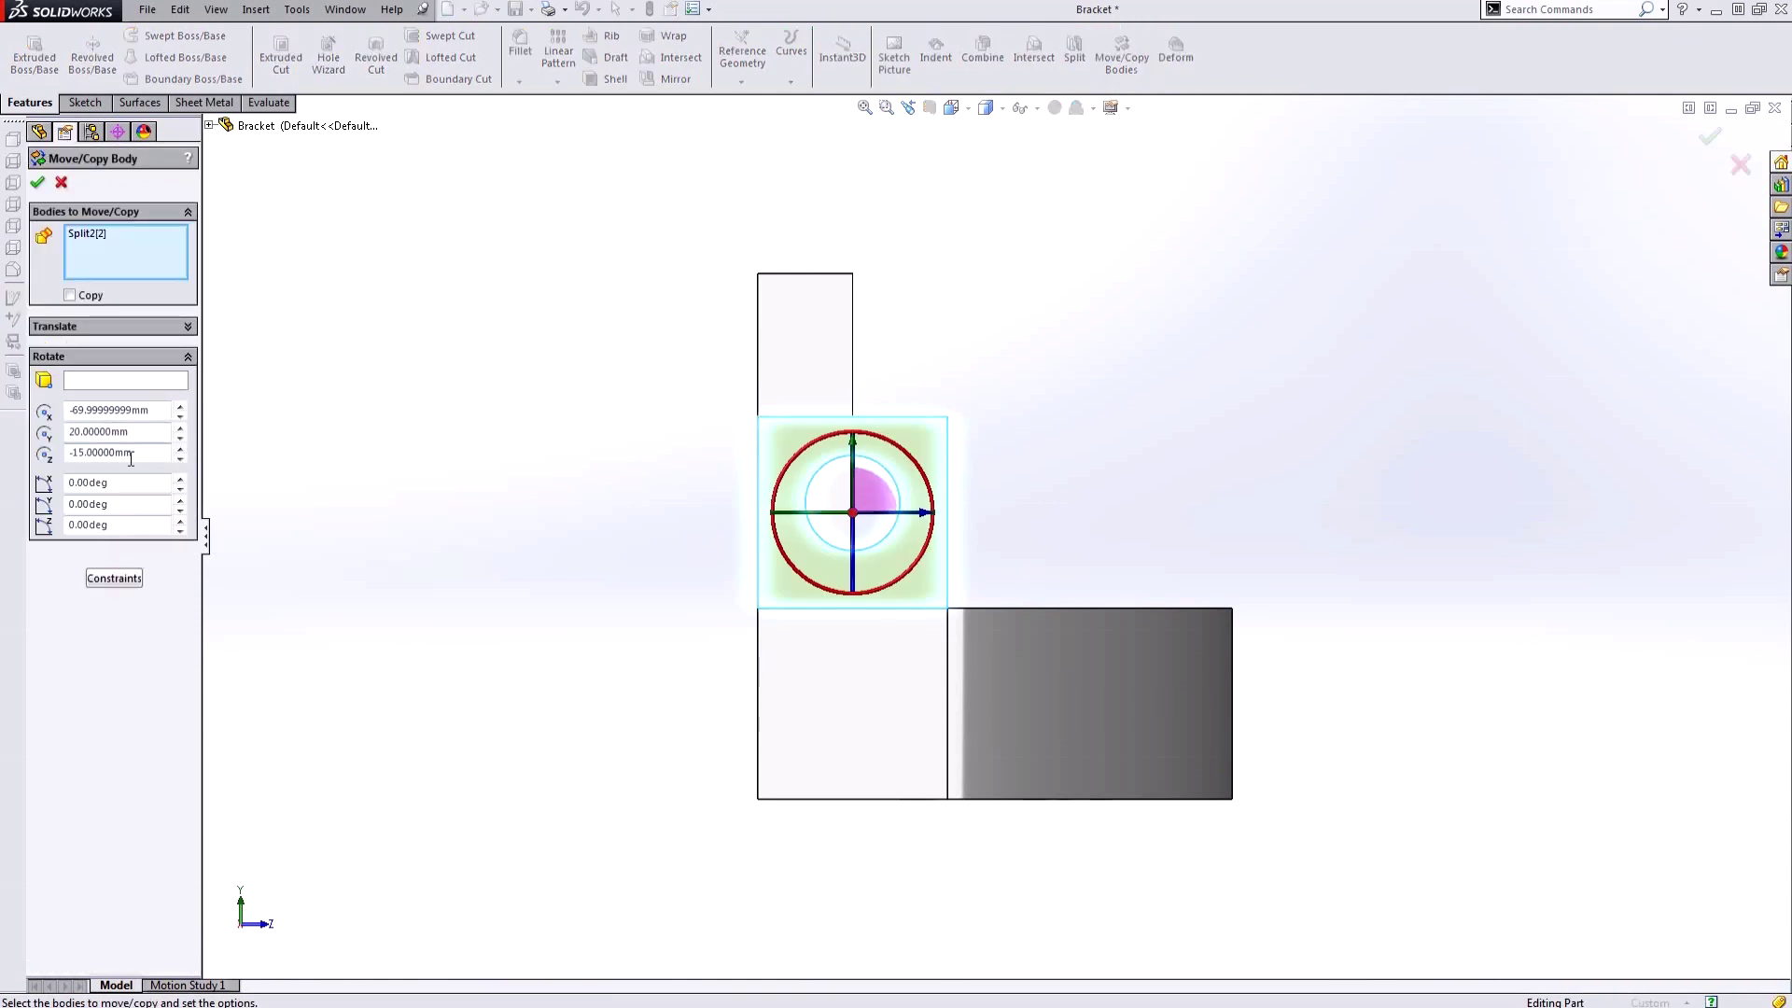
left_click(68, 483)
type("18")
left_click(37, 182)
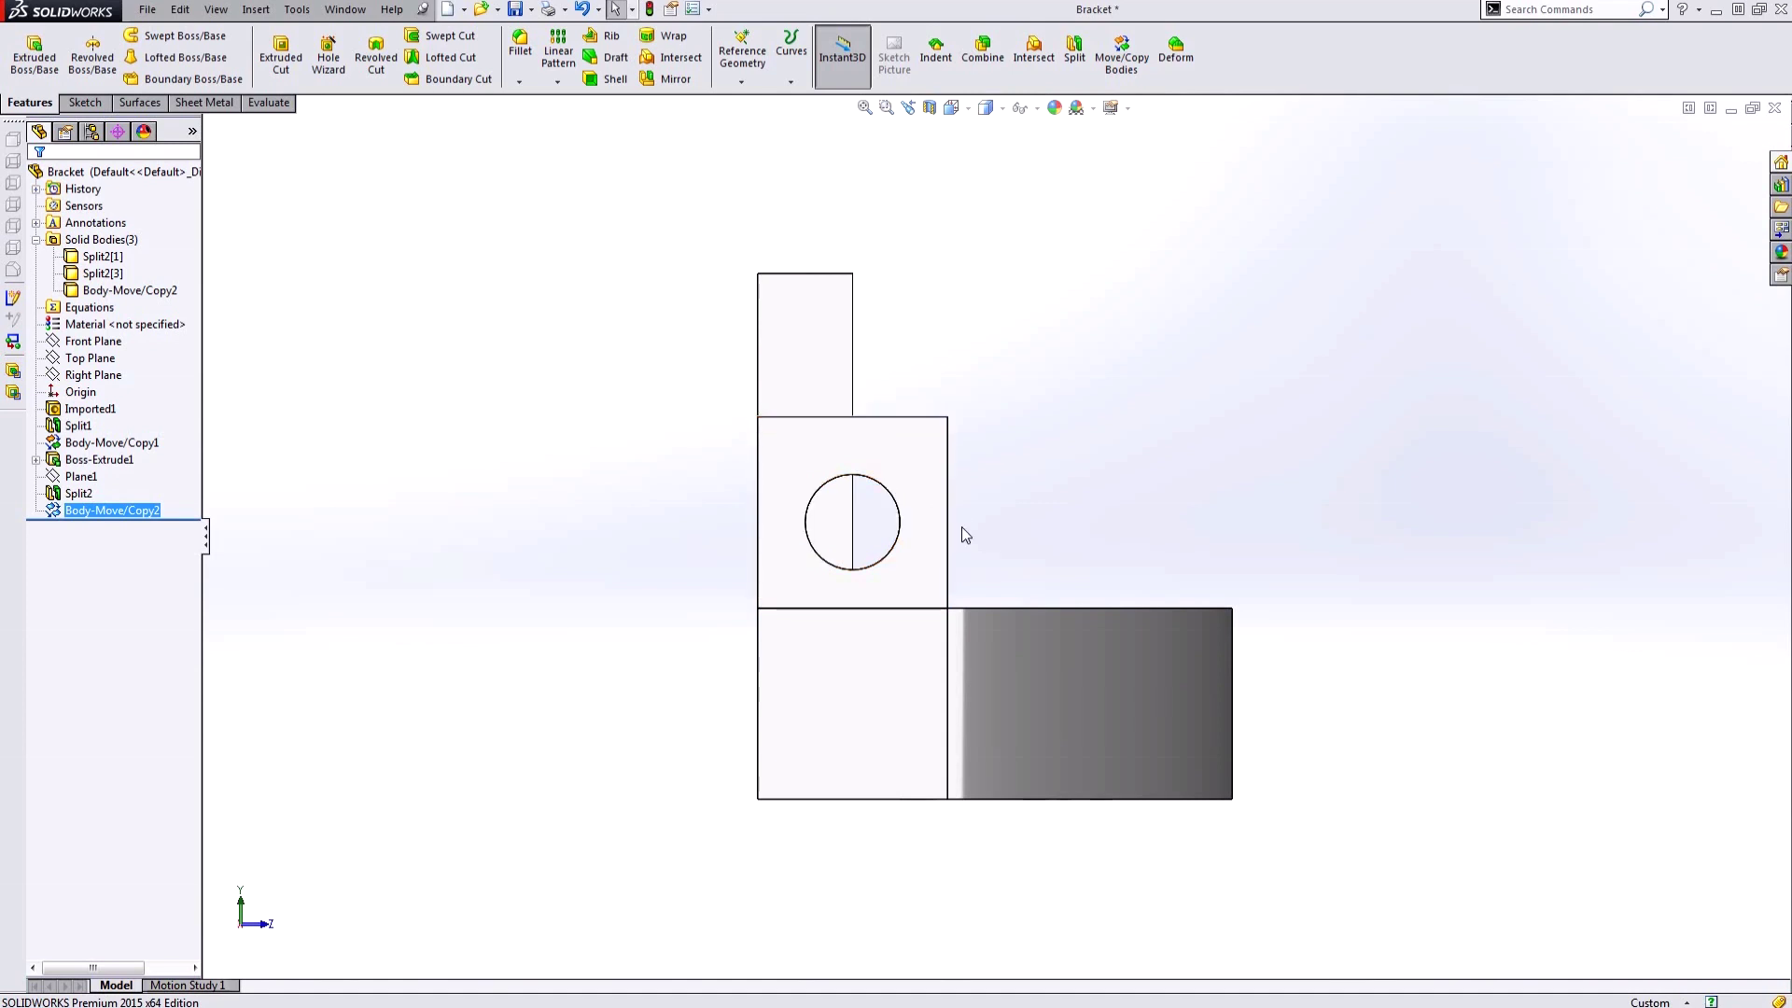
Translate the flipped tab -40 mm along Y so it hangs below the base.
left_click(921, 482)
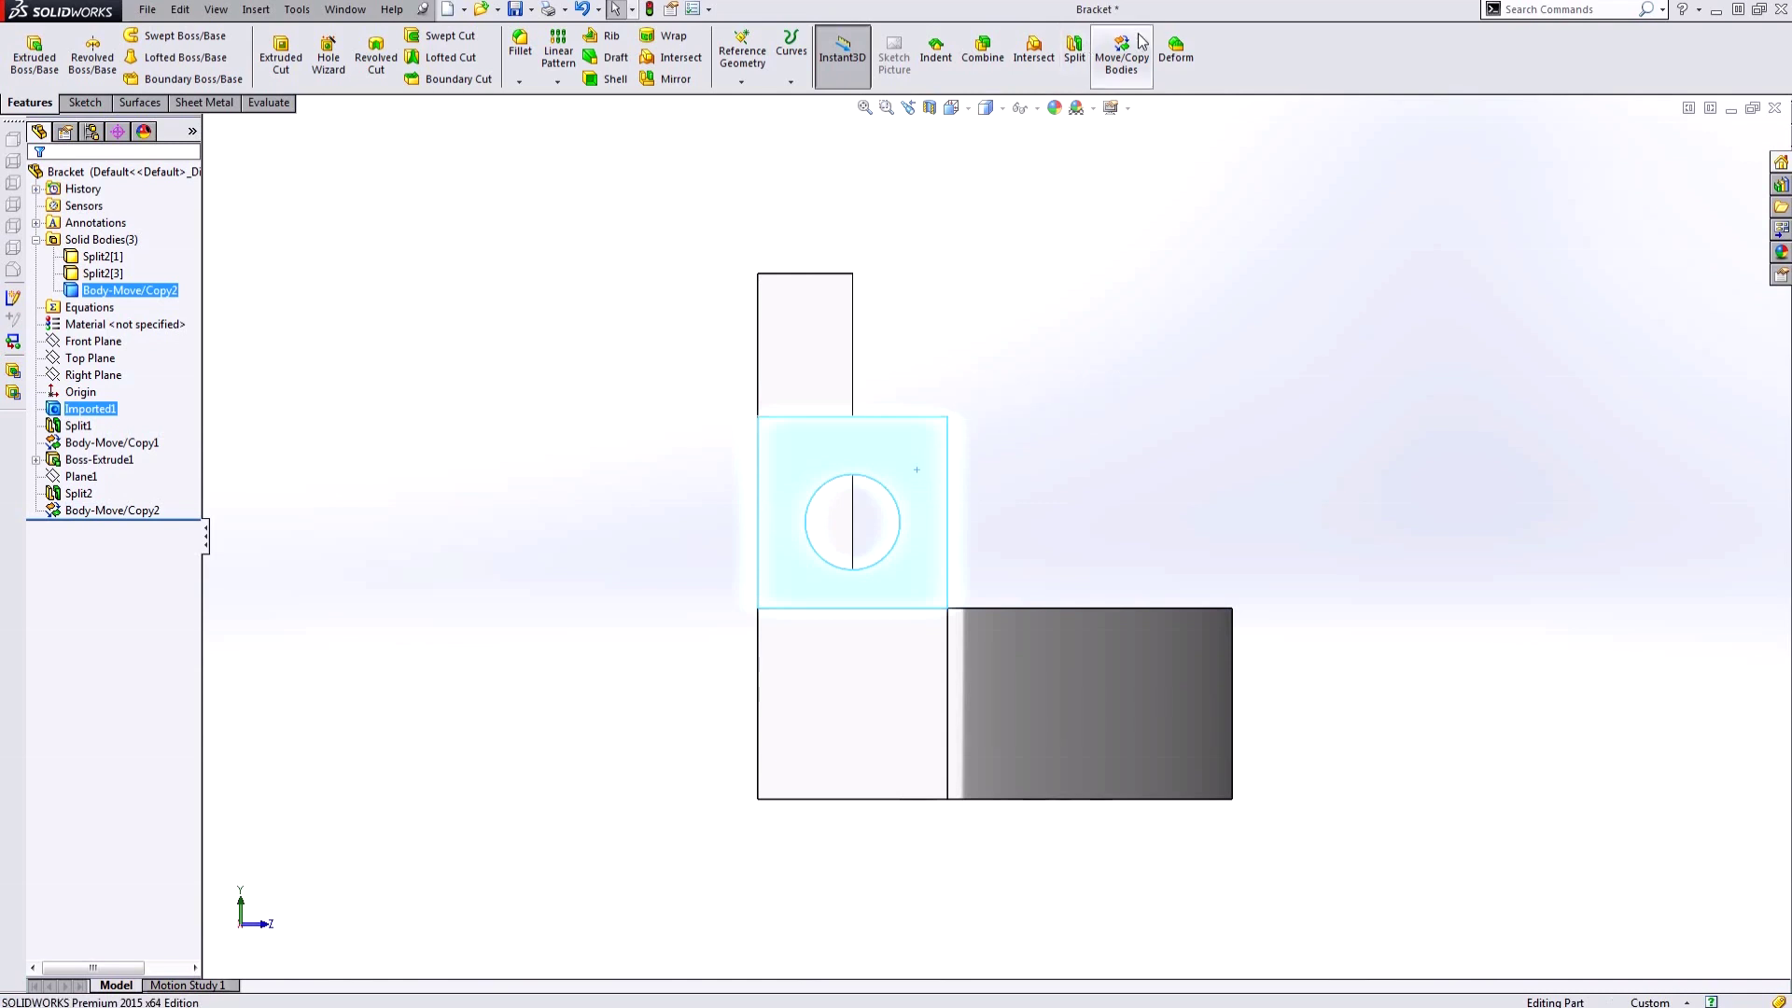
left_click(1121, 56)
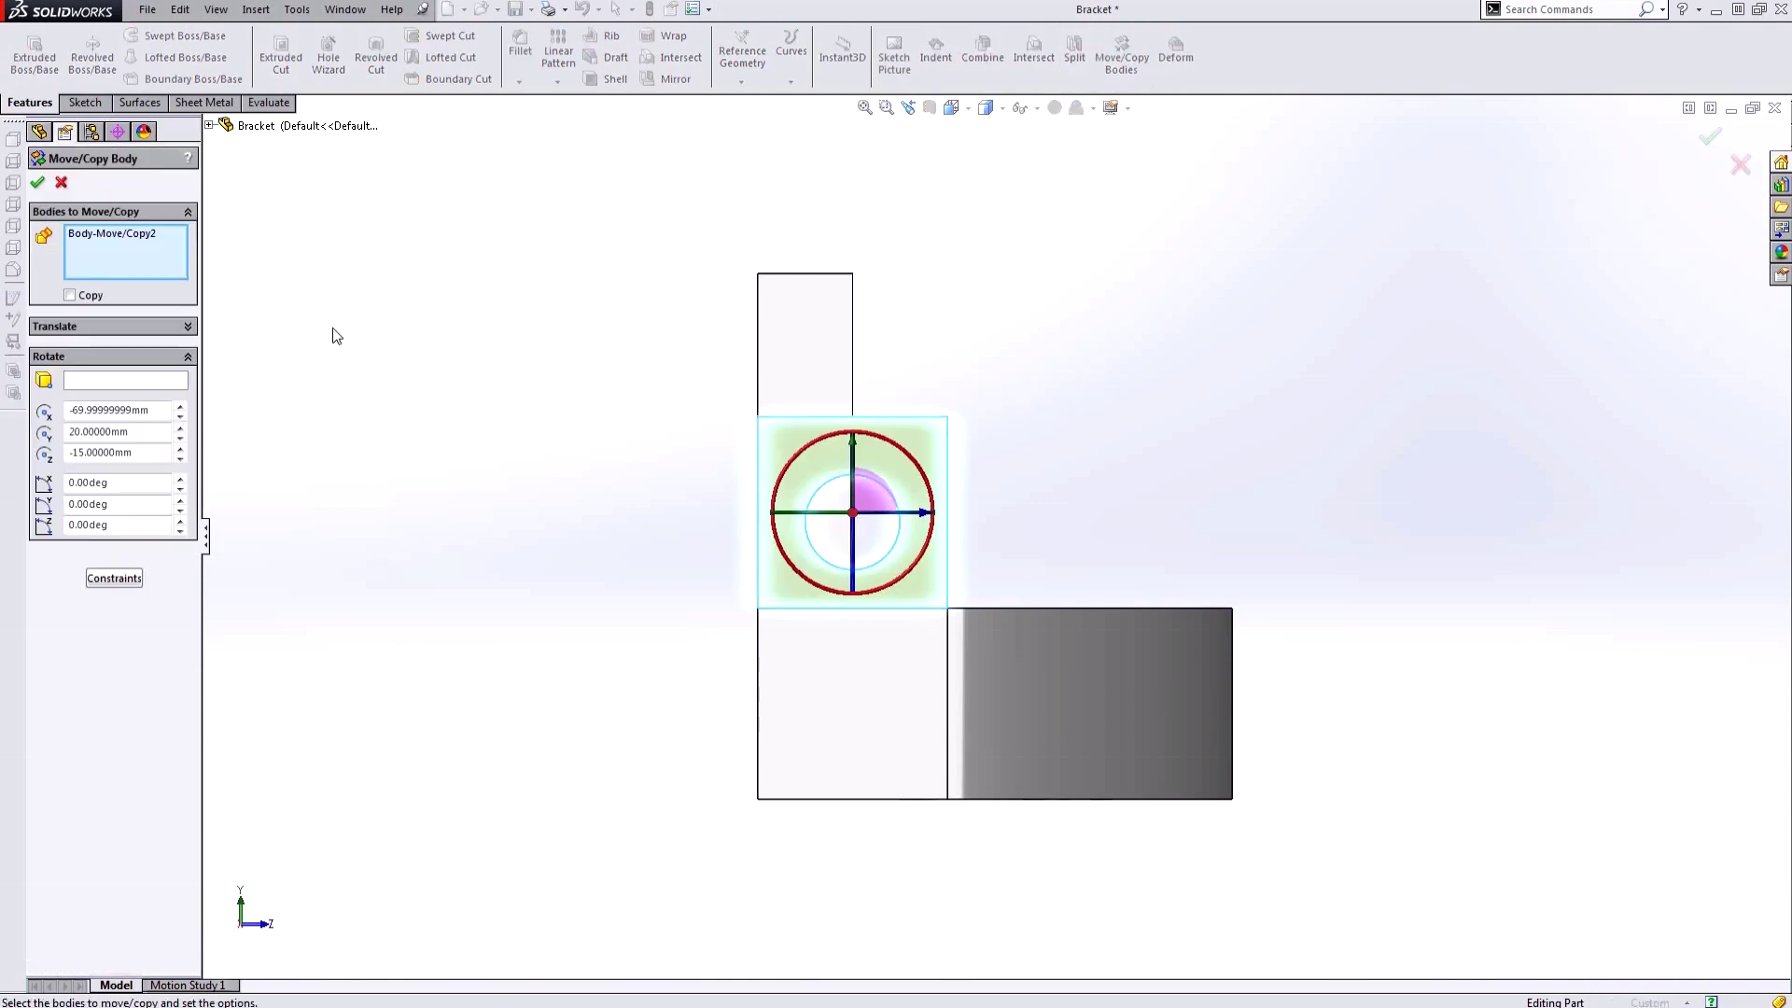
left_click(84, 326)
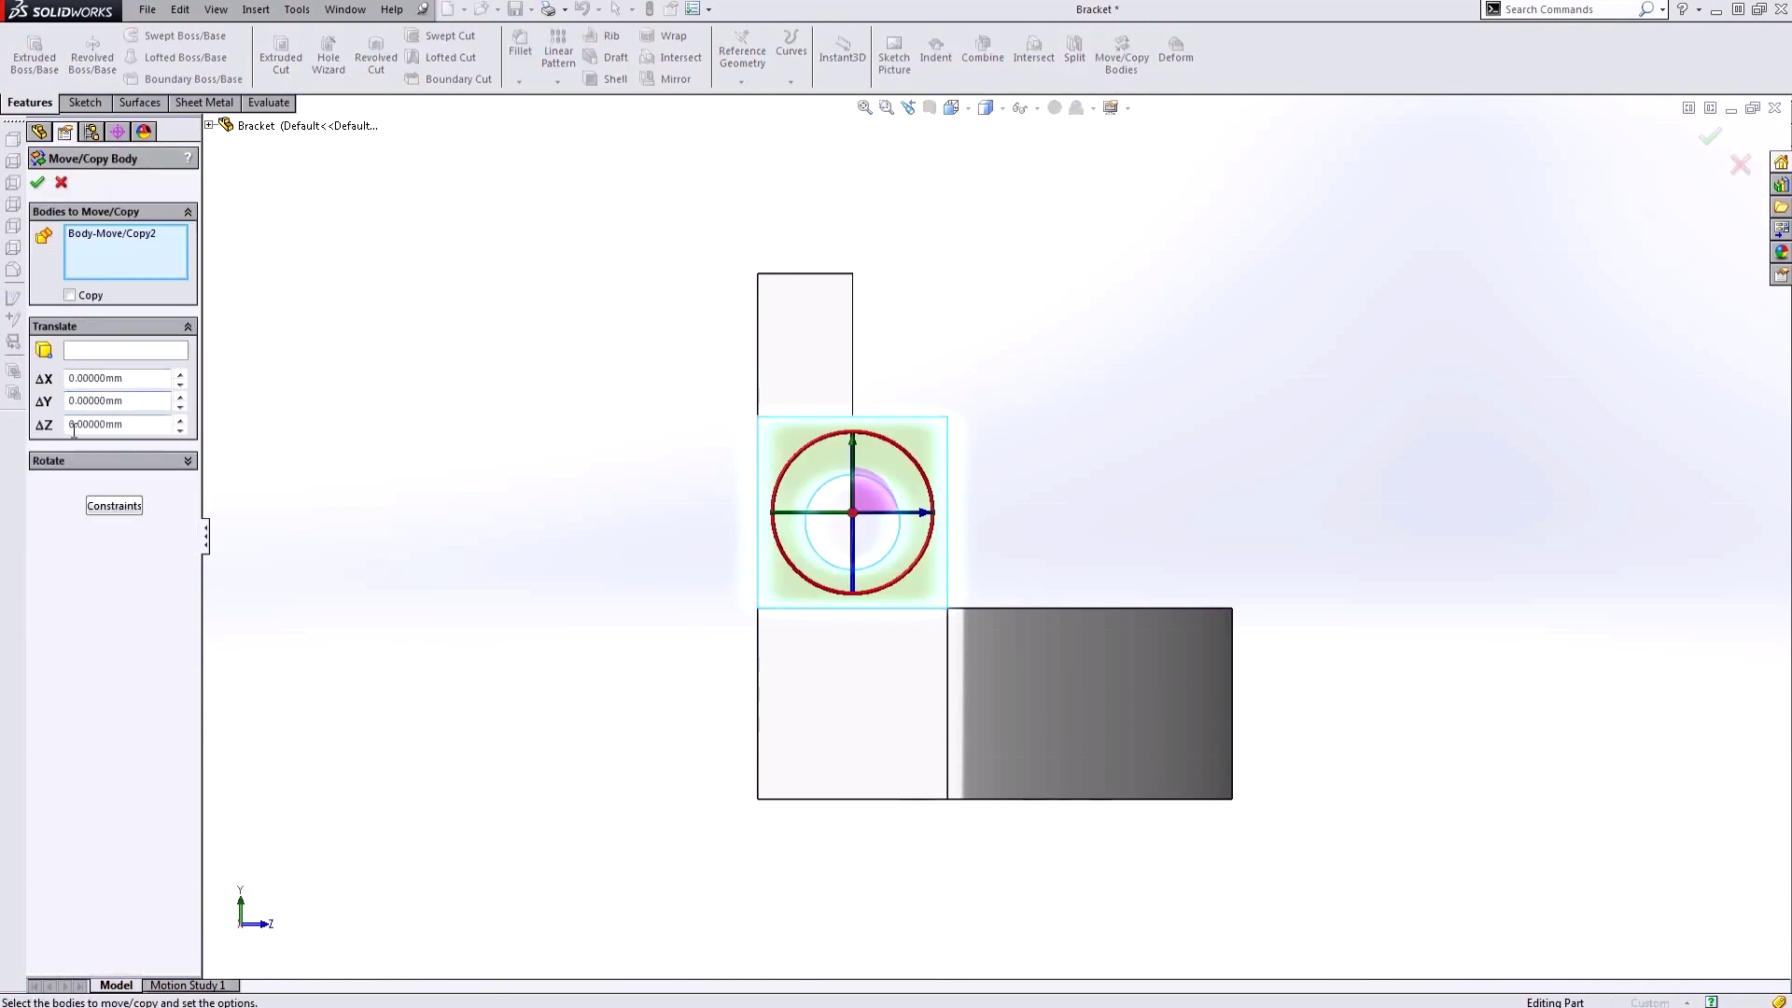
left_click(72, 401)
type("-4")
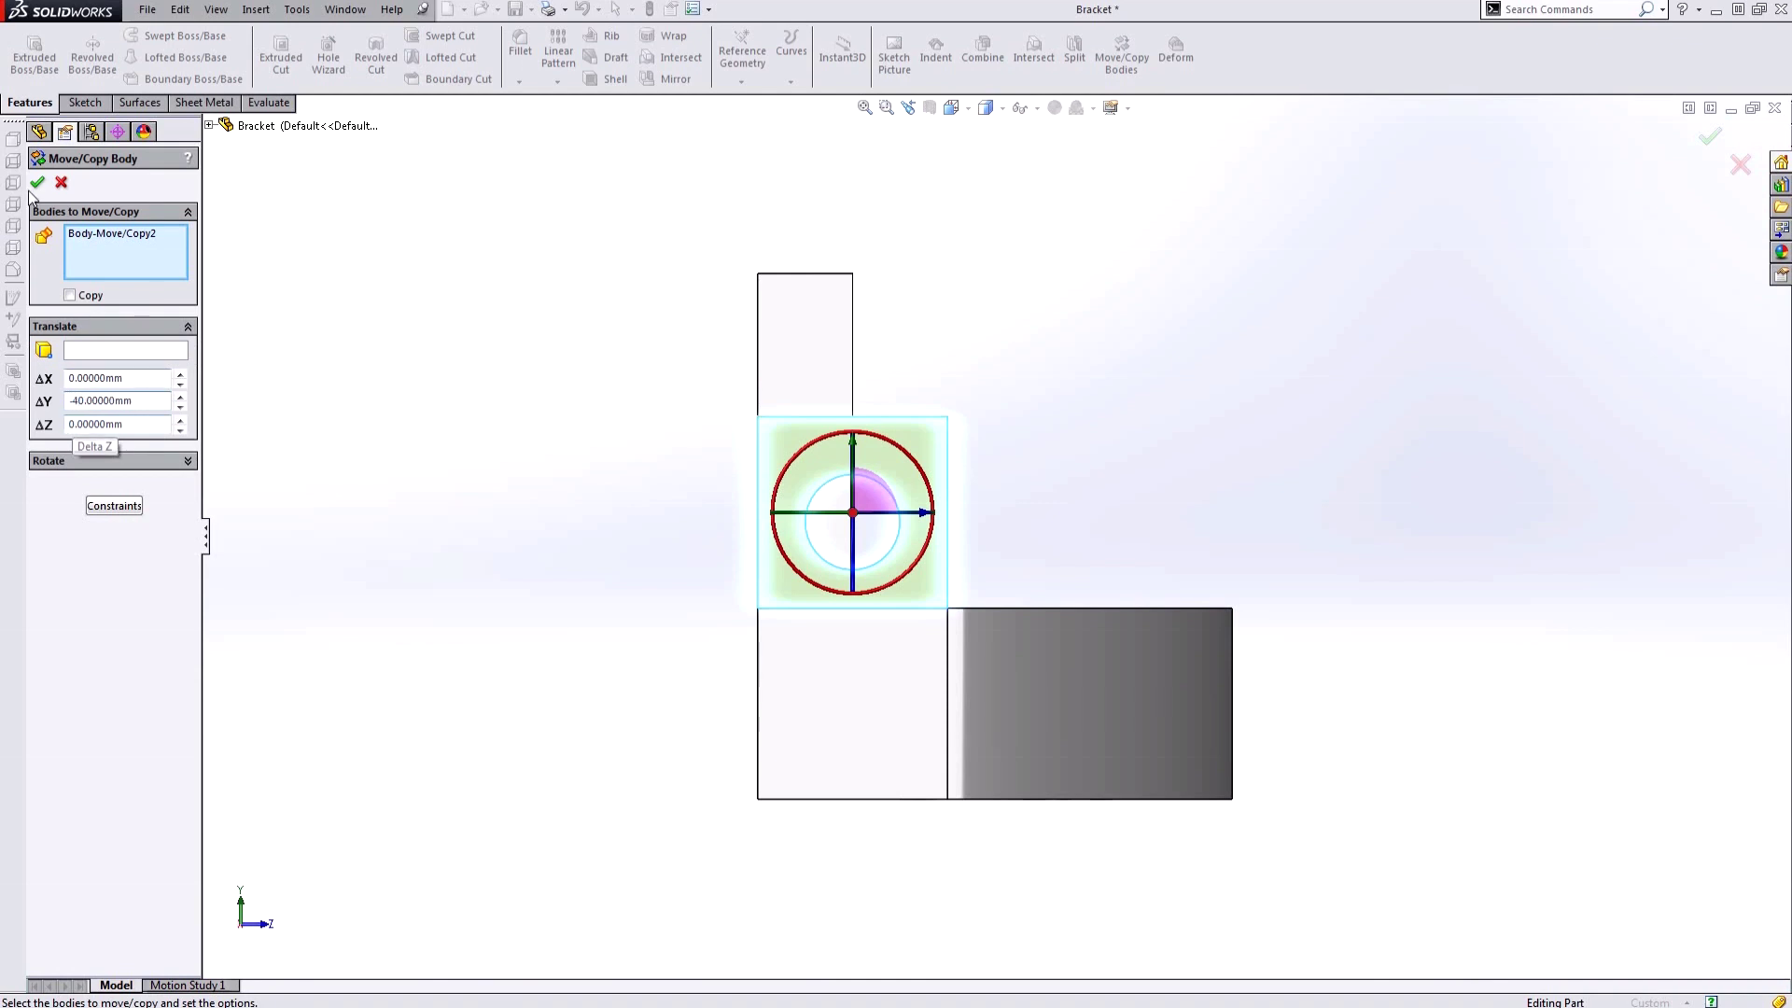
left_click(37, 182)
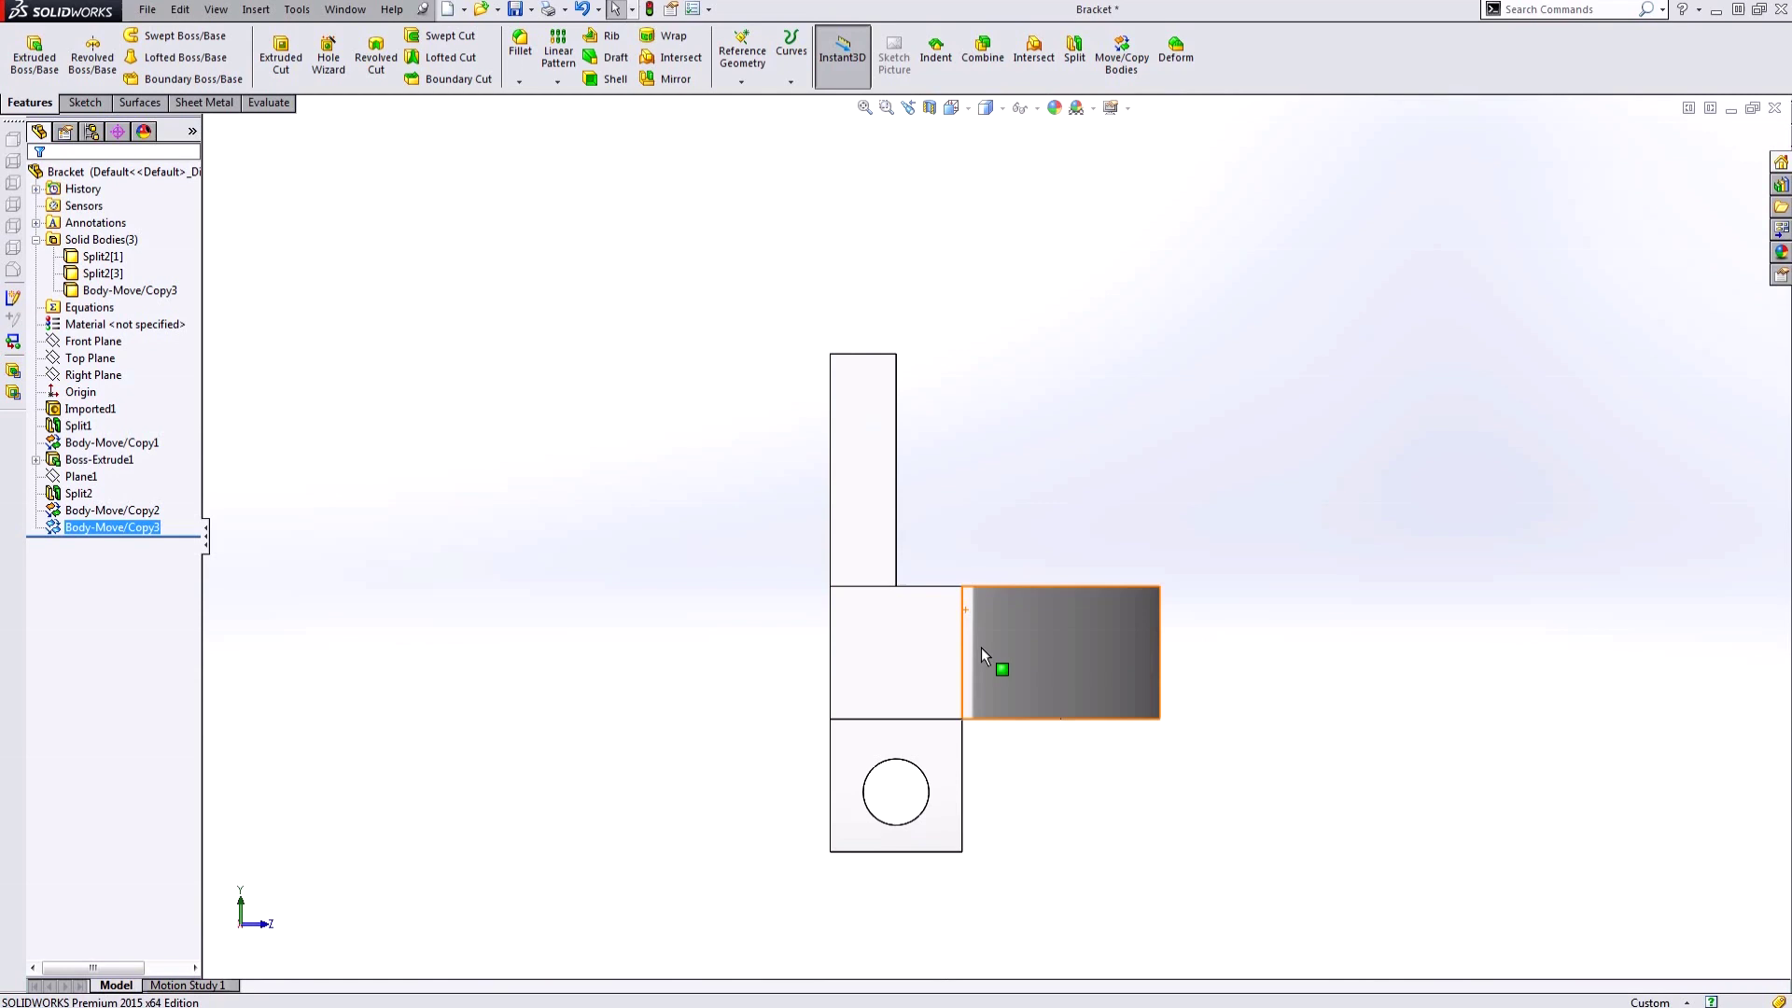
Combine Split2[3], Body-Move/Copy3 and Split2[1] with Add into one solid body.
left_click(1120, 836)
middle_click_drag(1307, 578, 1184, 607)
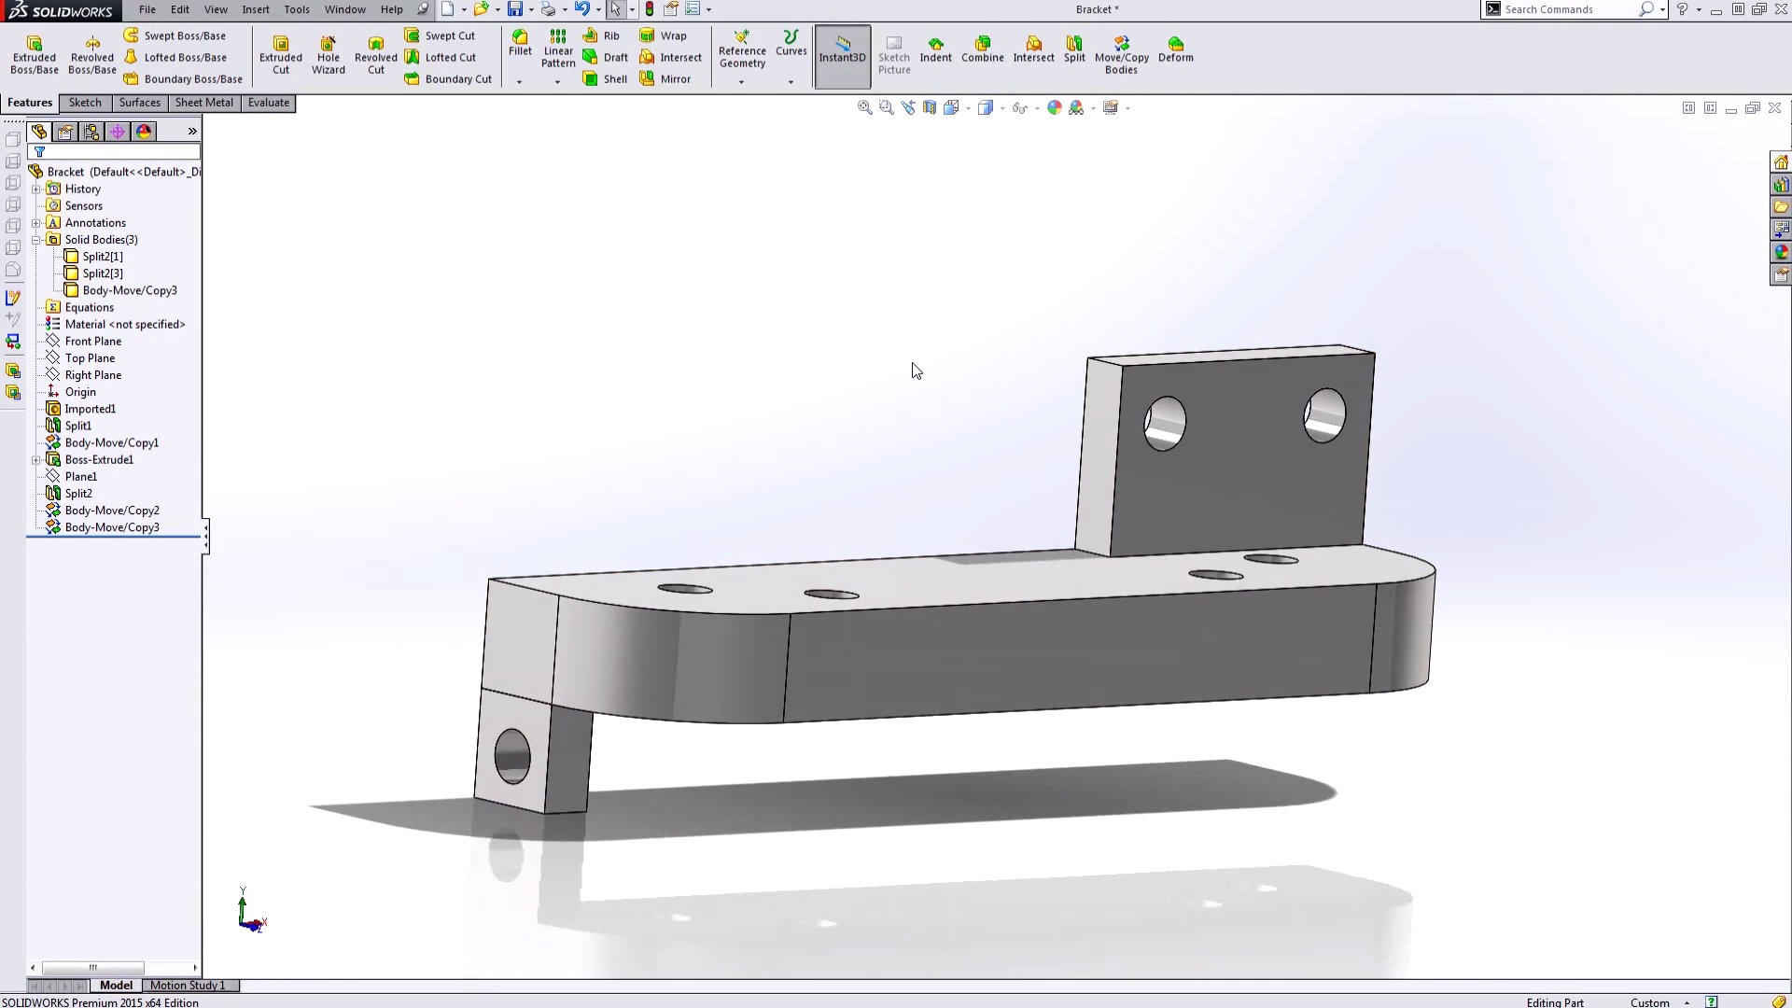
left_click(993, 62)
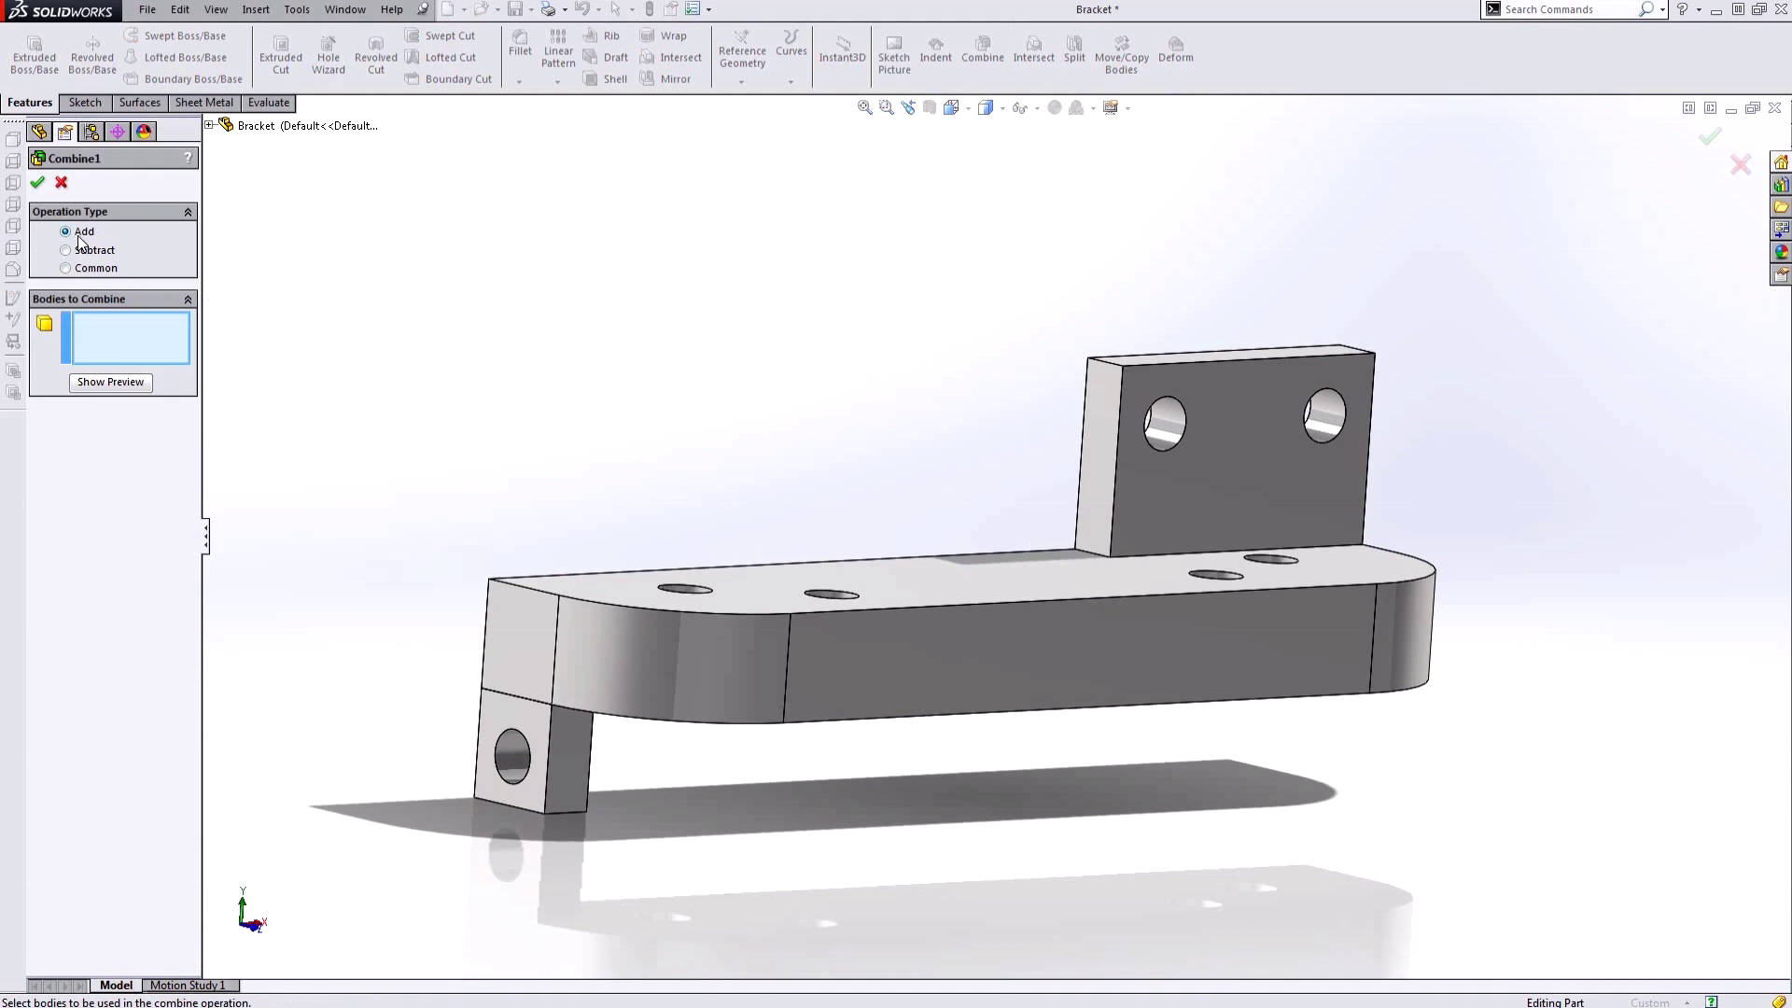
left_click_drag(389, 213, 1531, 856)
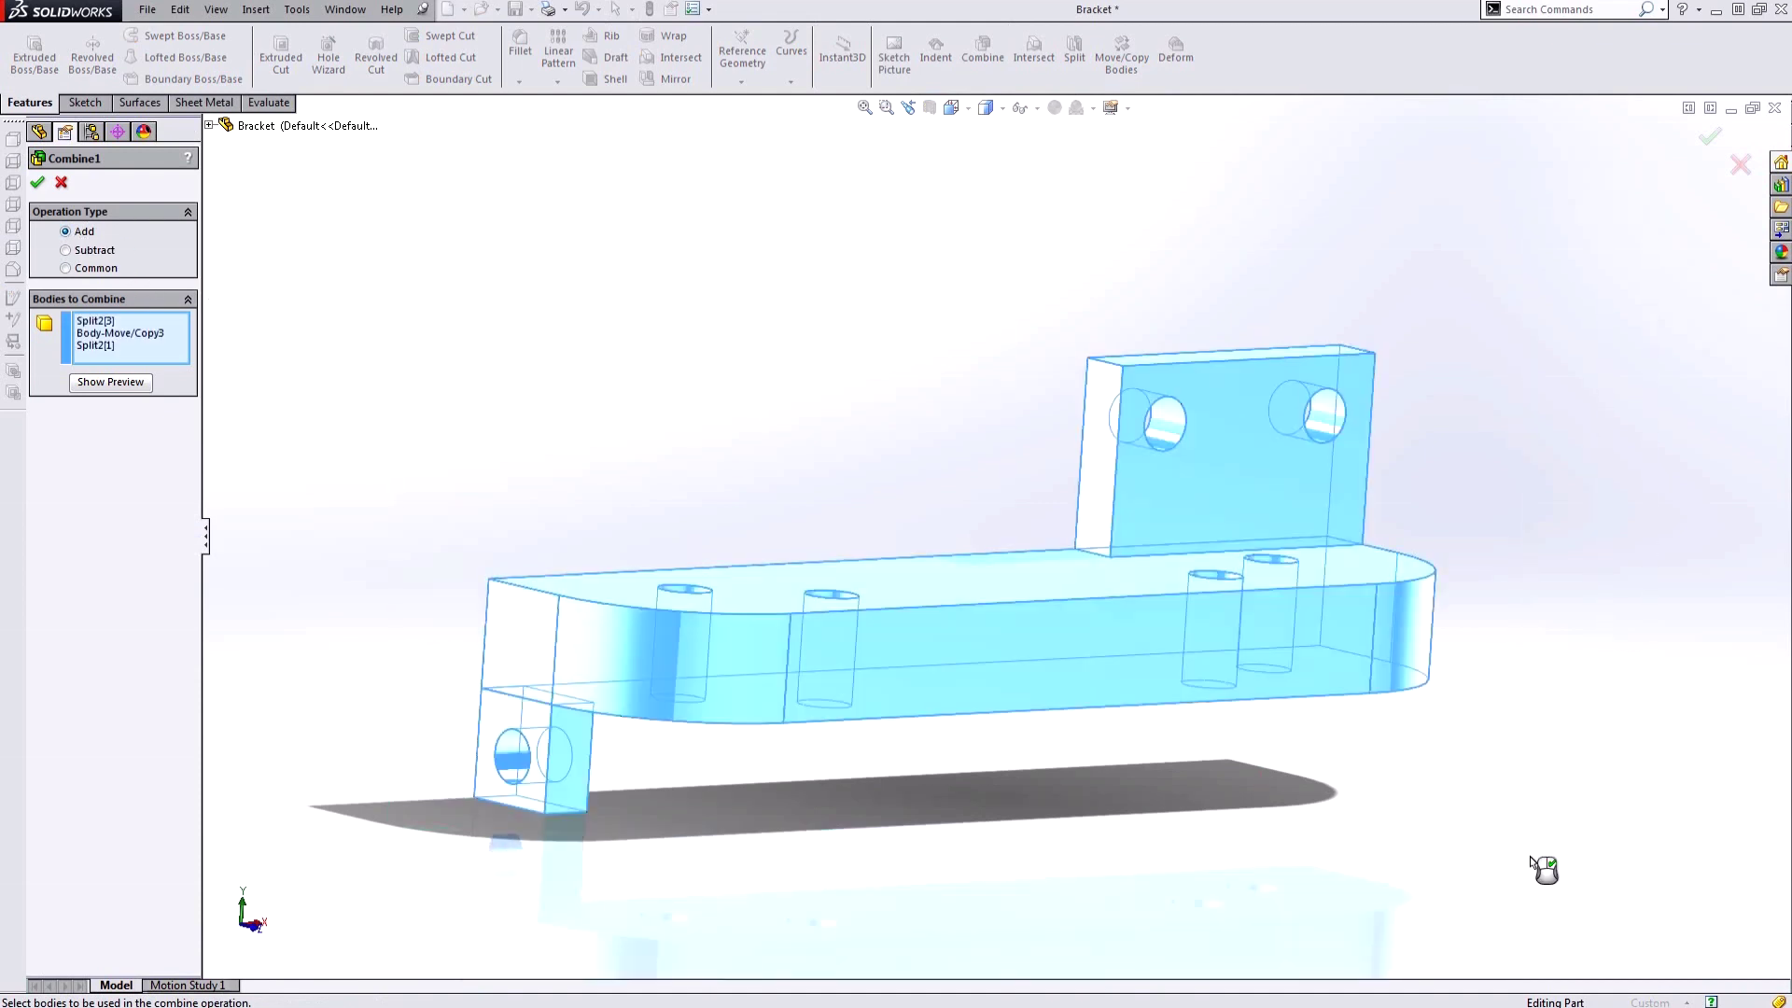
left_click(131, 383)
left_click(37, 182)
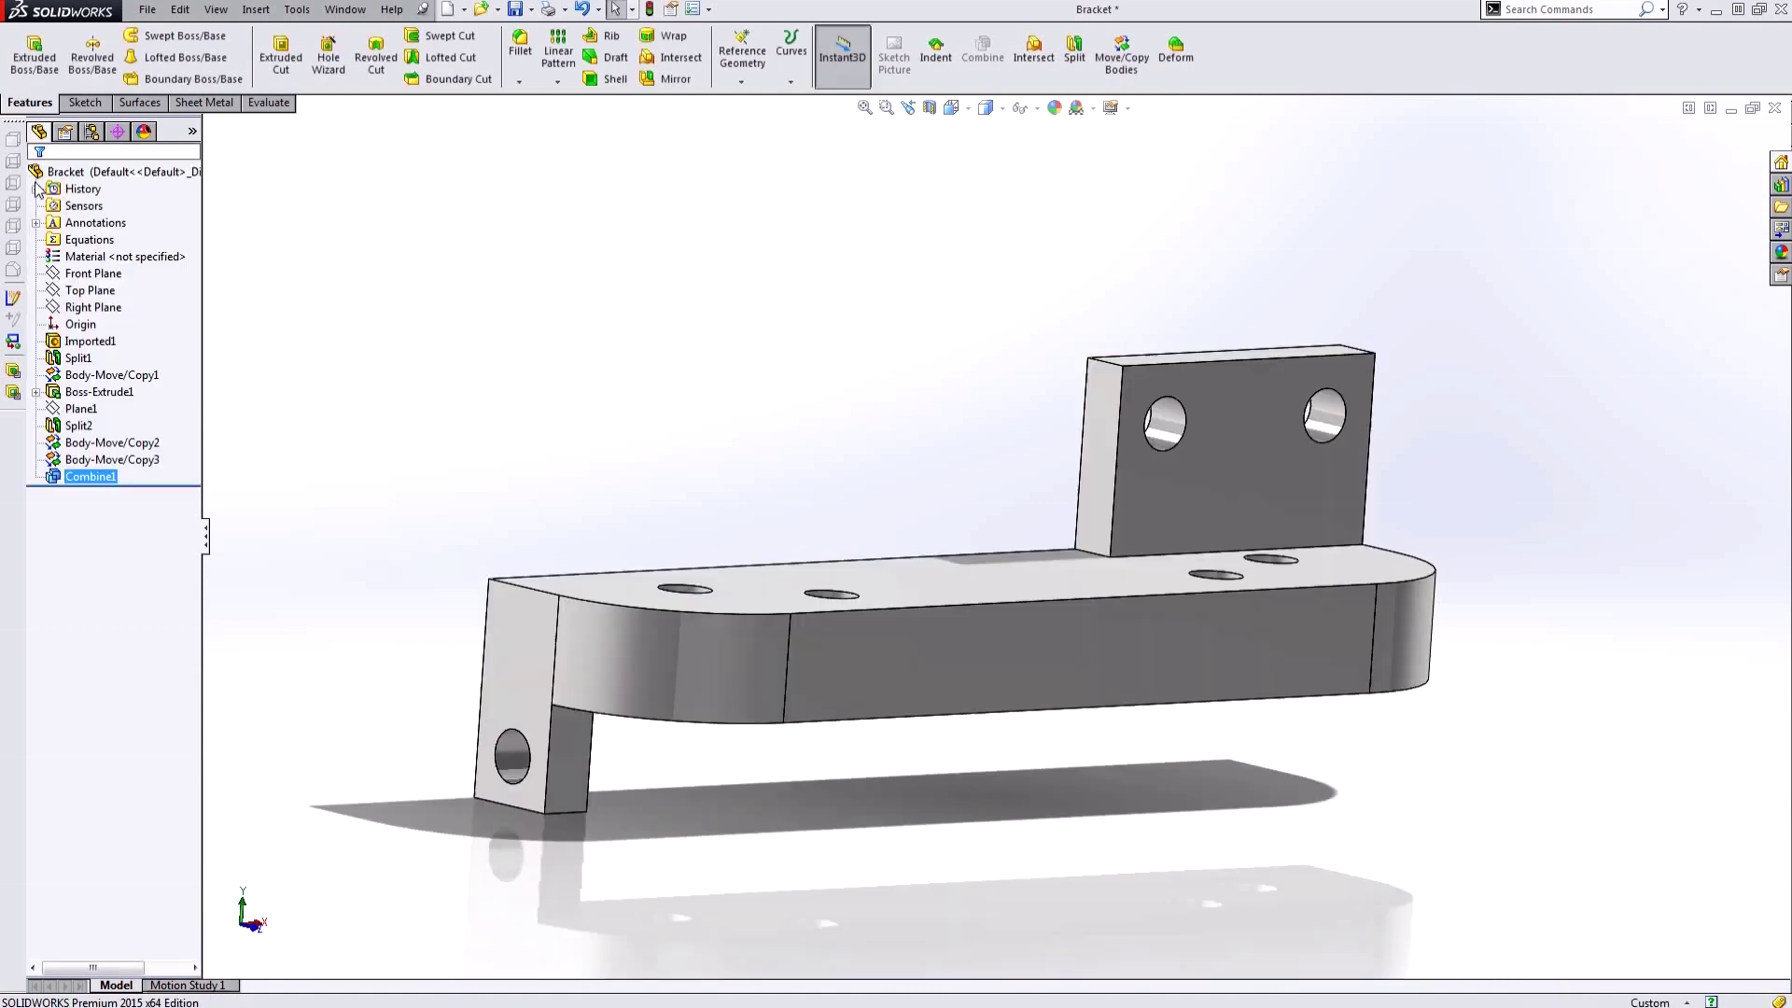
left_click(1241, 765)
key("f")
middle_click_drag(1246, 773, 1105, 633)
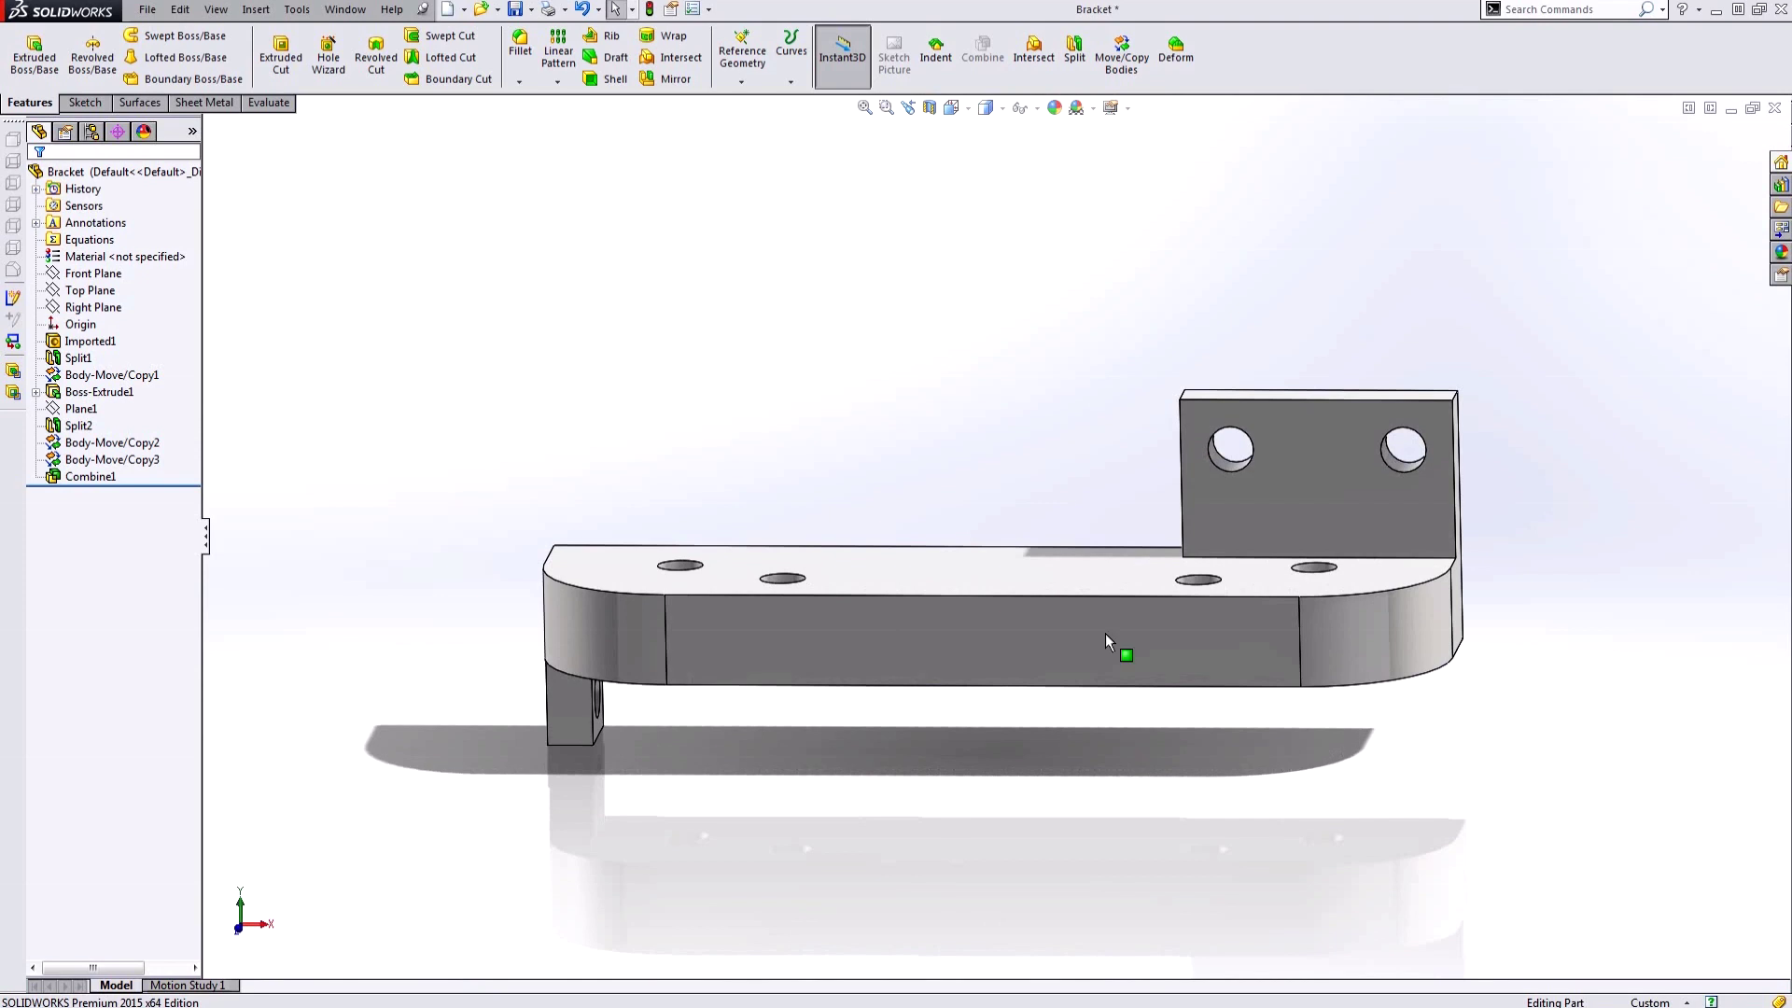
left_click(1057, 566)
middle_click_drag(1056, 566, 1096, 756)
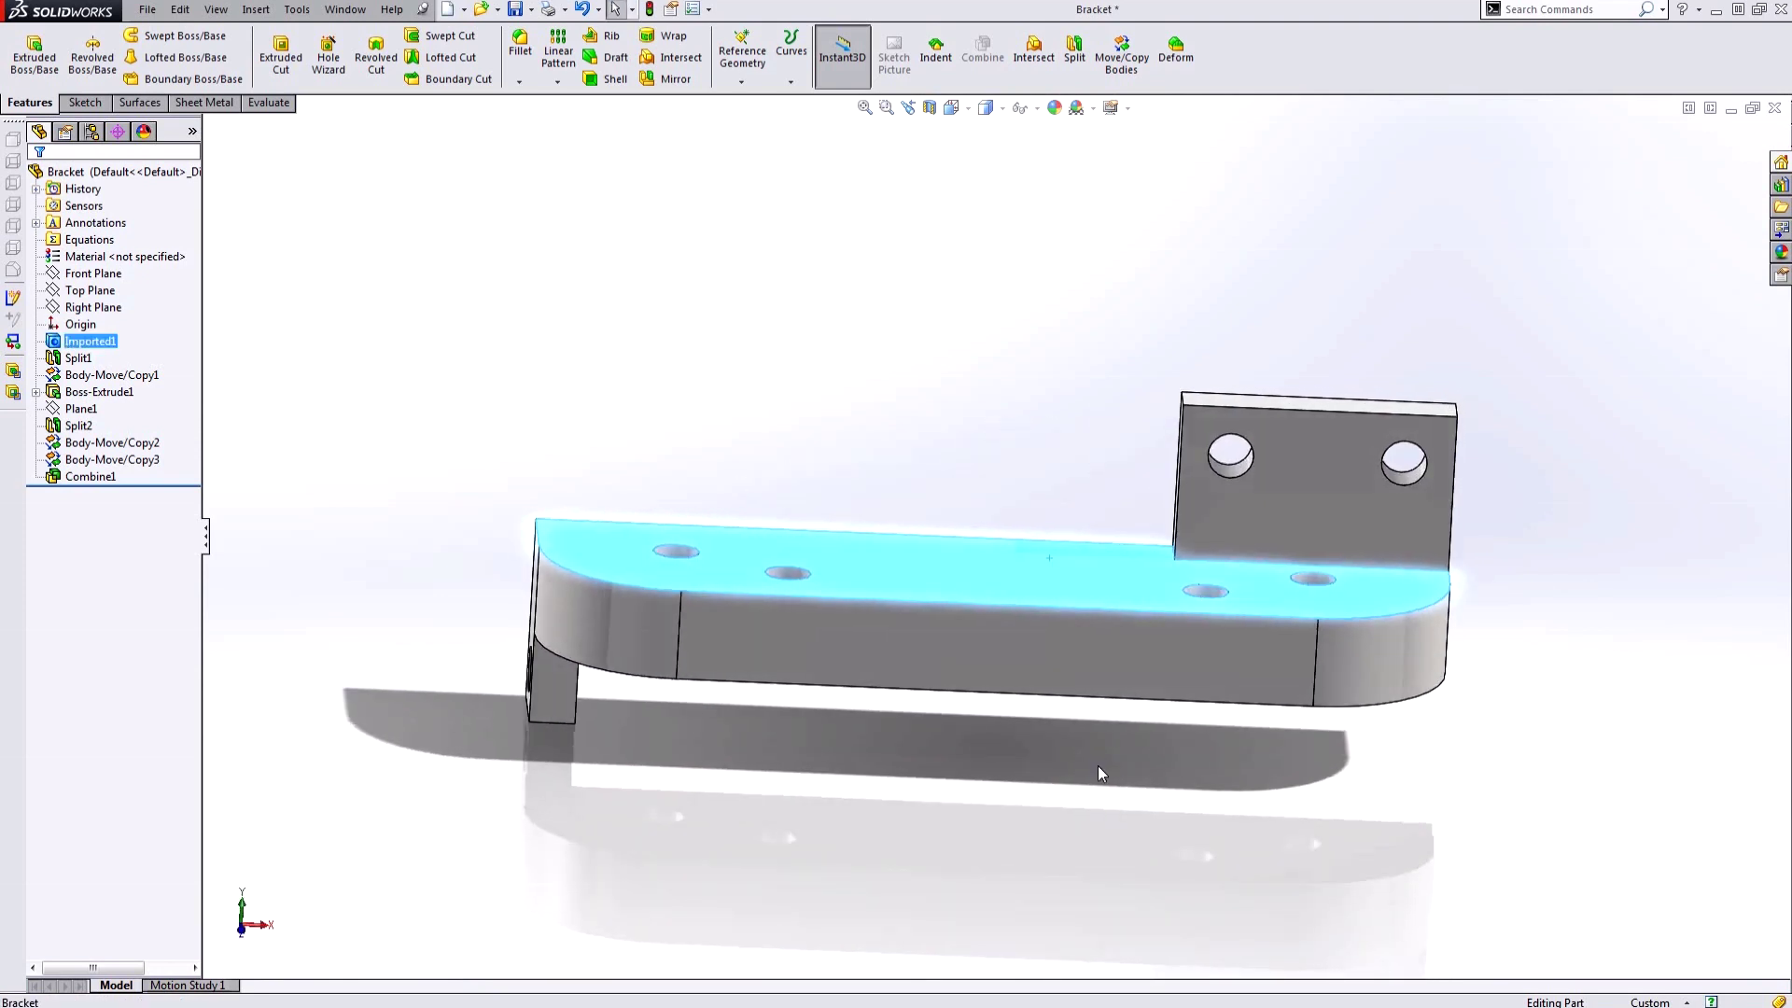